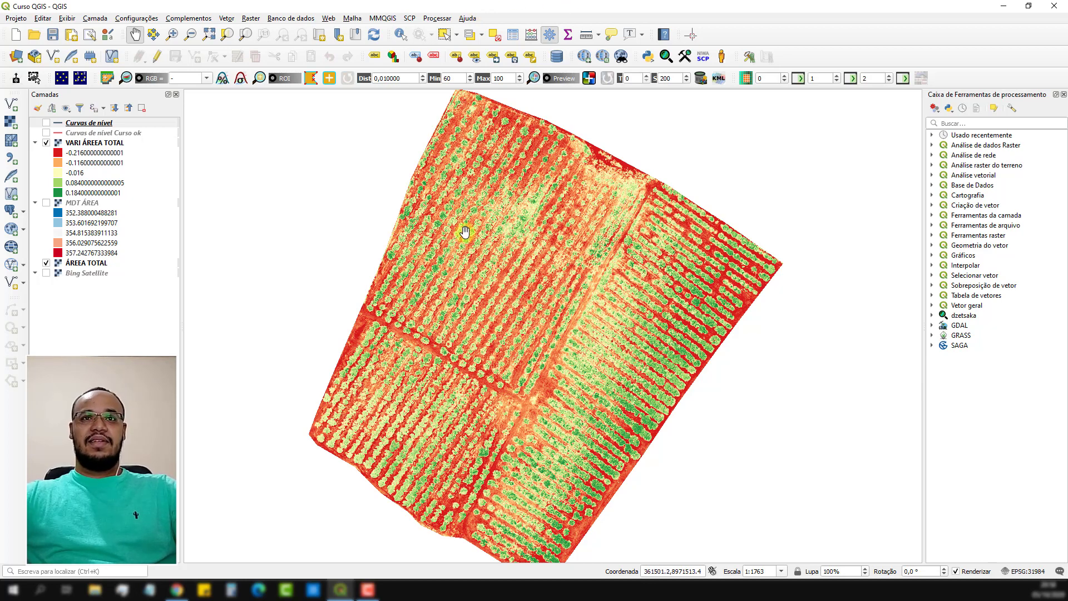
Hide the VARI ÁREEA TOTAL layer so that the ÁREEA TOTAL orthomosaic is displayed.
{"action": "left_click_drag", "start_coordinate": [484, 314], "coordinate": [474, 309]}
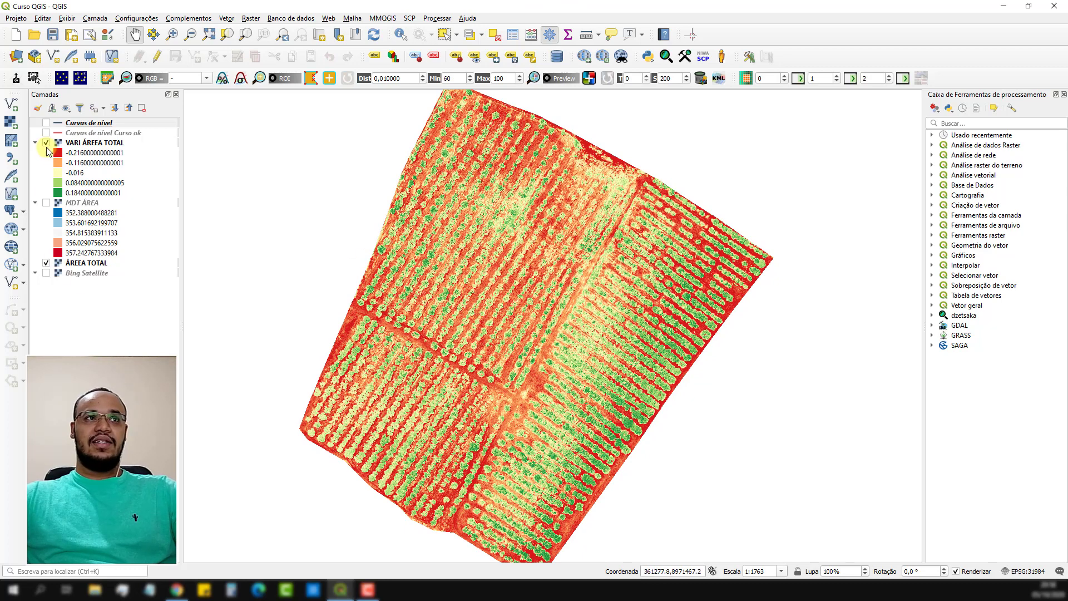
{"action": "left_click", "coordinate": [47, 143]}
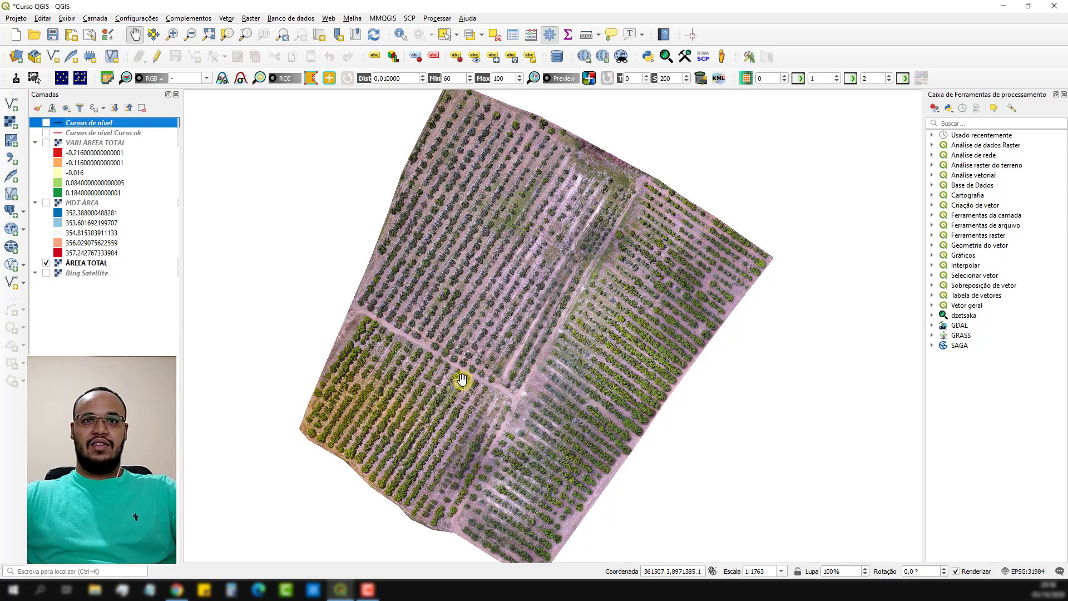
{"action": "left_click_drag", "start_coordinate": [463, 380], "coordinate": [468, 376]}
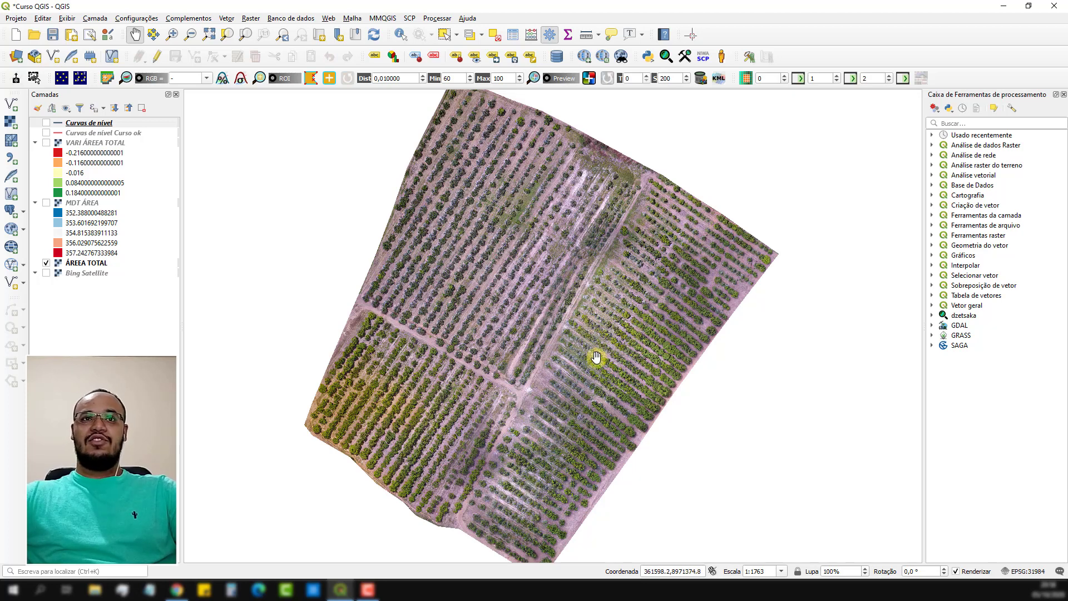
Examine the planting rows of the eastern plot in the orthomosaic for gaps between the trees.
{"action": "scroll", "coordinate": [732, 293], "scroll_direction": "up", "scroll_amount": 1}
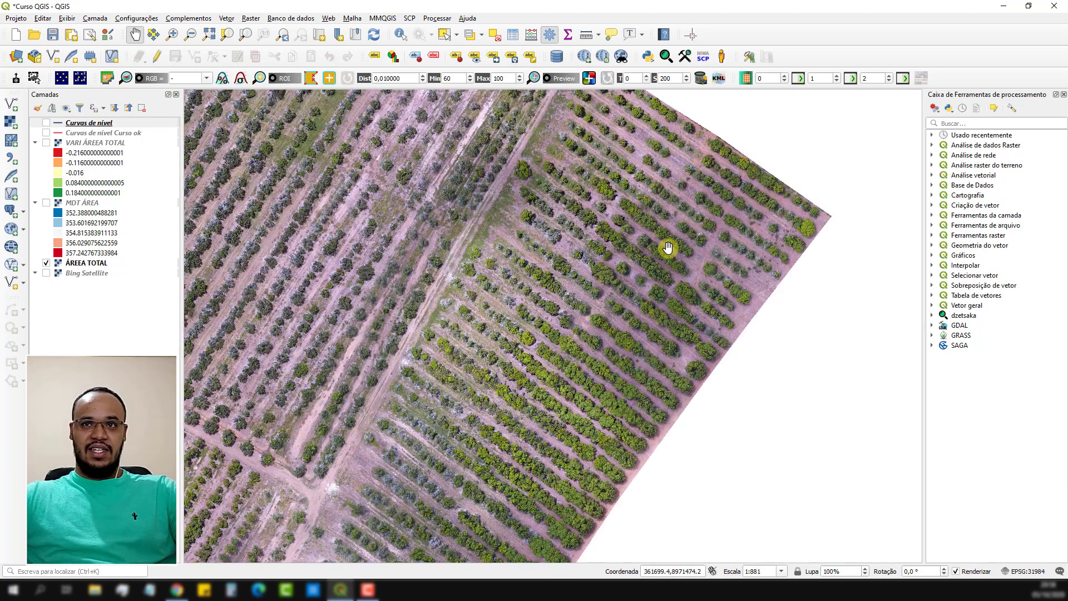
{"action": "left_click_drag", "start_coordinate": [670, 248], "coordinate": [667, 340]}
{"action": "scroll", "coordinate": [639, 305], "scroll_direction": "up", "scroll_amount": 1}
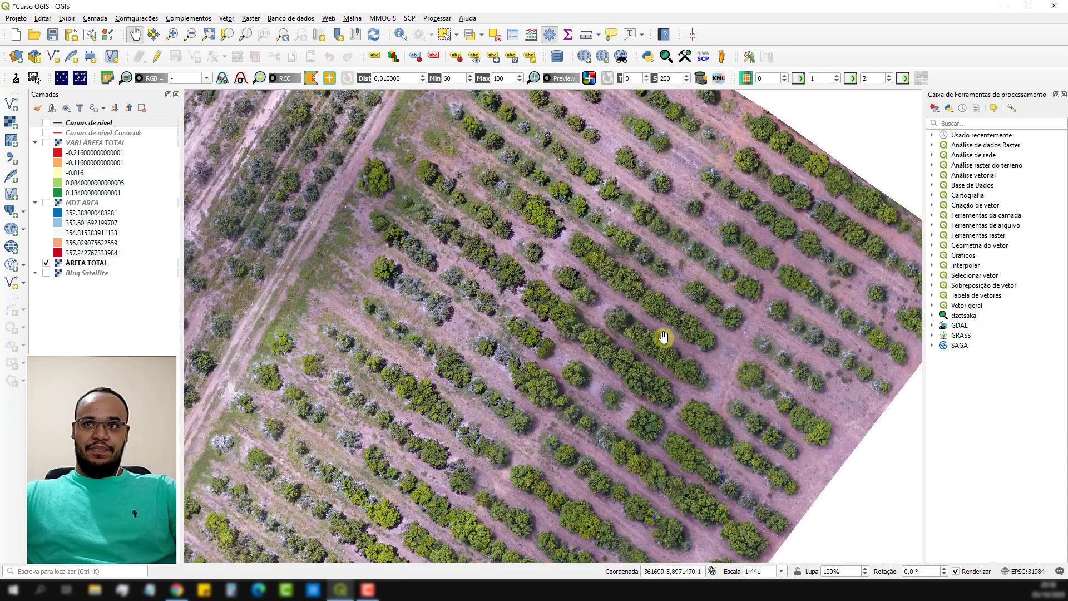
{"action": "left_click_drag", "start_coordinate": [651, 276], "coordinate": [627, 304]}
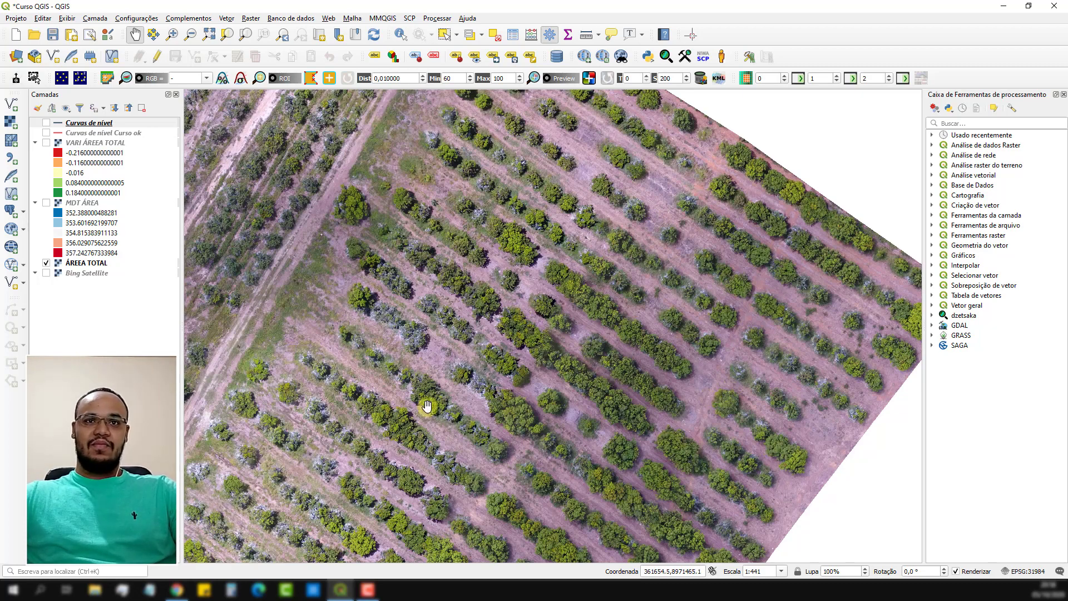
{"action": "left_click_drag", "start_coordinate": [425, 401], "coordinate": [568, 273]}
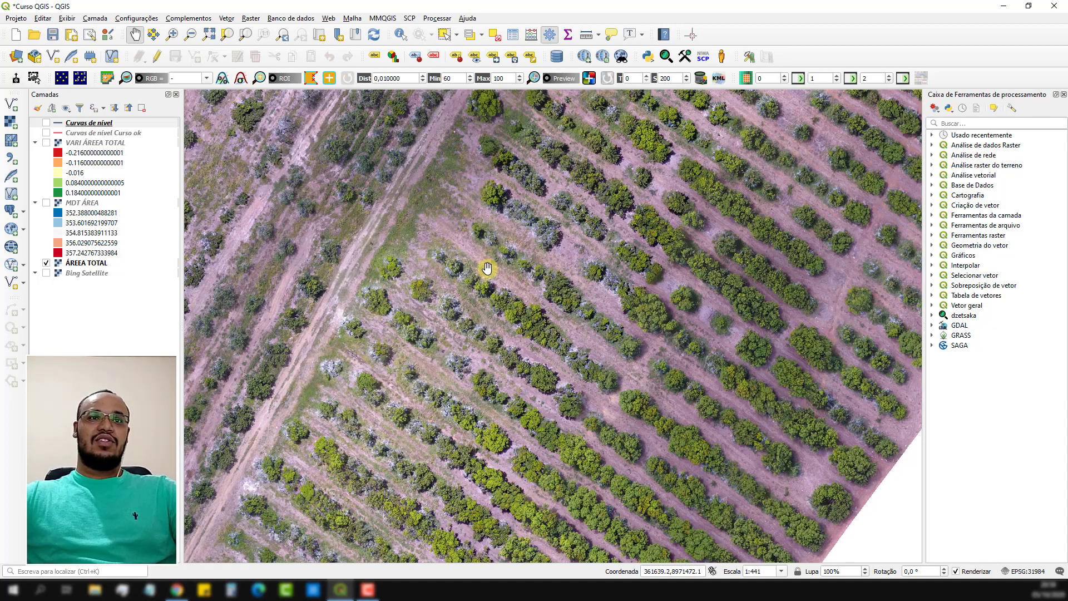
{"action": "scroll", "coordinate": [482, 267], "scroll_direction": "down", "scroll_amount": 1}
{"action": "left_click_drag", "start_coordinate": [477, 265], "coordinate": [498, 306]}
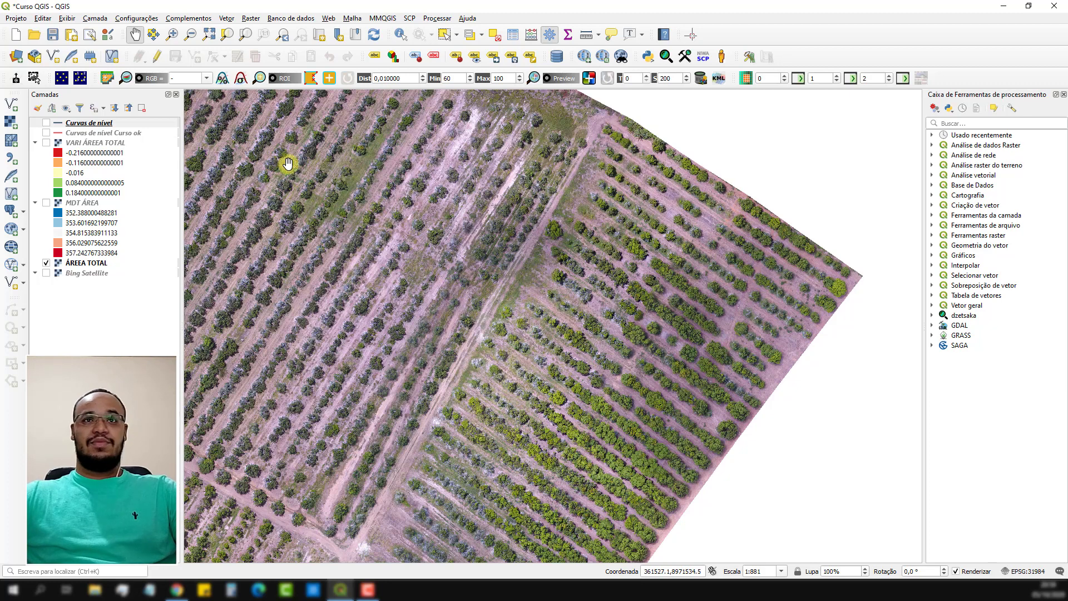
{"action": "left_click_drag", "start_coordinate": [317, 220], "coordinate": [367, 210]}
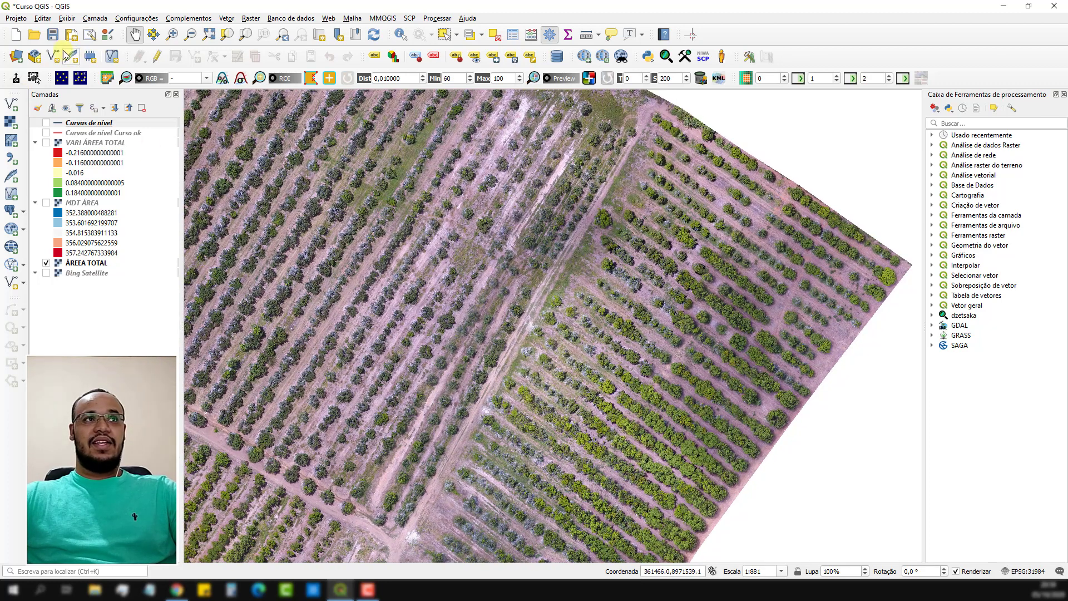
Start a new shapefile layer and set its output file to Falhas in the Material QGIS folder.
{"action": "left_click", "coordinate": [53, 56]}
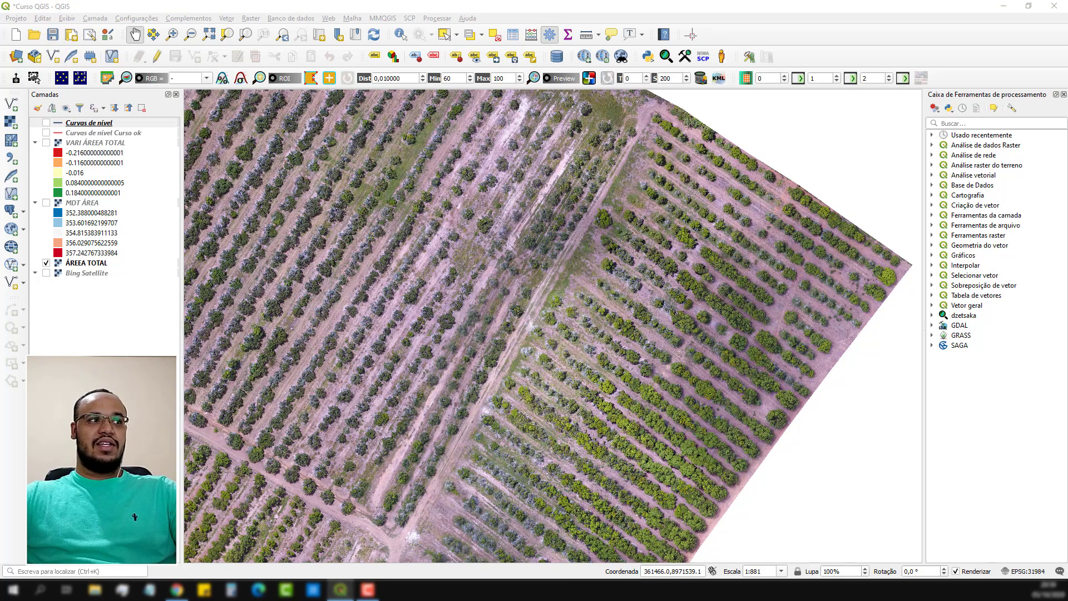
{"action": "left_click_drag", "start_coordinate": [200, 277], "coordinate": [434, 91]}
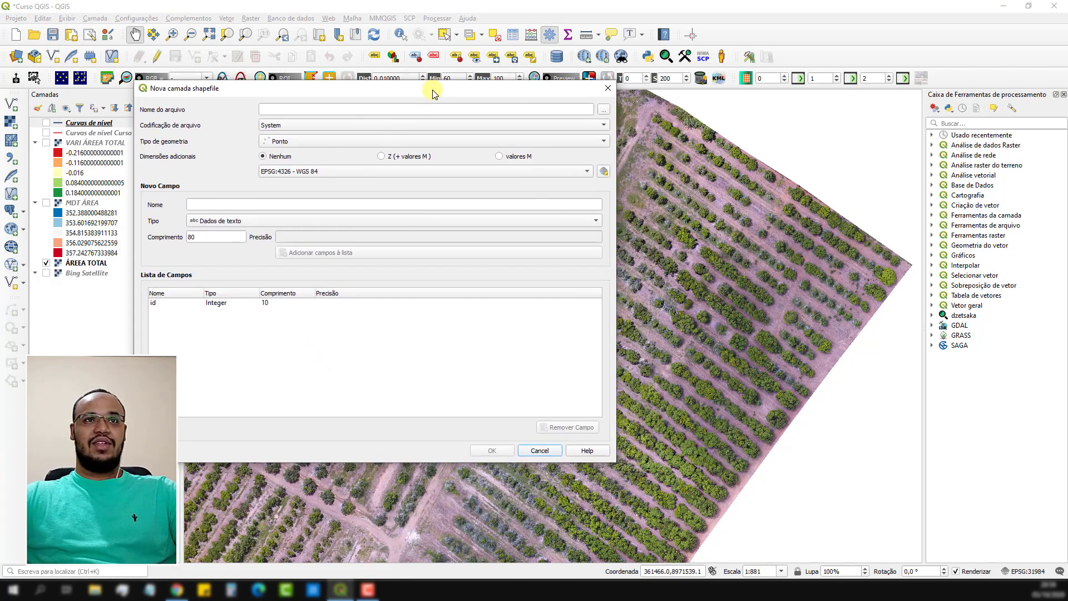
{"action": "left_click", "coordinate": [605, 115]}
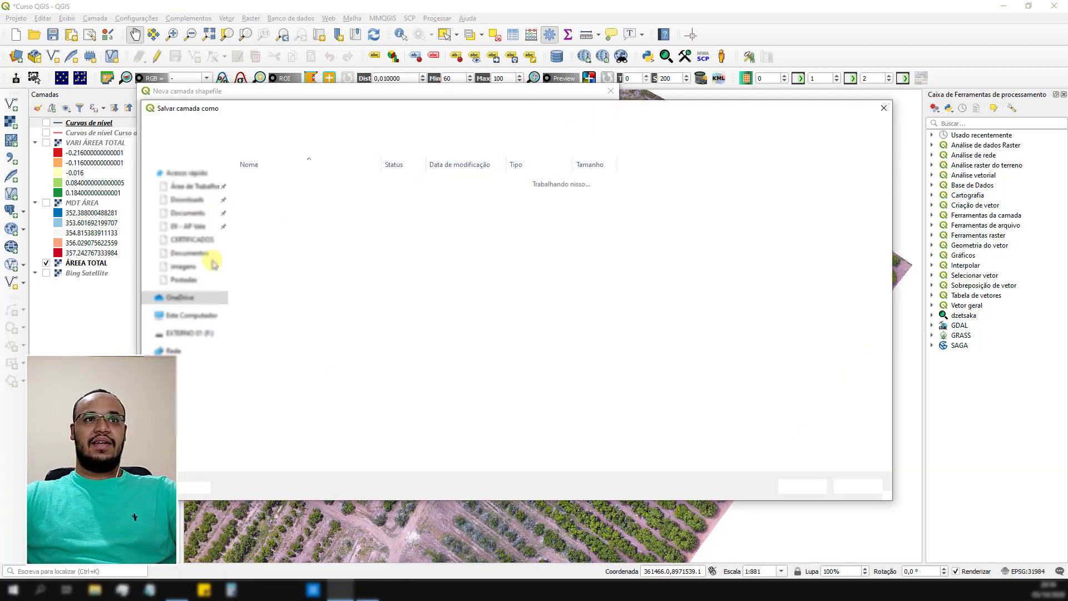
{"action": "left_click", "coordinate": [335, 449]}
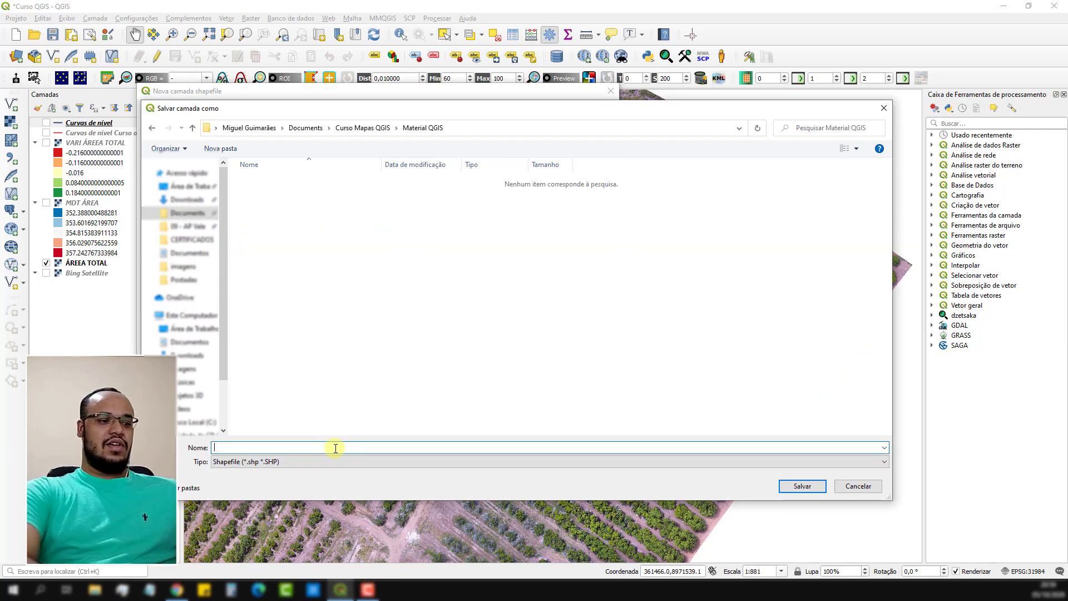
{"action": "type", "text": "Falhas"}
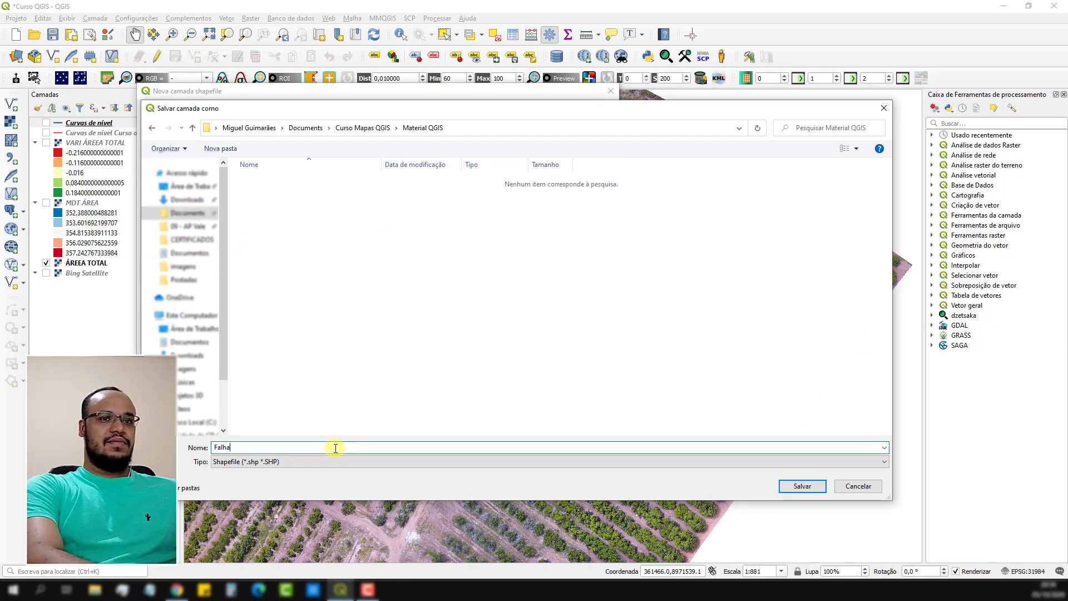
{"action": "left_click", "coordinate": [803, 488]}
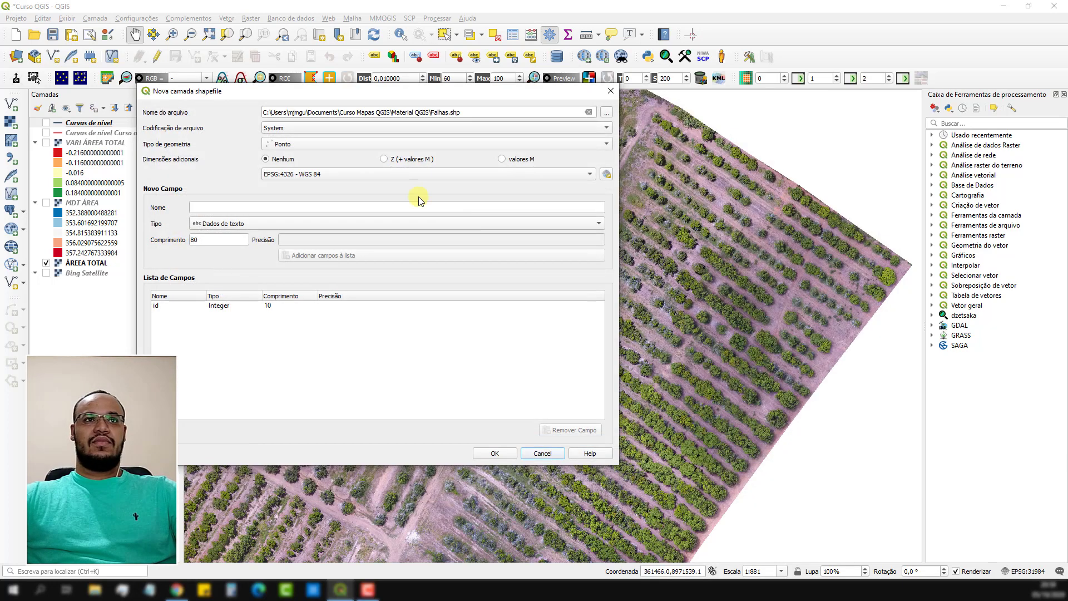
Assign the project CRS EPSG:31984 - SIRGAS 2000 / UTM zone 24S and create the point layer.
{"action": "left_click", "coordinate": [344, 174]}
{"action": "left_click", "coordinate": [349, 185]}
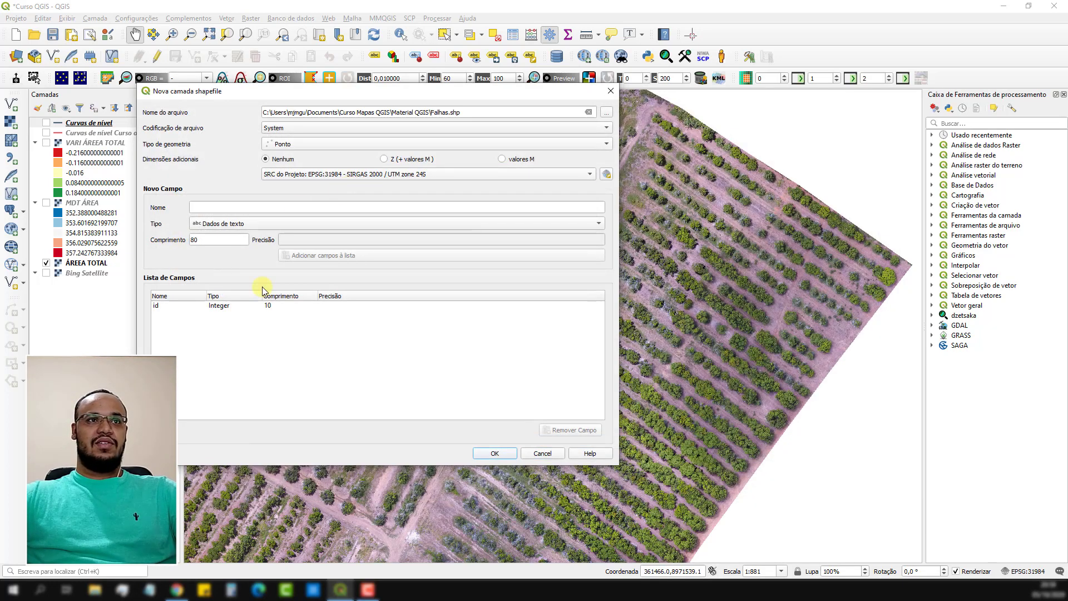
{"action": "left_click", "coordinate": [486, 454]}
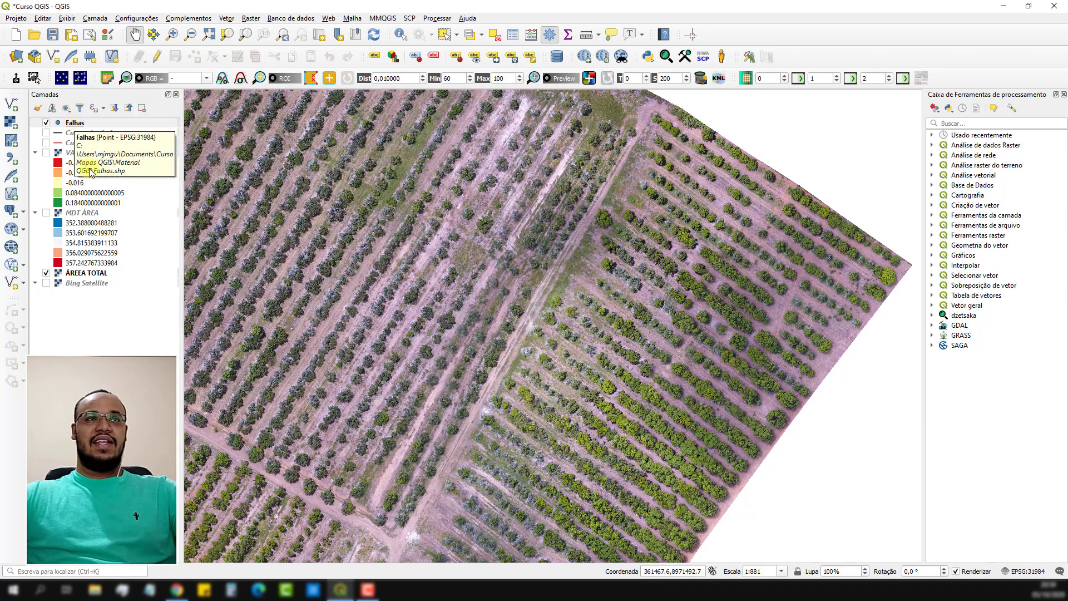
Enable editing on the Falhas layer and add a first point at a gap in the eastern plot's northern rows, leaving its id empty.
{"action": "left_click", "coordinate": [156, 58]}
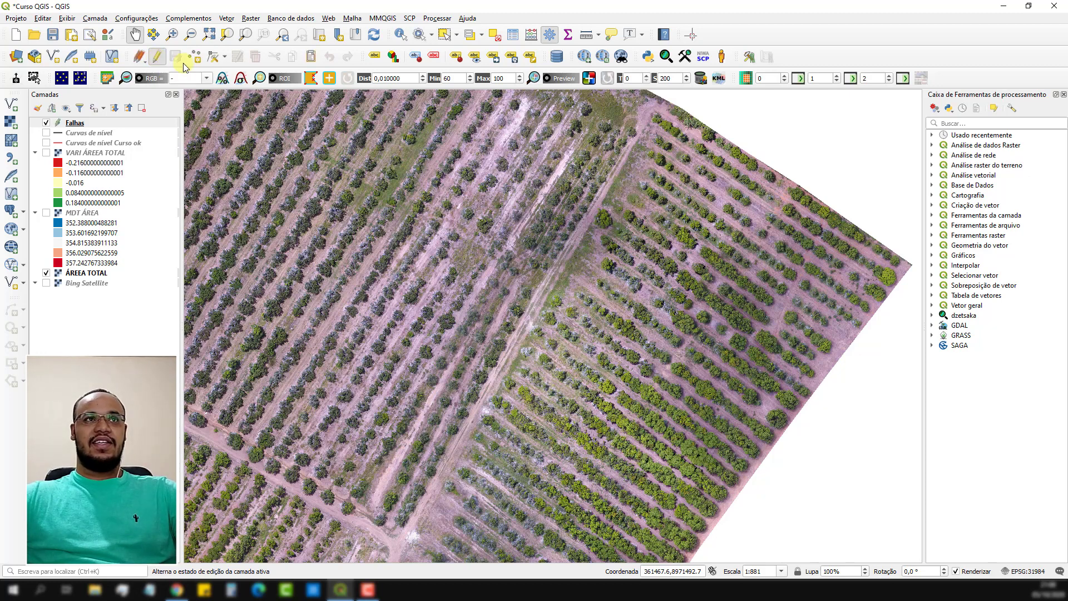
{"action": "left_click", "coordinate": [214, 58]}
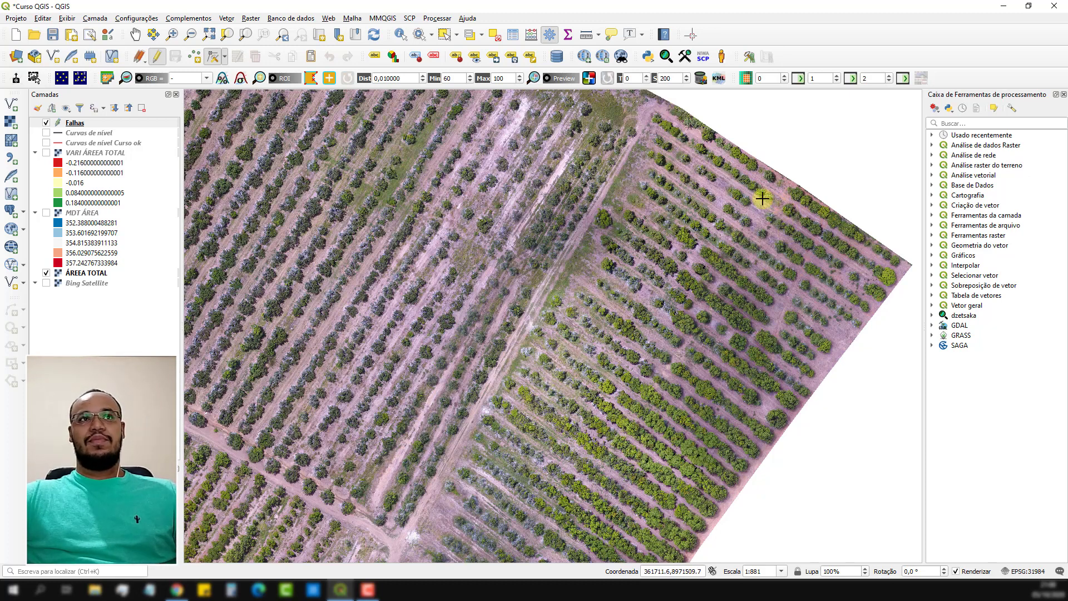
{"action": "left_click", "coordinate": [195, 59]}
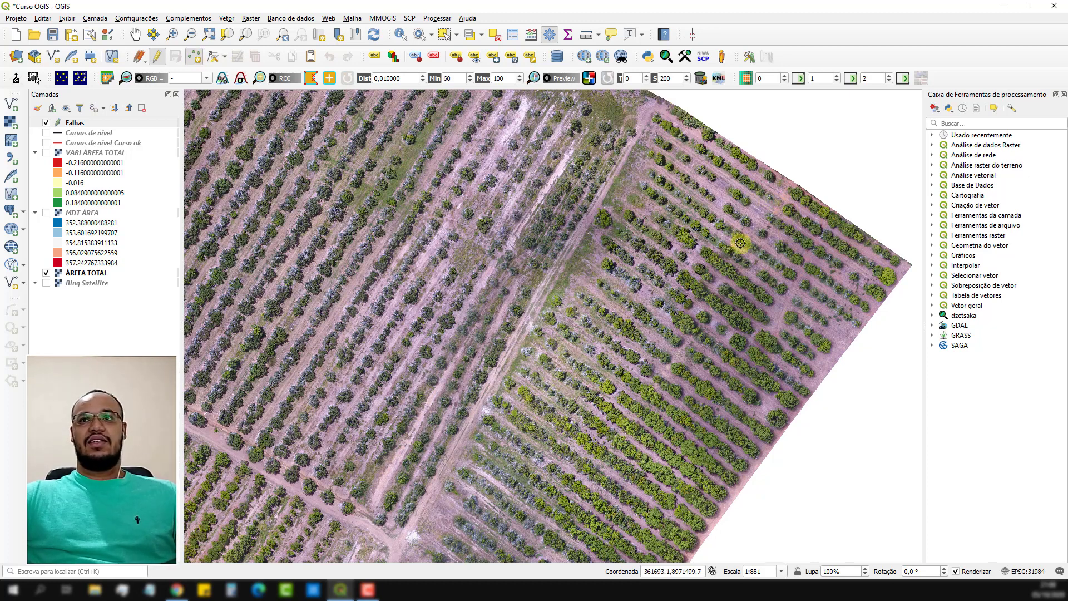
{"action": "left_click", "coordinate": [778, 202]}
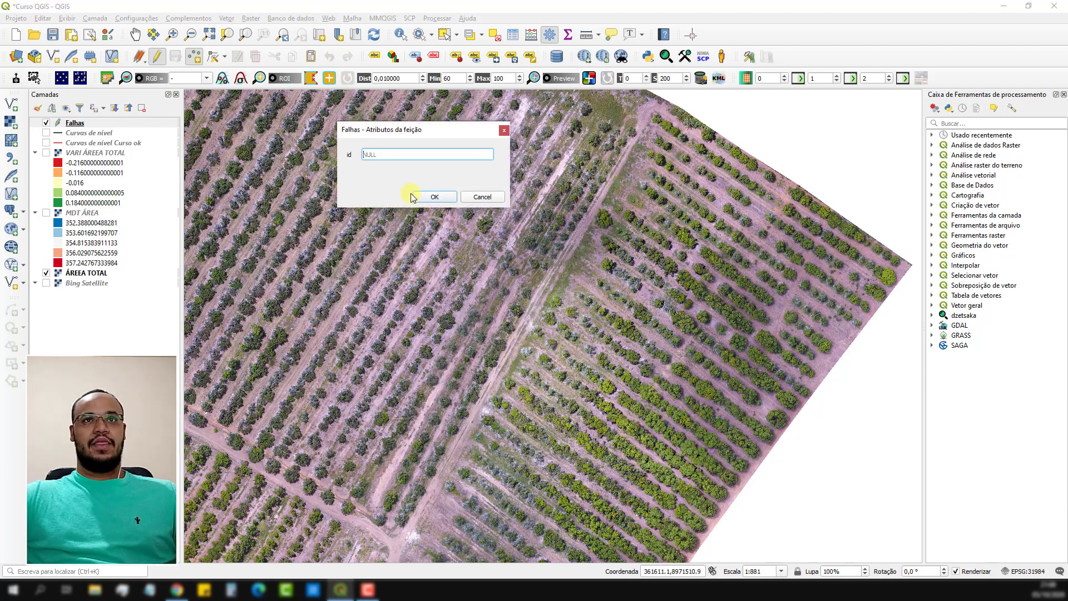
{"action": "left_click", "coordinate": [453, 201]}
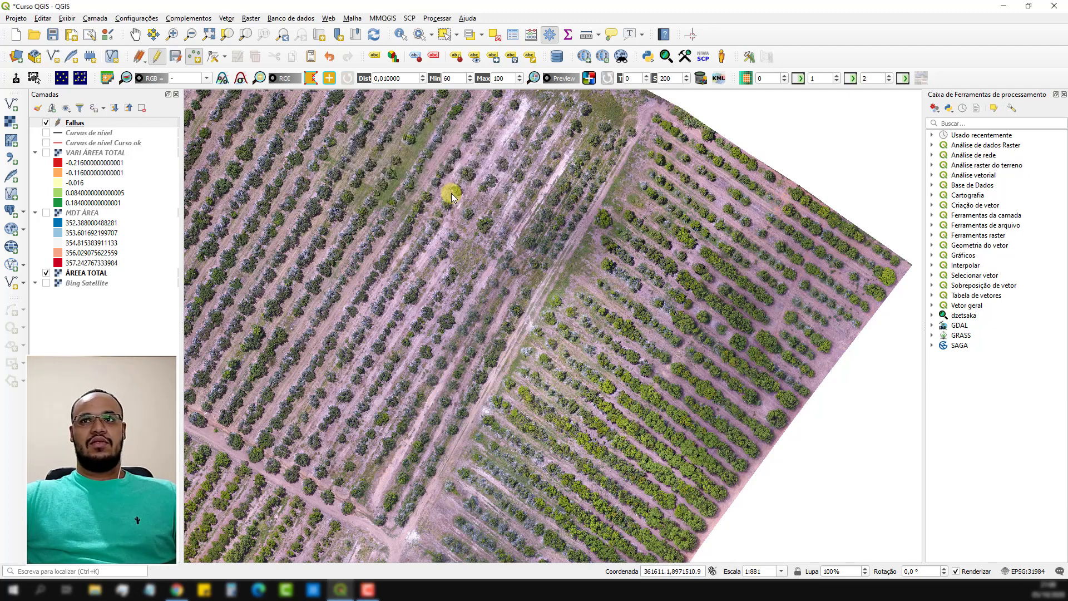
Add six more points with empty ids at planting gaps along the eastern plot's northern rows, out to its northeast corner.
{"action": "left_click", "coordinate": [722, 186]}
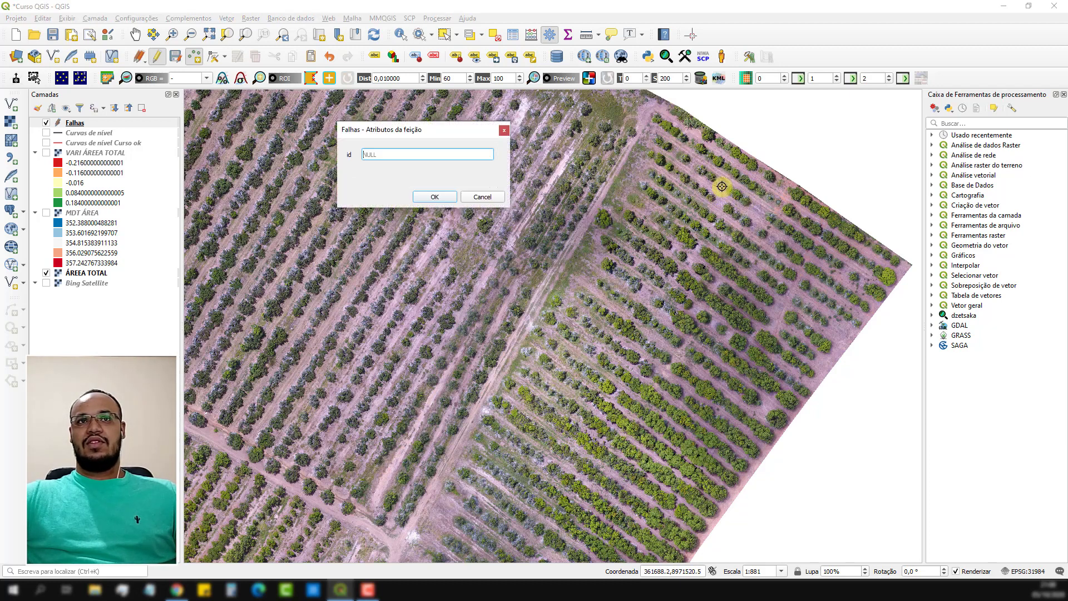
{"action": "key", "text": "Return"}
{"action": "left_click", "coordinate": [722, 202]}
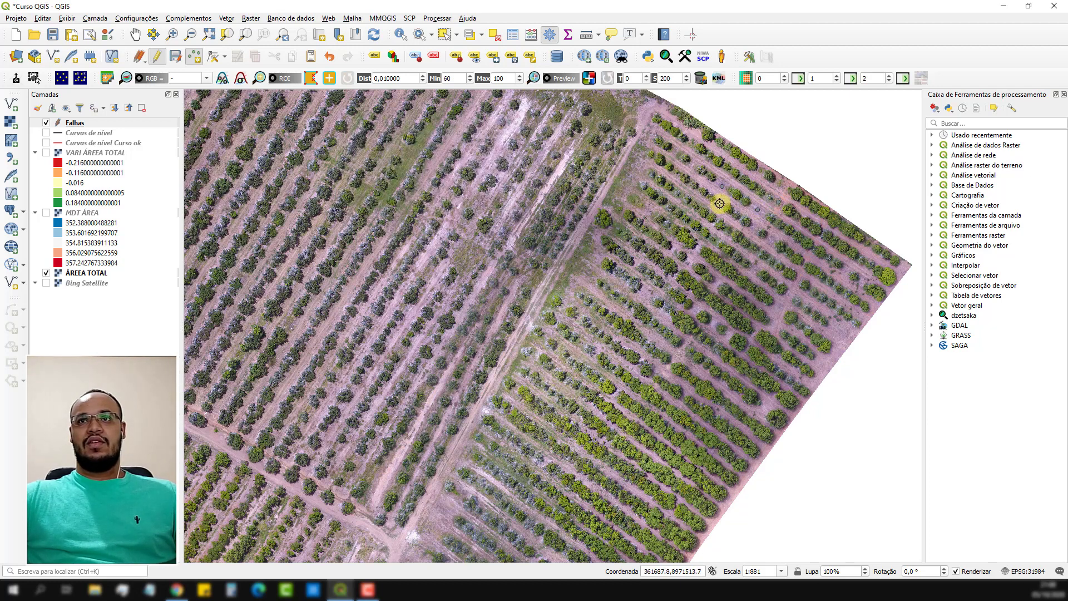
{"action": "key", "text": "Return"}
{"action": "left_click", "coordinate": [754, 228]}
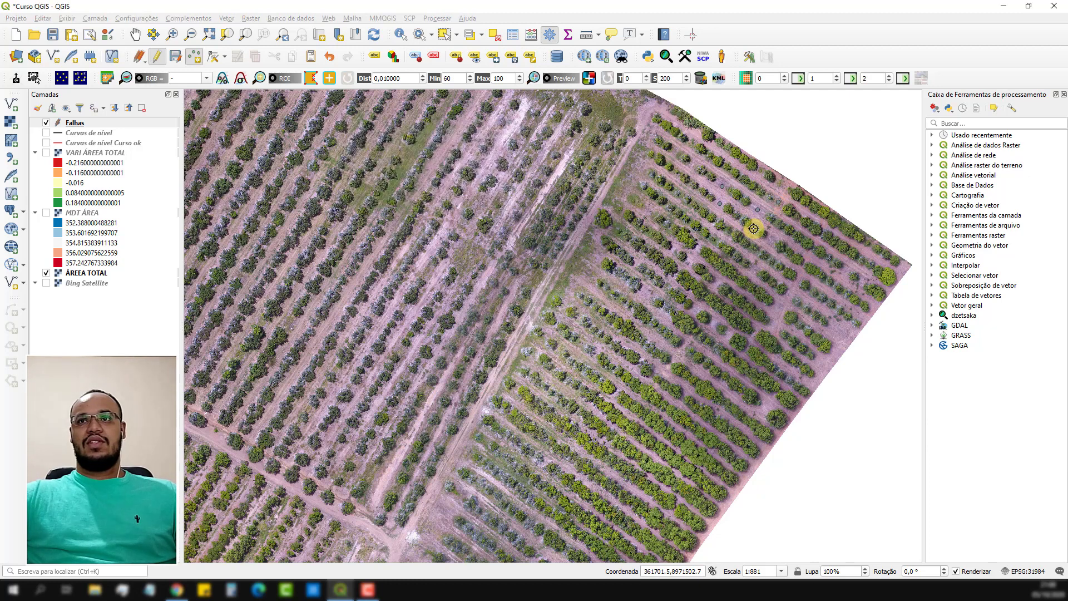
{"action": "key", "text": "Return"}
{"action": "left_click", "coordinate": [772, 242]}
{"action": "key", "text": "Return"}
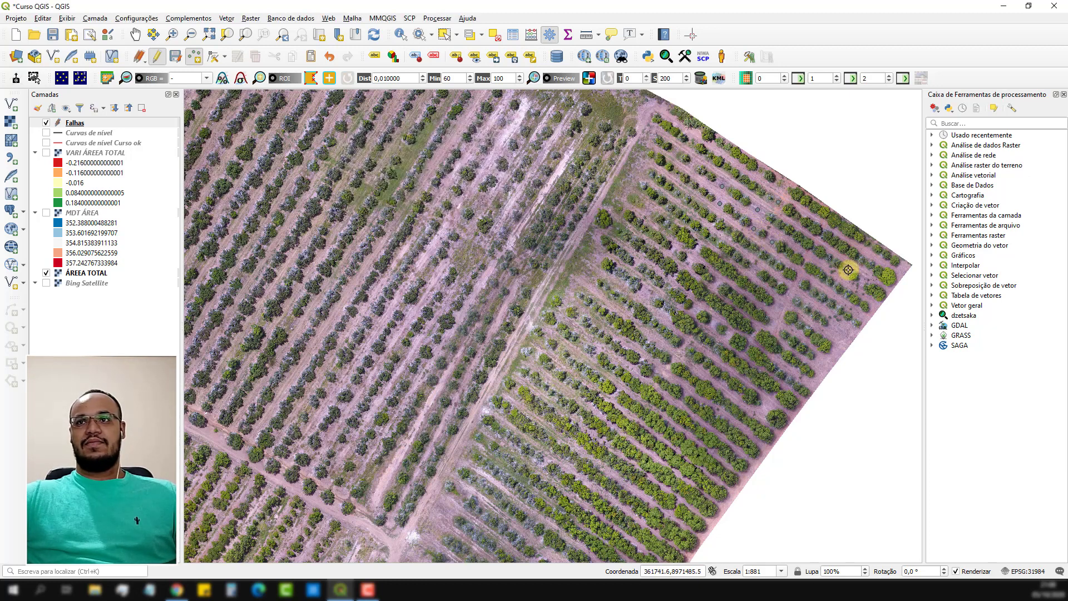
{"action": "left_click", "coordinate": [846, 271]}
{"action": "key", "text": "Return"}
{"action": "left_click", "coordinate": [865, 282]}
{"action": "key", "text": "Return"}
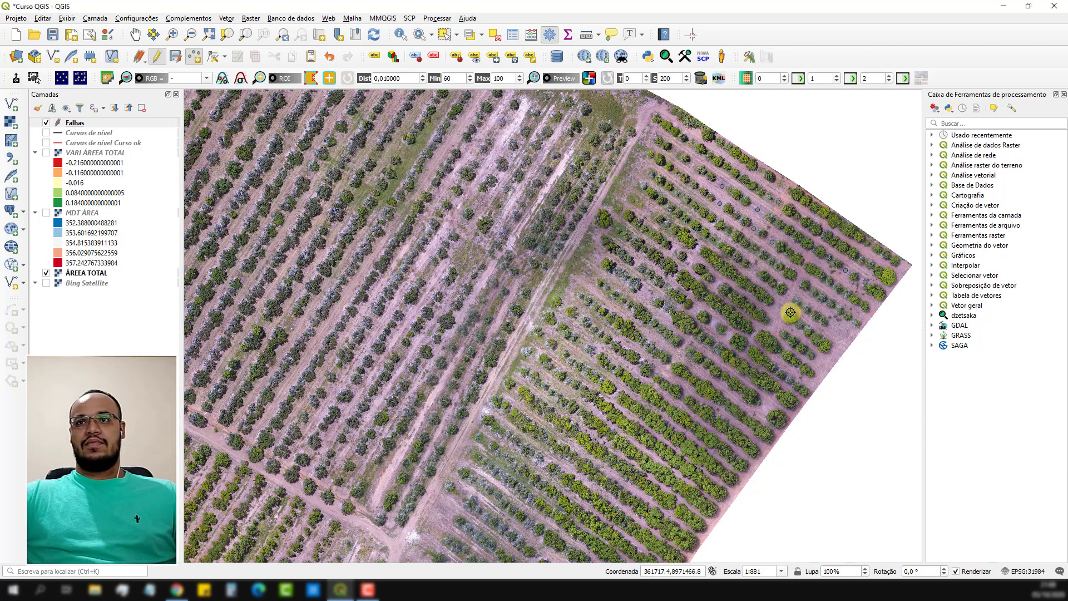
Mark four gaps with empty-id points in the rows near the eastern plot's eastern edge, south of its northeast corner.
{"action": "left_click", "coordinate": [791, 295]}
{"action": "key", "text": "Return"}
{"action": "left_click", "coordinate": [781, 306]}
{"action": "key", "text": "Return"}
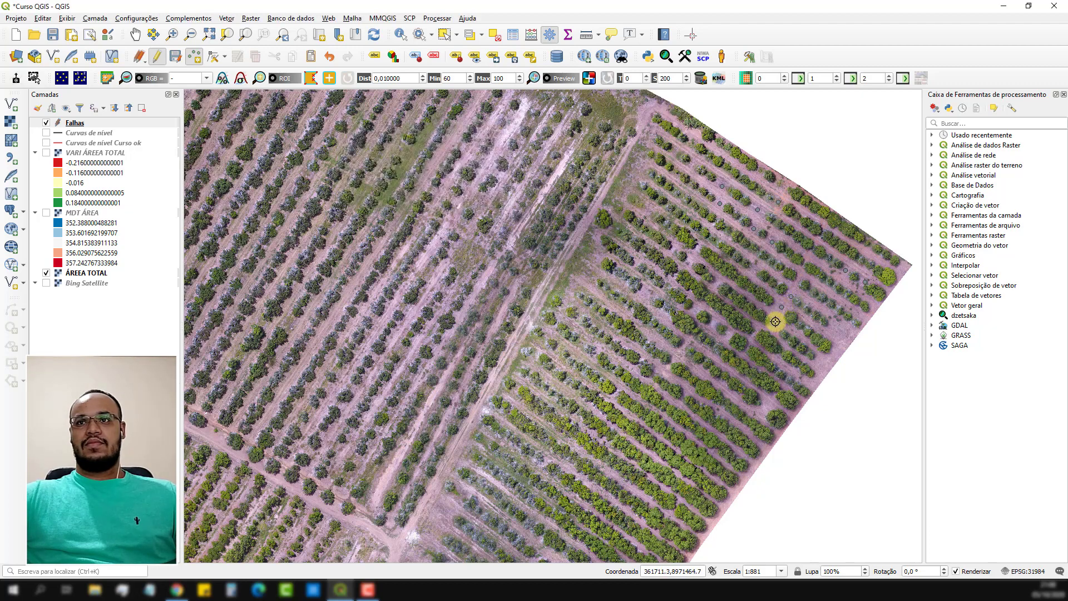
{"action": "left_click", "coordinate": [776, 324]}
{"action": "key", "text": "Return"}
{"action": "left_click", "coordinate": [837, 328]}
{"action": "key", "text": "Return"}
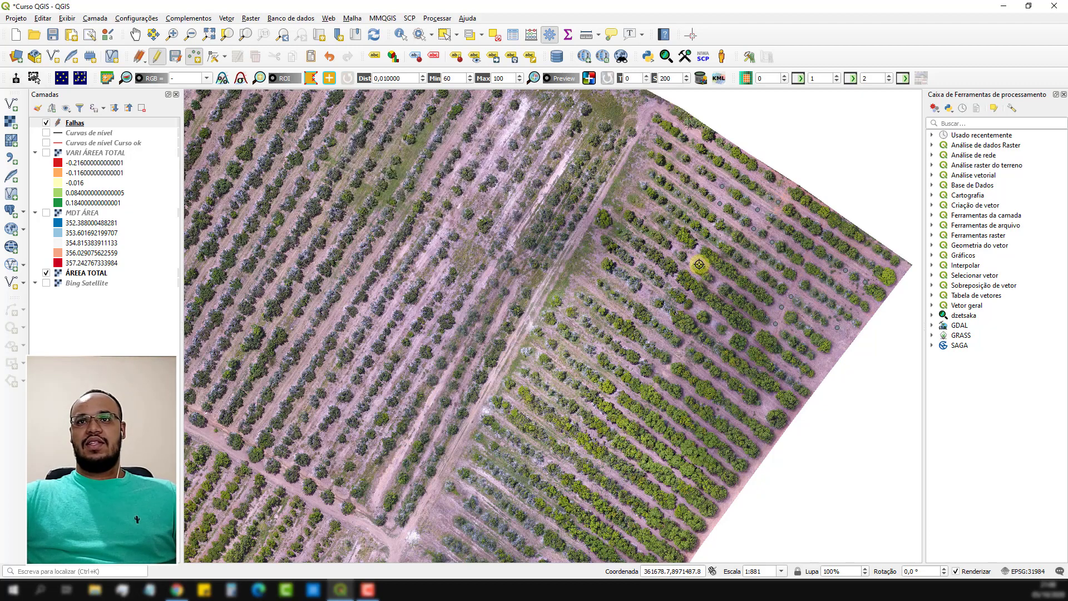
Place three empty-id points at gaps in the eastern plot's north-central rows, including one near the dirt track.
{"action": "left_click", "coordinate": [699, 245]}
{"action": "key", "text": "Return"}
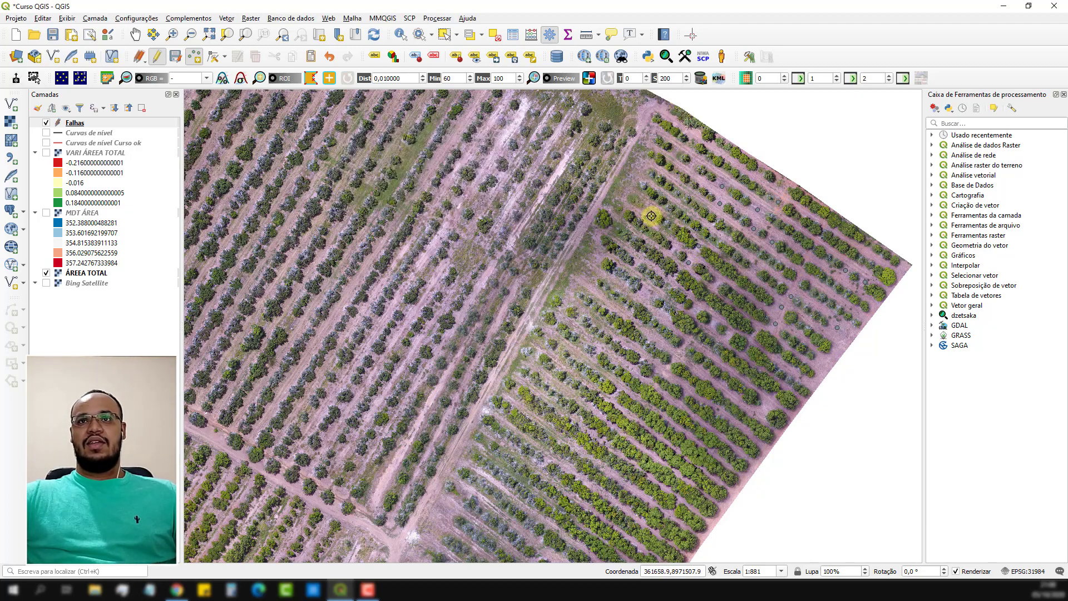
{"action": "left_click", "coordinate": [650, 213]}
{"action": "key", "text": "Return"}
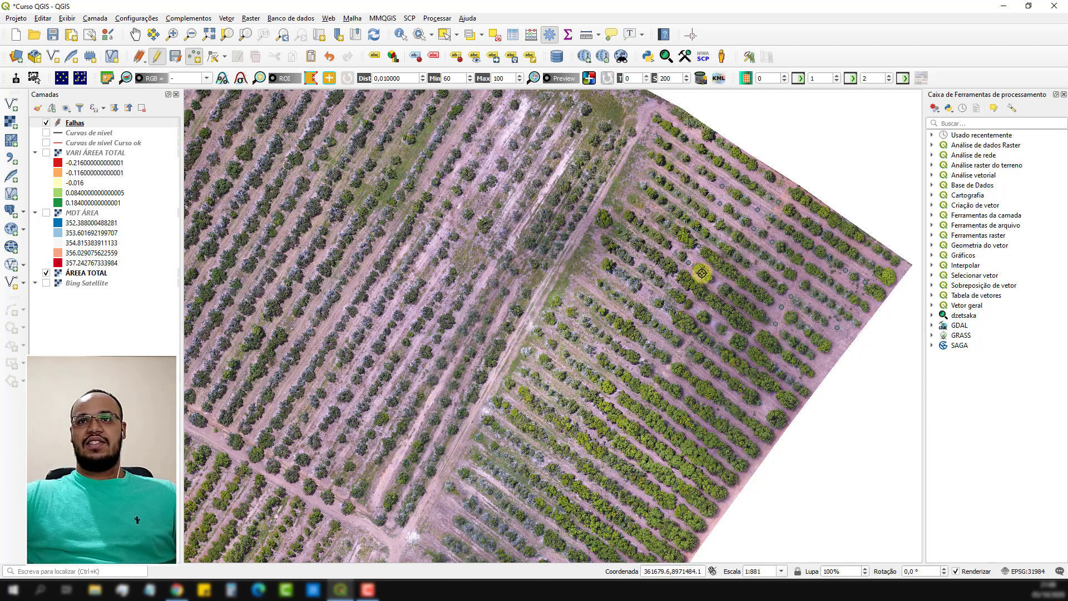
{"action": "left_click", "coordinate": [717, 282]}
{"action": "key", "text": "Return"}
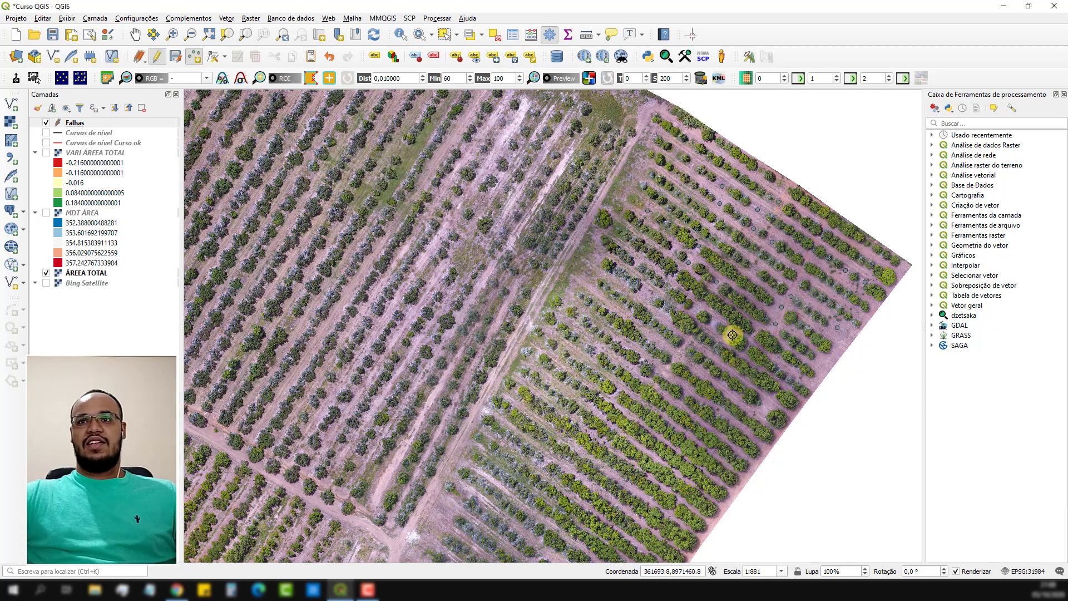
Mark four gaps with empty-id points: three in the eastern plot's north-central rows and one near its eastern edge.
{"action": "left_click", "coordinate": [713, 324]}
{"action": "key", "text": "Return"}
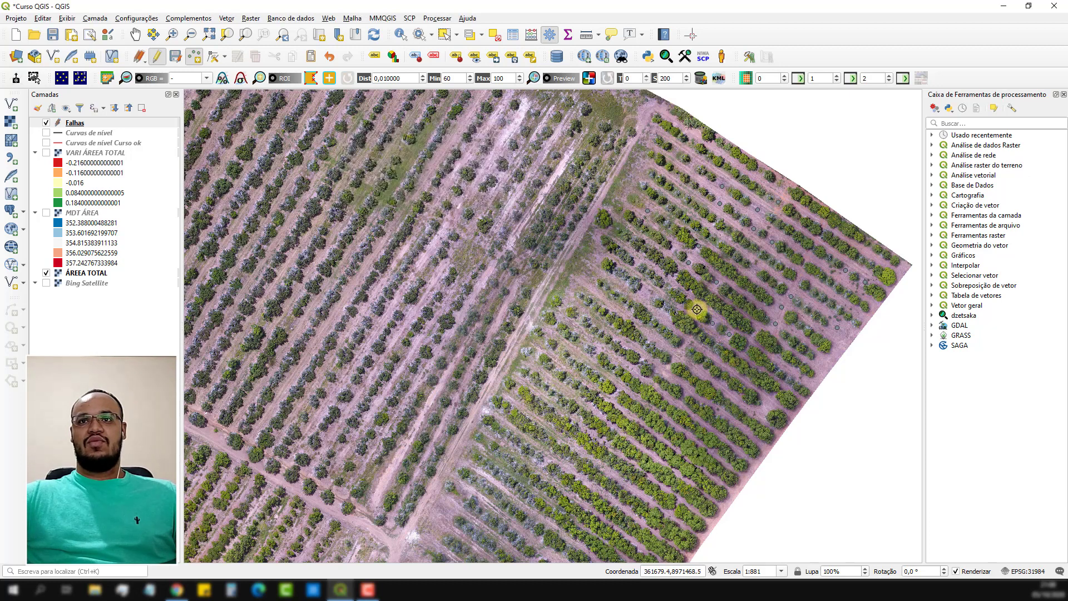
{"action": "left_click", "coordinate": [695, 308]}
{"action": "key", "text": "Return"}
{"action": "left_click", "coordinate": [666, 289]}
{"action": "key", "text": "Return"}
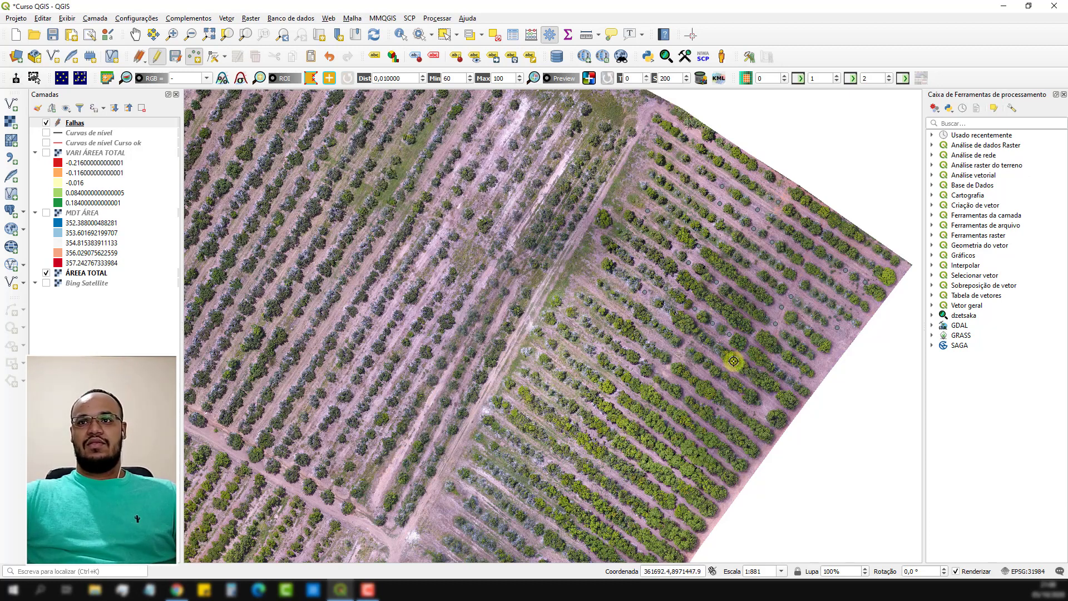
{"action": "left_click", "coordinate": [763, 408]}
{"action": "key", "text": "Return"}
Add four more empty-id points at gaps in the eastern plot's central rows, from mid-row west toward the dirt track.
{"action": "left_click", "coordinate": [681, 344]}
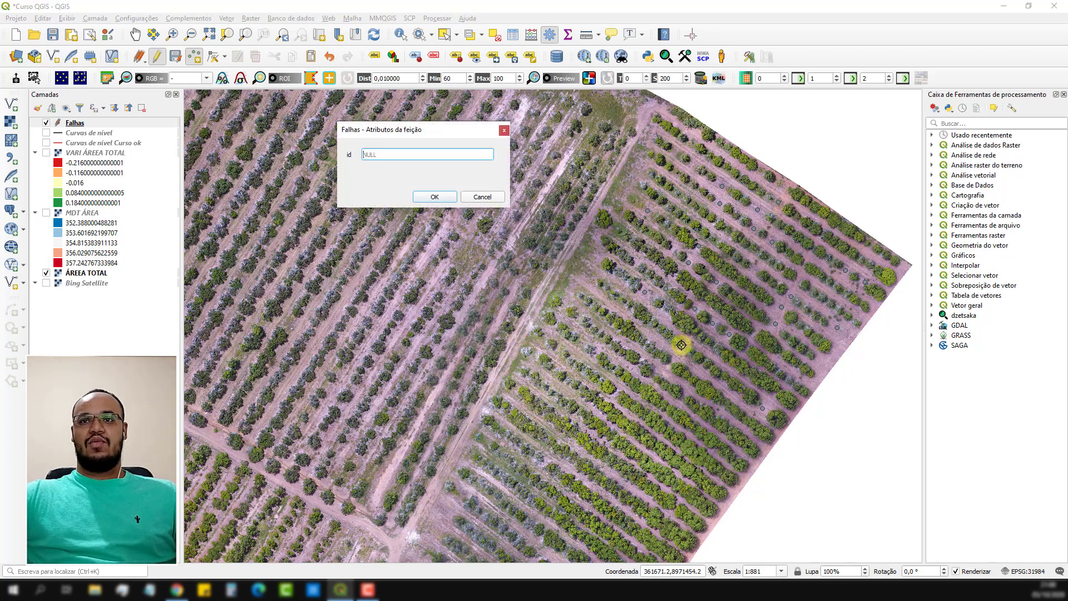
{"action": "key", "text": "Return"}
{"action": "left_click", "coordinate": [670, 363]}
{"action": "left_click", "coordinate": [572, 290]}
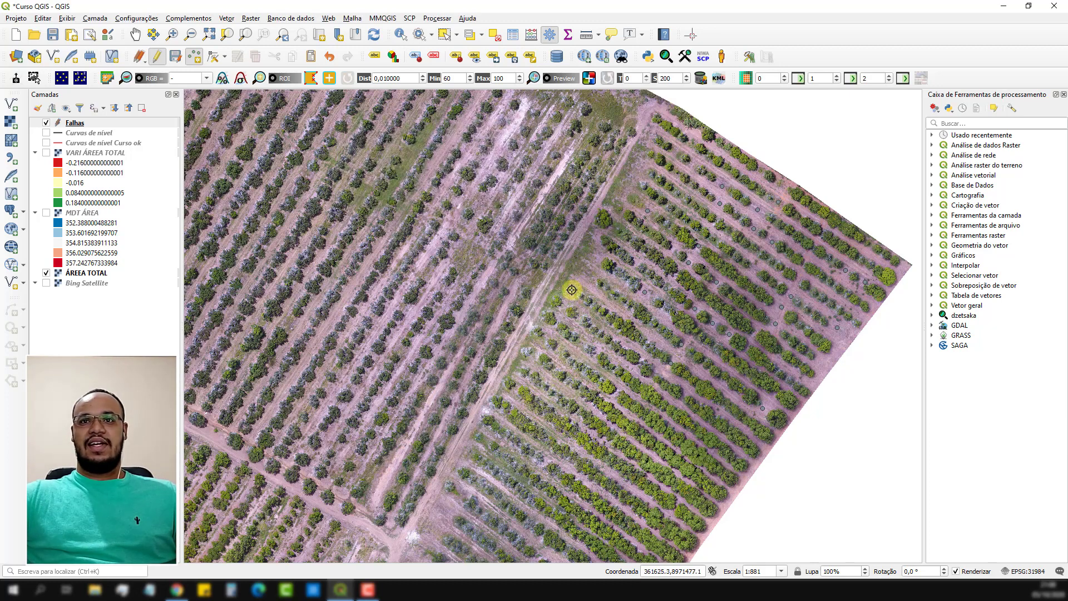
{"action": "left_click", "coordinate": [561, 350]}
{"action": "key", "text": "Return"}
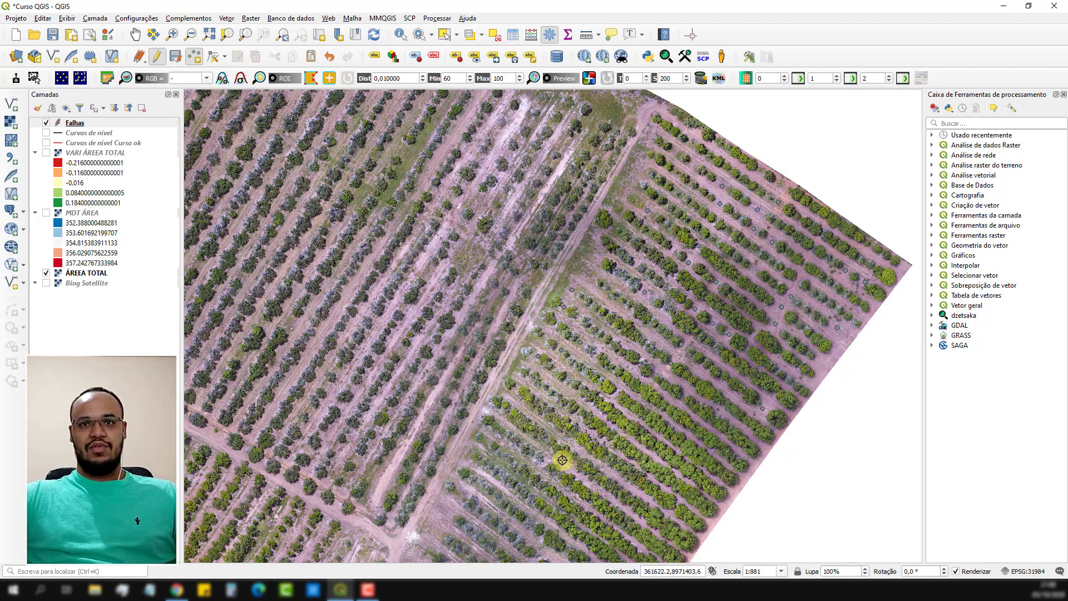
Place two empty-id points at gaps by the eastern plot's western row ends, just northeast of the track junction.
{"action": "left_click_drag", "start_coordinate": [574, 423], "coordinate": [675, 298]}
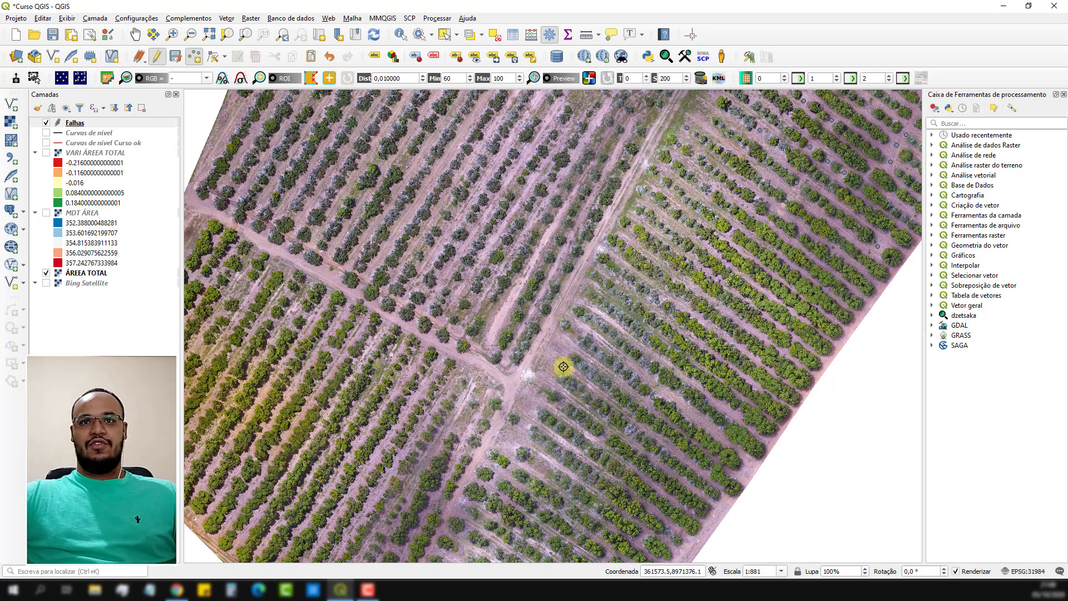
{"action": "left_click", "coordinate": [577, 334]}
{"action": "key", "text": "Return"}
{"action": "left_click", "coordinate": [561, 347]}
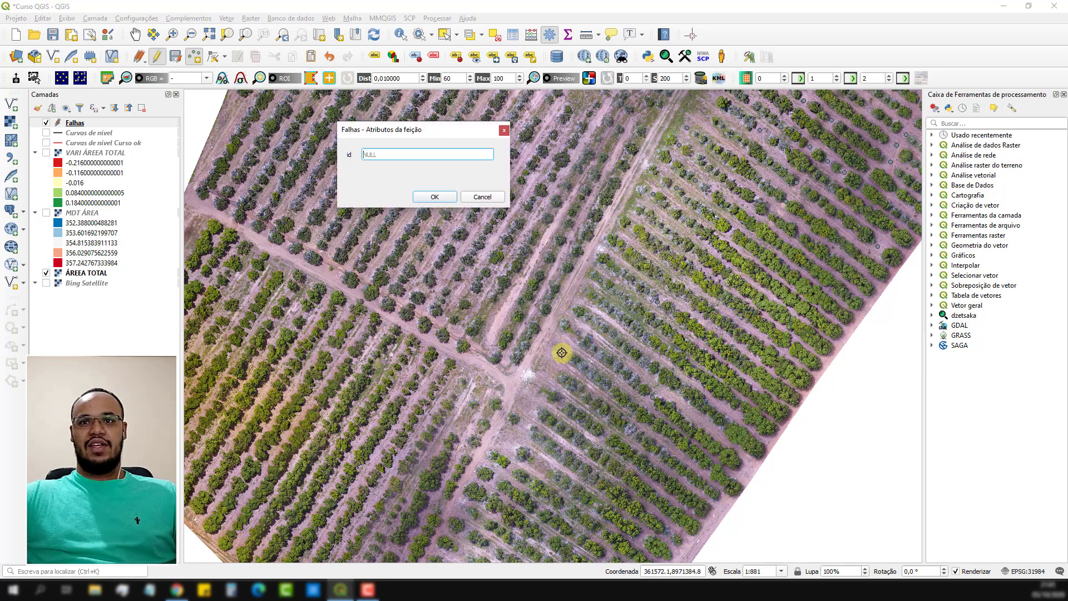
{"action": "left_click_drag", "start_coordinate": [577, 410], "coordinate": [622, 313]}
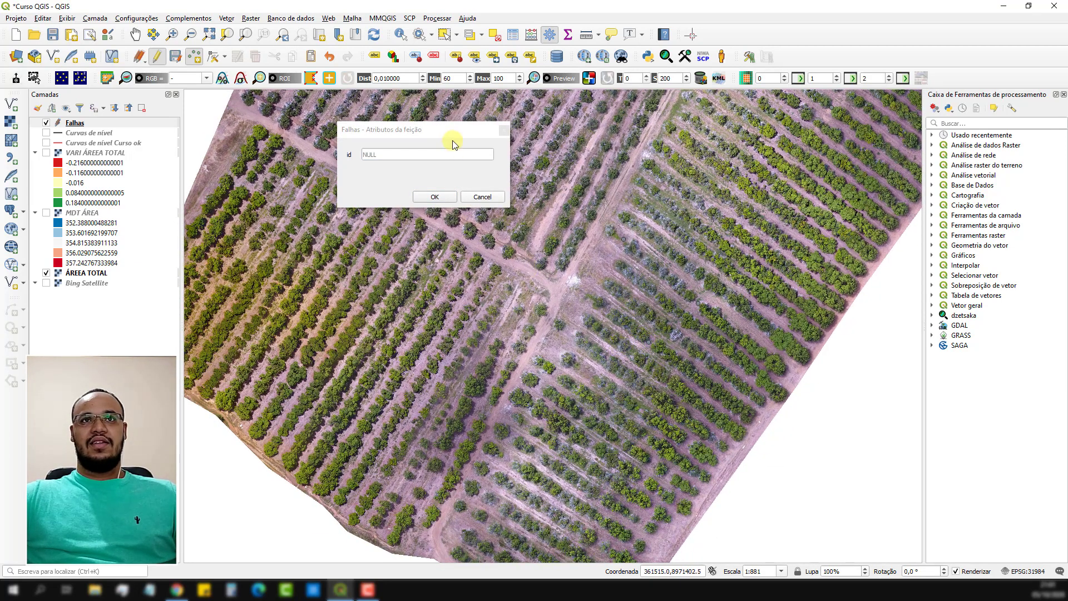
{"action": "left_click", "coordinate": [442, 197]}
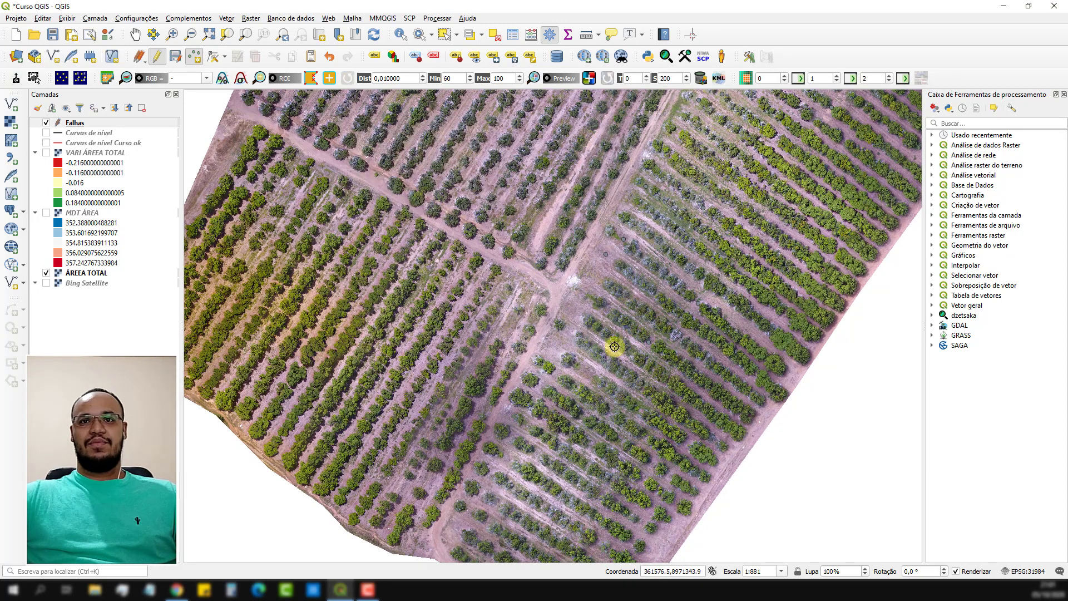
Mark six gaps south of the track junction with empty-id points: four near the western row ends and two farther east.
{"action": "left_click", "coordinate": [572, 335]}
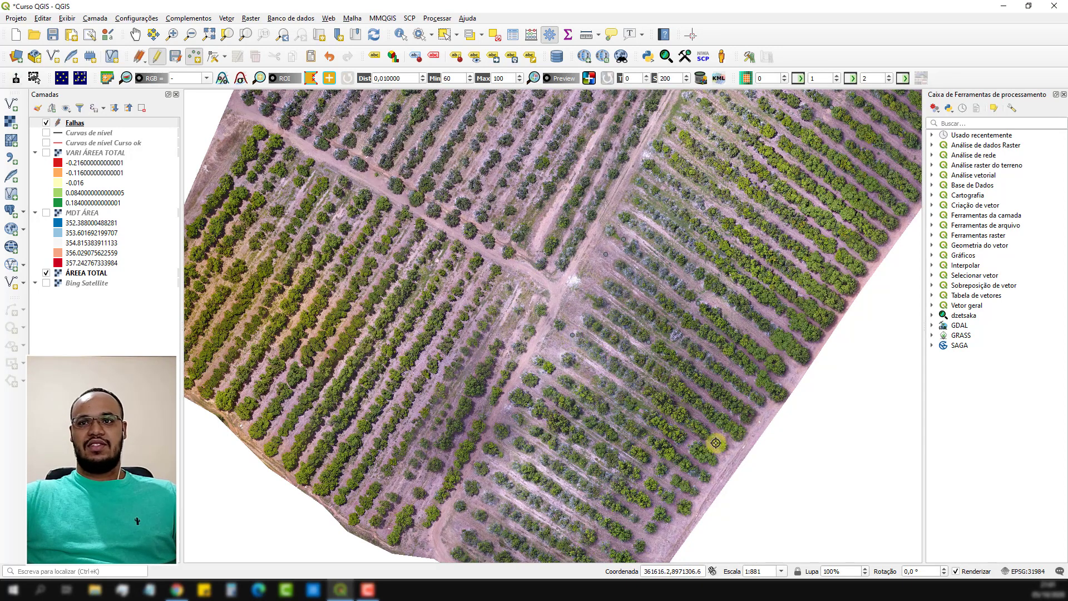
{"action": "left_click", "coordinate": [589, 372]}
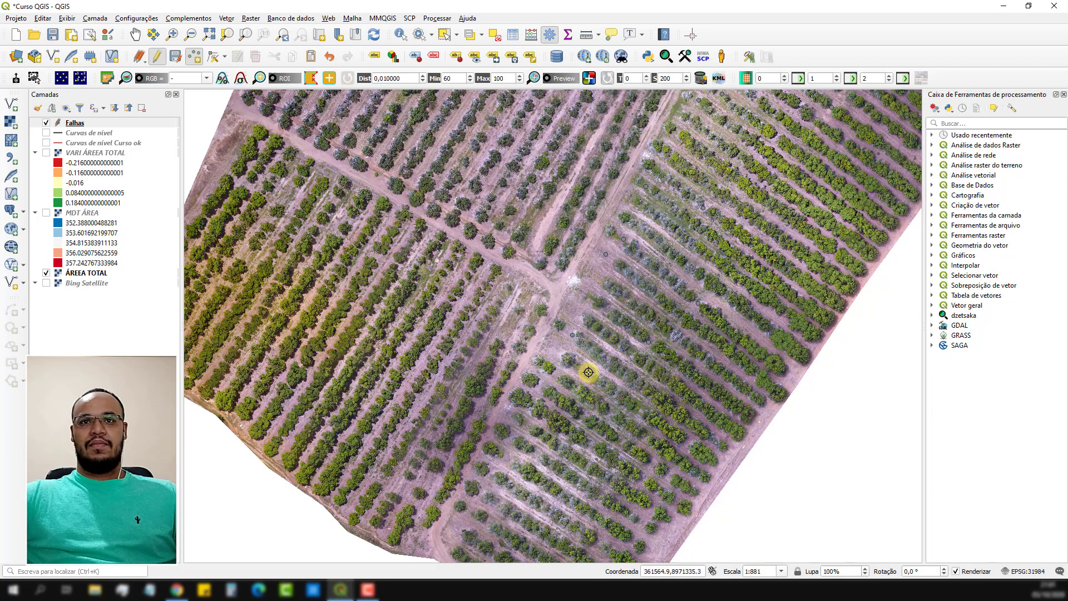
{"action": "left_click", "coordinate": [557, 374]}
{"action": "left_click", "coordinate": [539, 389]}
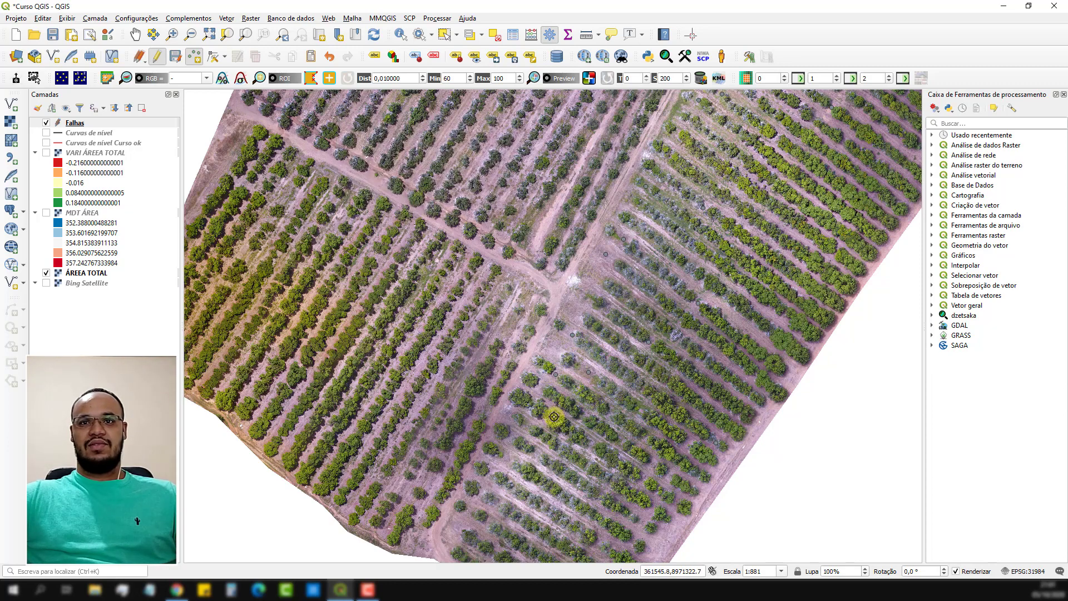
{"action": "left_click", "coordinate": [652, 466]}
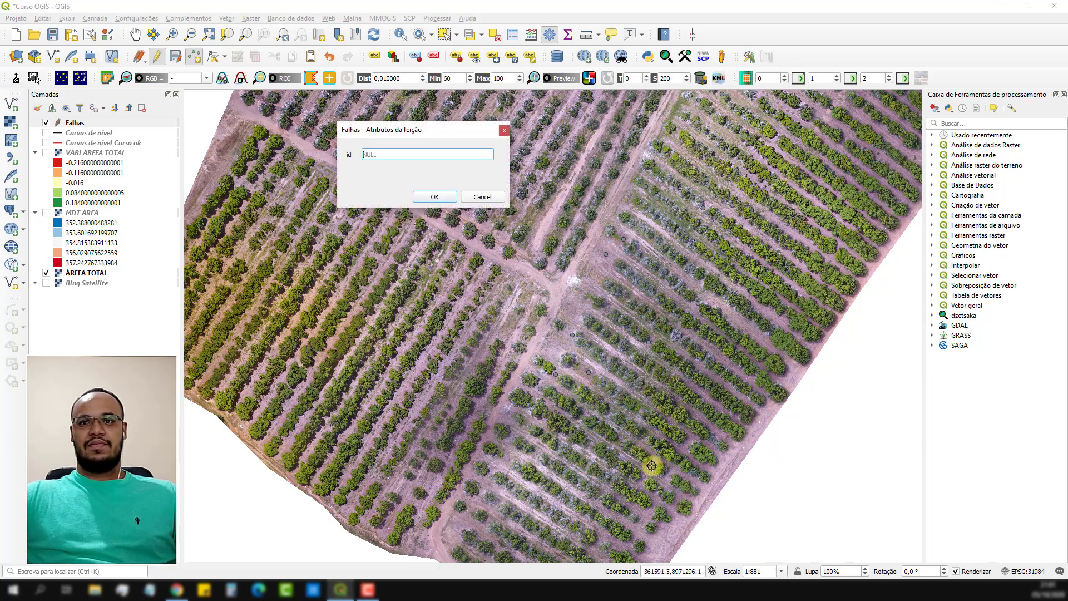
{"action": "key", "text": "Return"}
{"action": "left_click", "coordinate": [643, 483]}
{"action": "key", "text": "Return"}
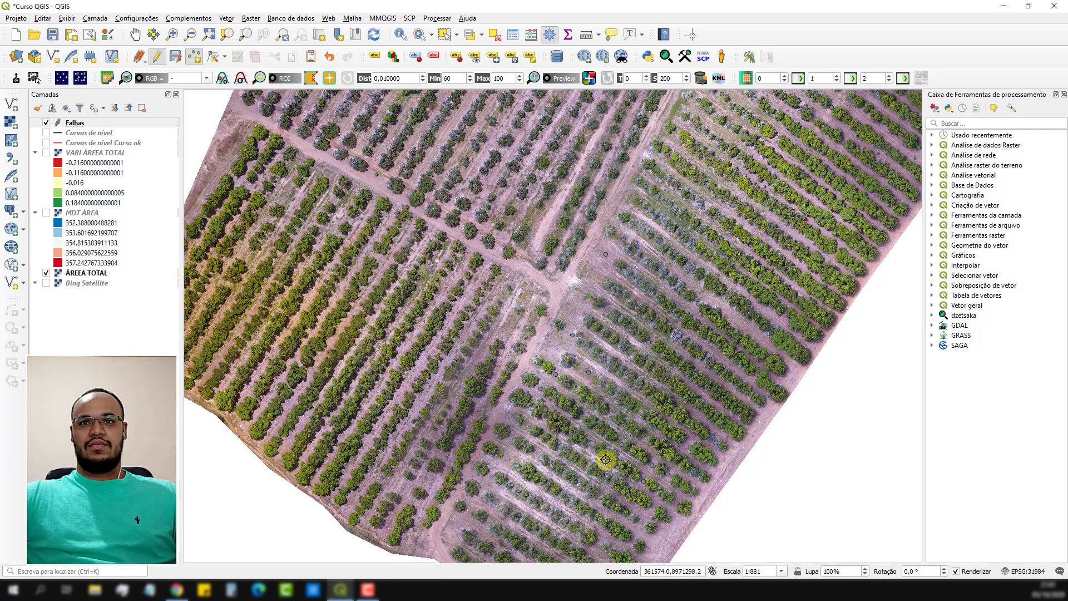
Add three empty-id points at the southern rows' western ends and one near the eastern plot's eastern edge.
{"action": "left_click", "coordinate": [532, 424]}
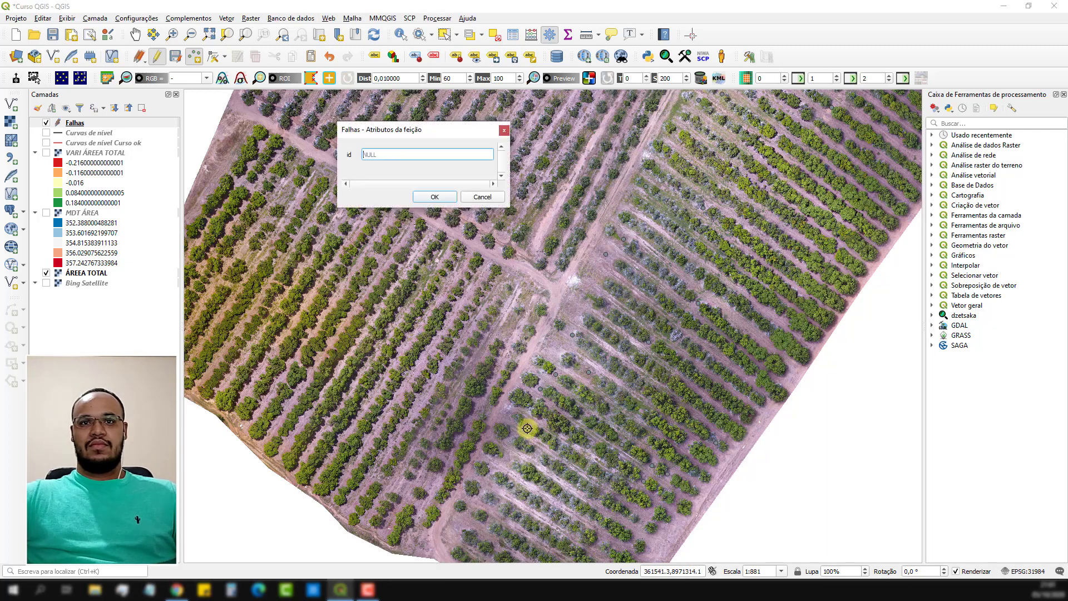
{"action": "key", "text": "Return"}
{"action": "left_click", "coordinate": [512, 441]}
{"action": "key", "text": "Return"}
{"action": "left_click", "coordinate": [506, 461]}
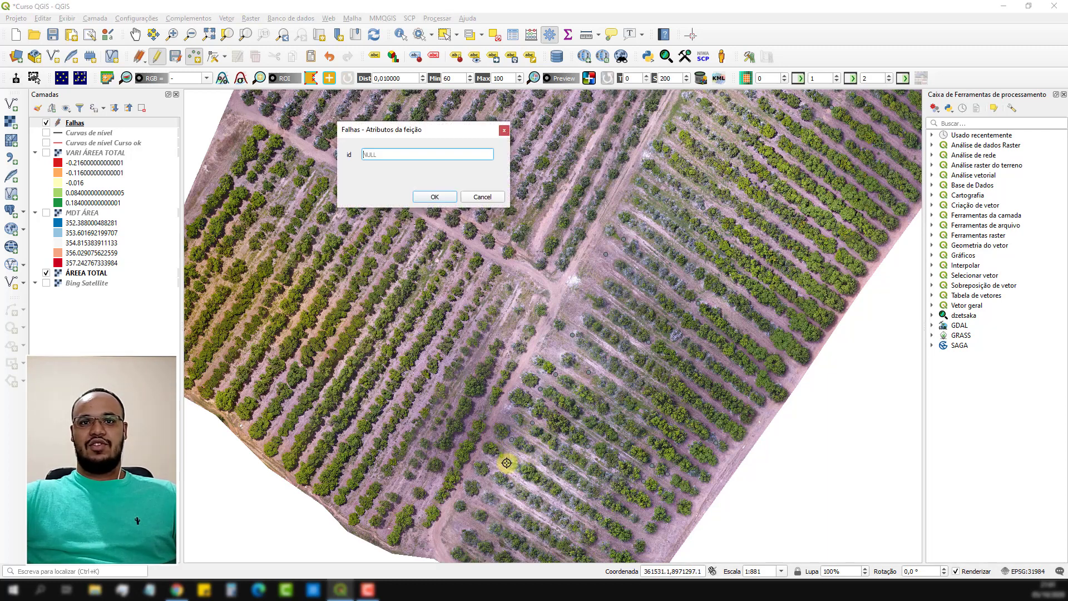
{"action": "left_click_drag", "start_coordinate": [524, 476], "coordinate": [569, 358]}
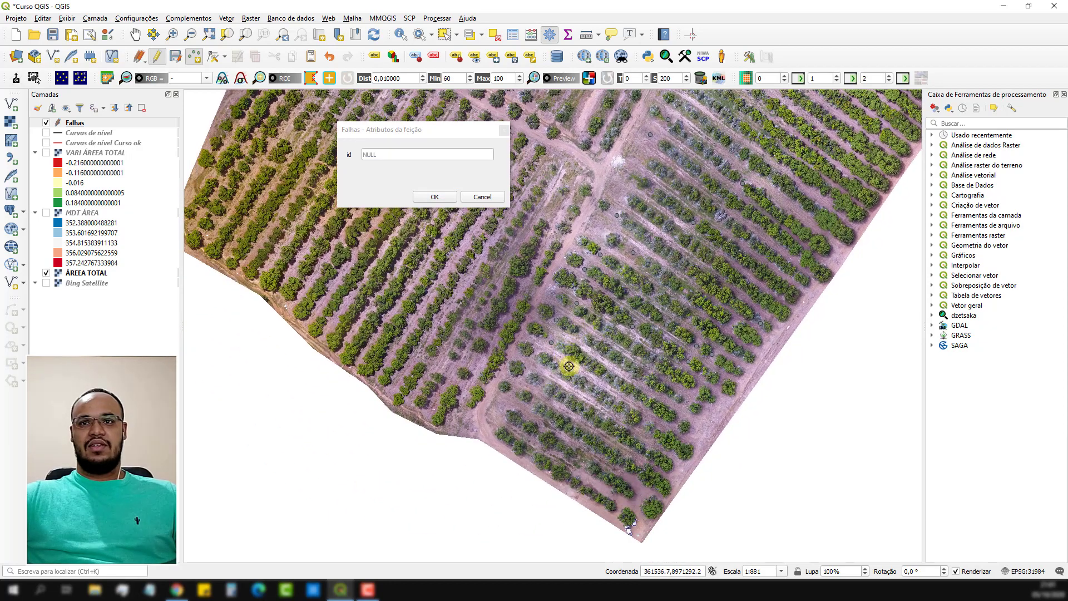
{"action": "left_click", "coordinate": [677, 423]}
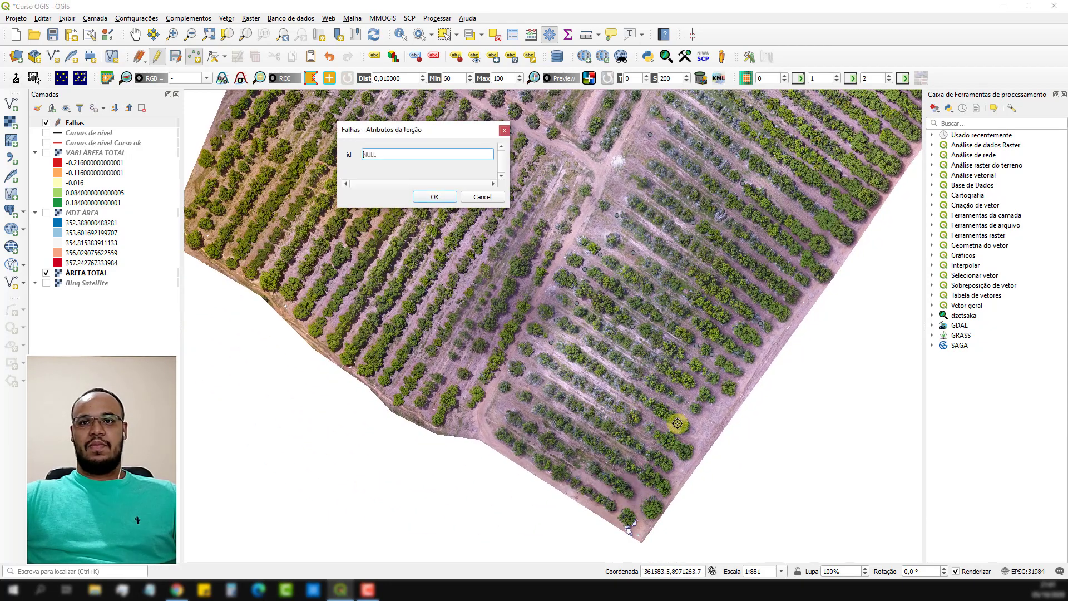
Place four empty-id points at gaps along the western part of the eastern plot's southern rows.
{"action": "left_click", "coordinate": [535, 354]}
{"action": "key", "text": "Return"}
{"action": "left_click", "coordinate": [523, 375]}
{"action": "key", "text": "Return"}
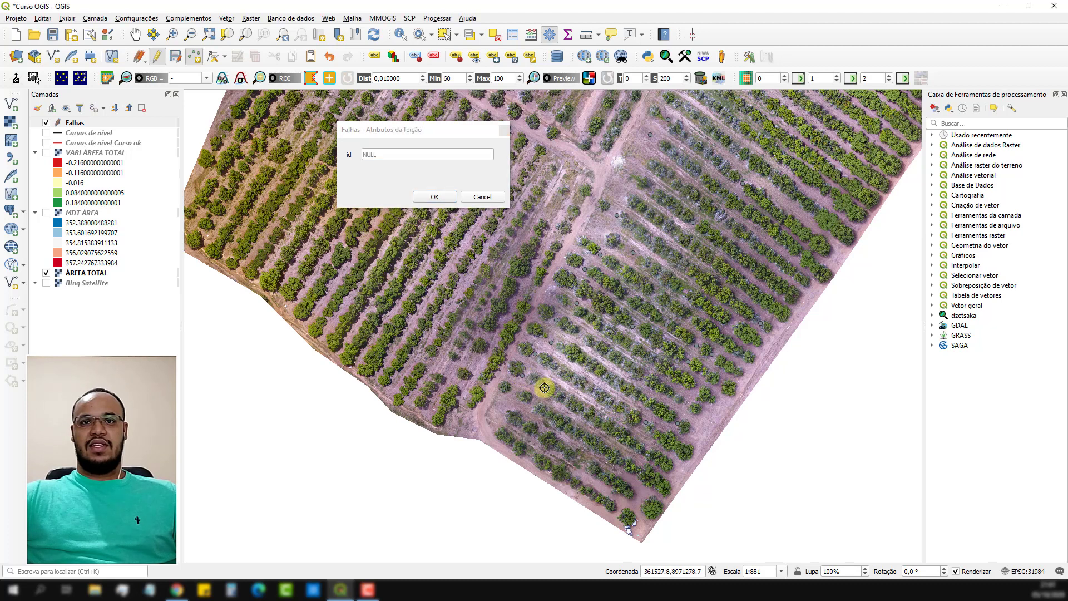
{"action": "left_click", "coordinate": [544, 388]}
{"action": "key", "text": "Return"}
{"action": "left_click", "coordinate": [530, 406]}
{"action": "key", "text": "Return"}
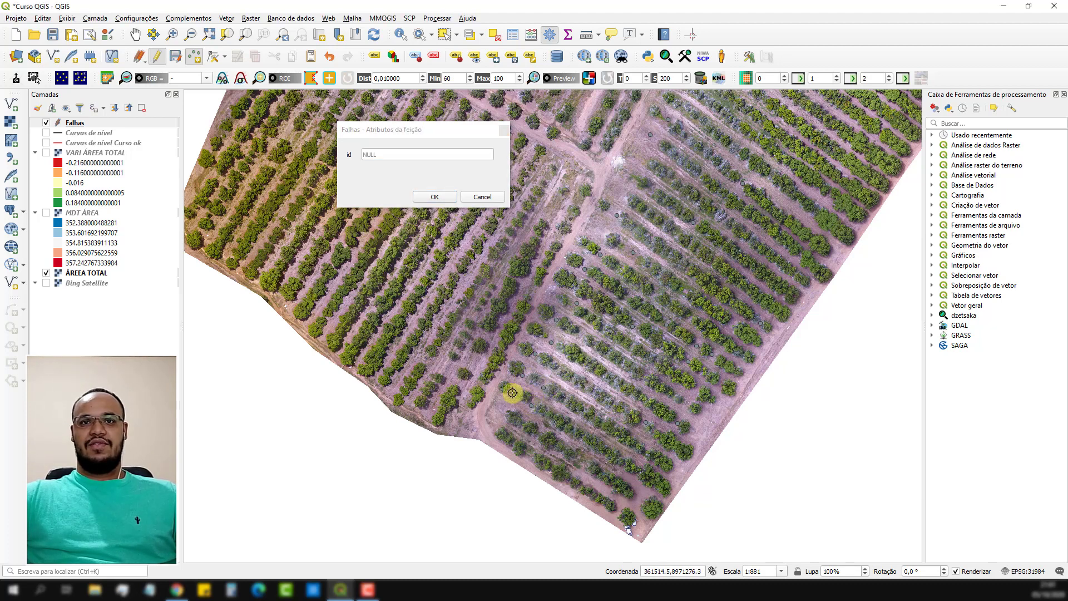
Mark three gaps in the middle stretches of the eastern plot's southernmost rows with empty-id points.
{"action": "left_click", "coordinate": [605, 414]}
{"action": "key", "text": "Return"}
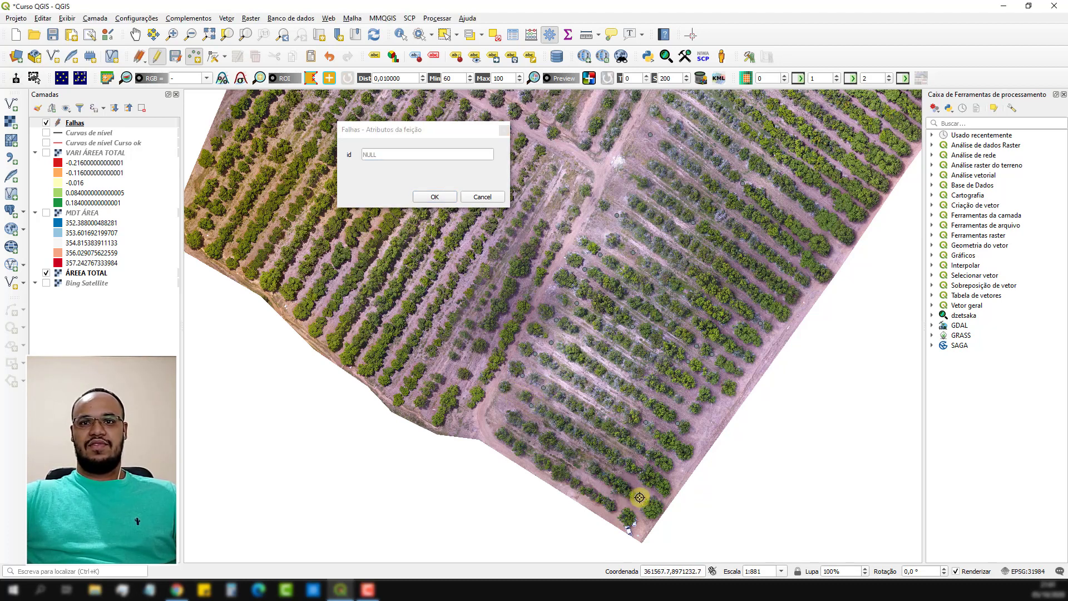
{"action": "left_click", "coordinate": [587, 463]}
{"action": "key", "text": "Return"}
{"action": "left_click", "coordinate": [577, 455]}
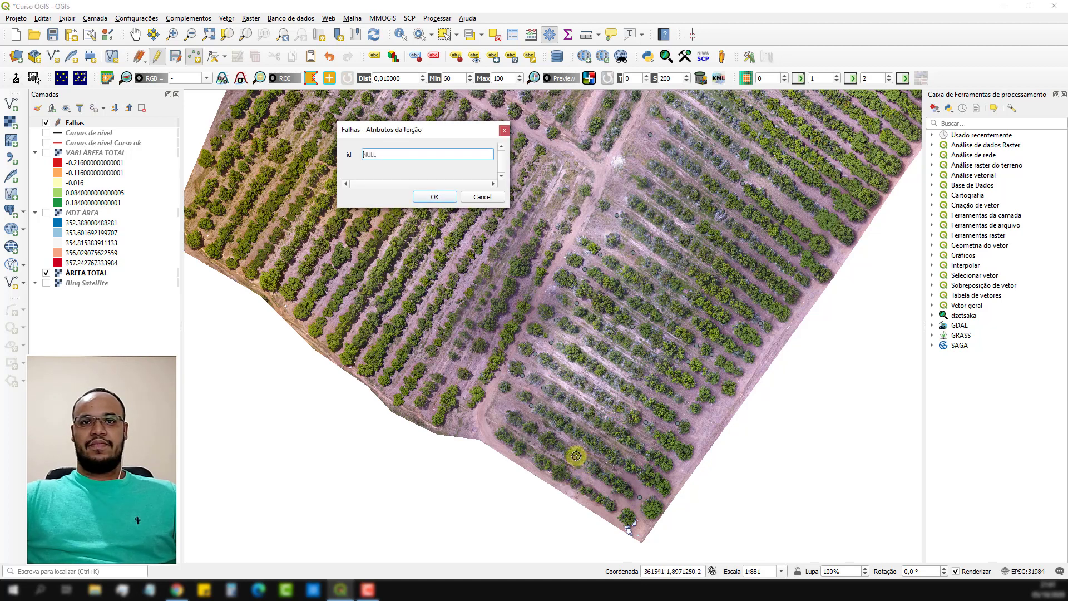
{"action": "key", "text": "Return"}
Add three empty-id points in the southernmost rows: two toward their western ends and one near the plot's southern tip.
{"action": "left_click", "coordinate": [498, 410]}
{"action": "key", "text": "Return"}
{"action": "left_click", "coordinate": [528, 453]}
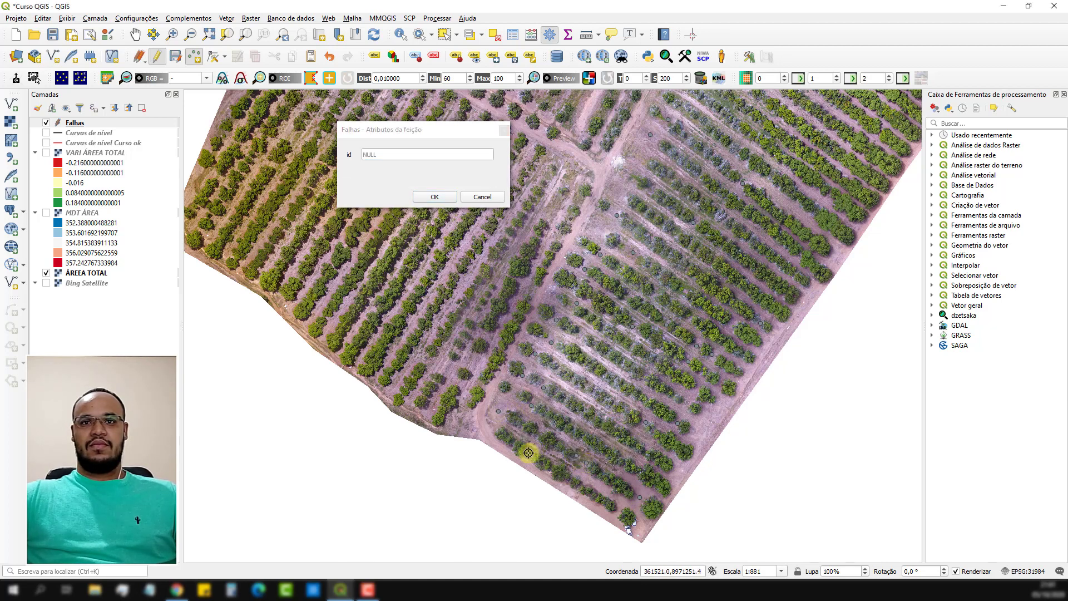
{"action": "key", "text": "Return"}
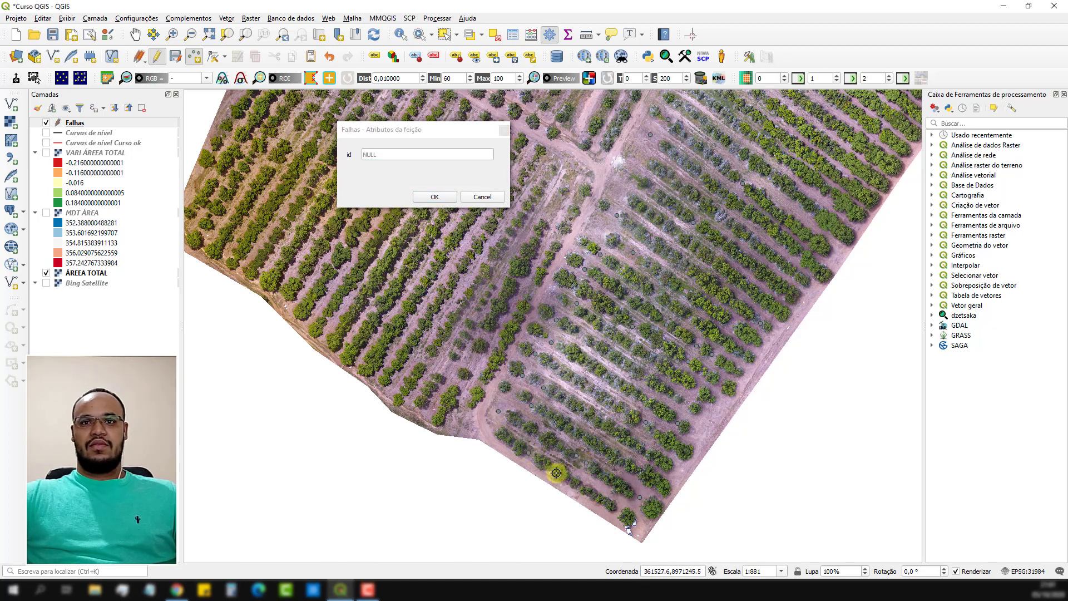
{"action": "left_click", "coordinate": [618, 509]}
{"action": "left_click", "coordinate": [434, 197]}
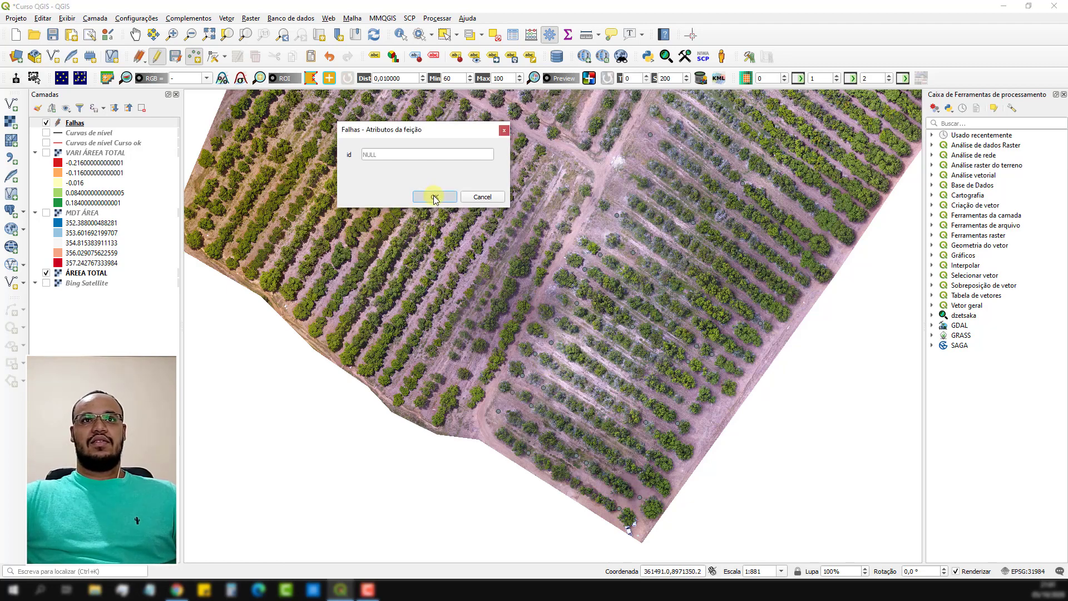
Save the Falhas layer edits and end its editing session.
{"action": "left_click_drag", "start_coordinate": [690, 218], "coordinate": [571, 310]}
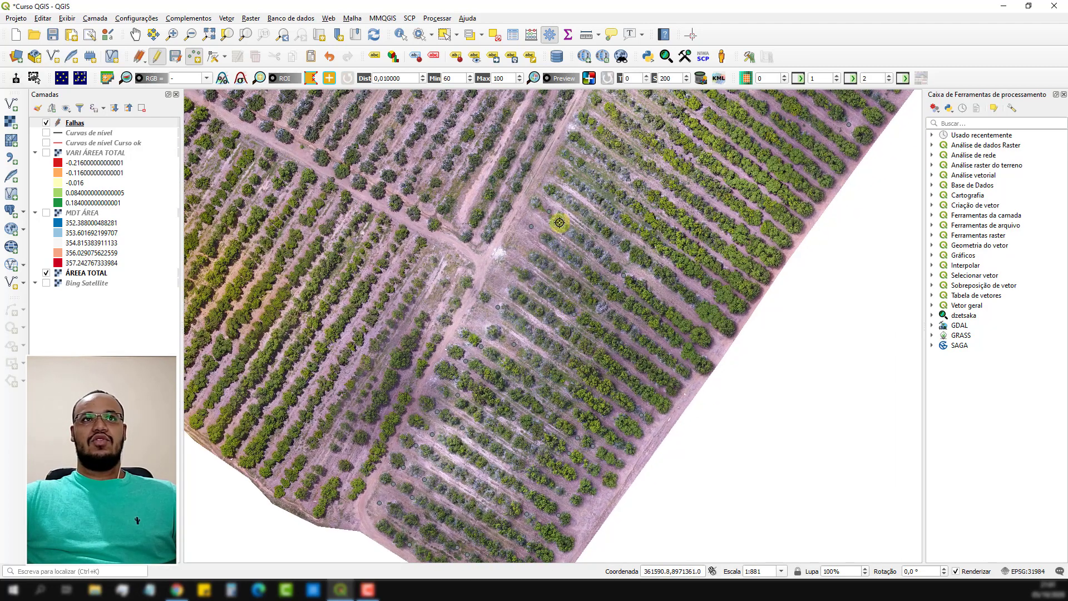
{"action": "left_click", "coordinate": [176, 57]}
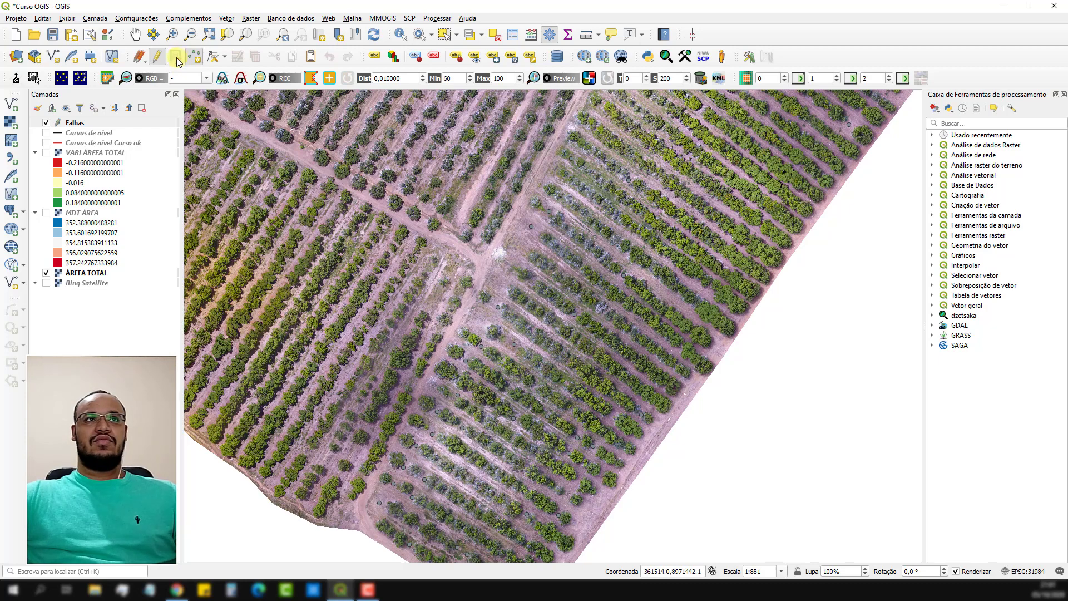
{"action": "left_click", "coordinate": [157, 56]}
Change the Falhas layer's marker color to the standard red #e31a1c and apply the symbology.
{"action": "left_click", "coordinate": [86, 123]}
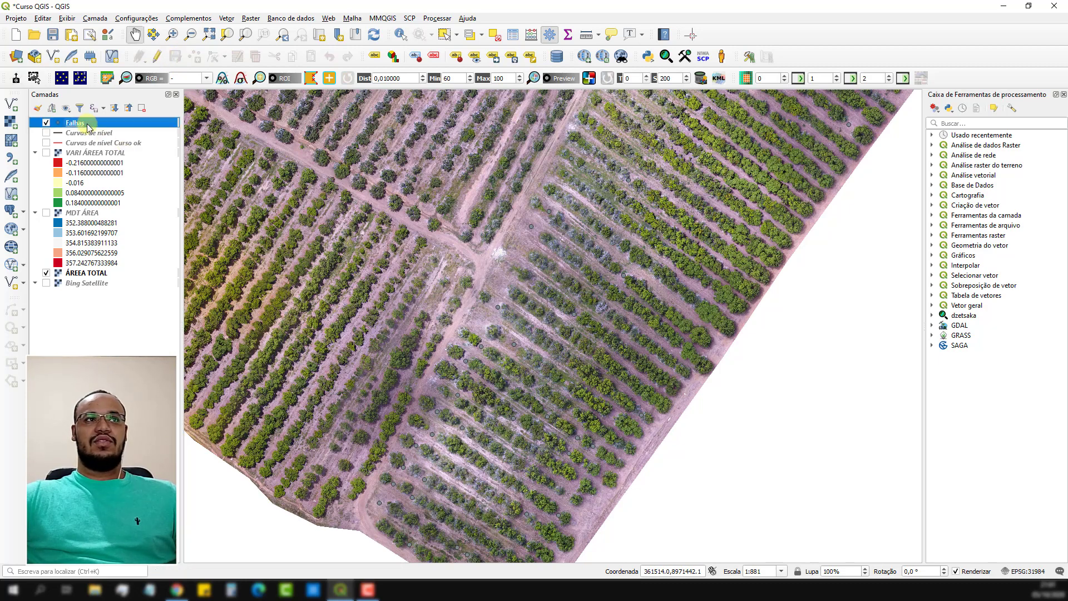
{"action": "double_click", "coordinate": [86, 123]}
{"action": "left_click", "coordinate": [640, 132]}
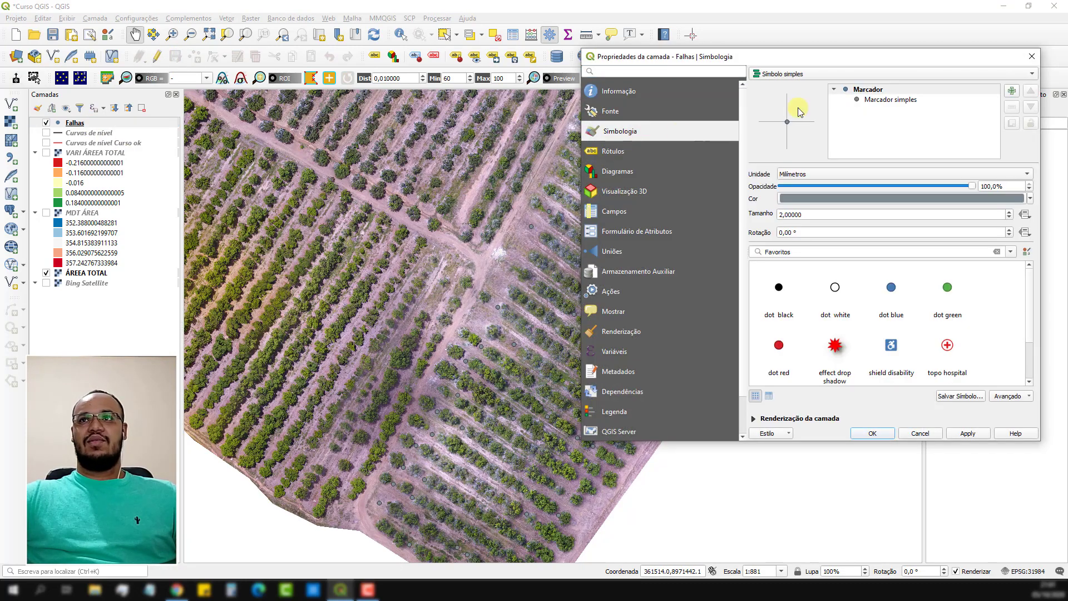
{"action": "left_click", "coordinate": [904, 199]}
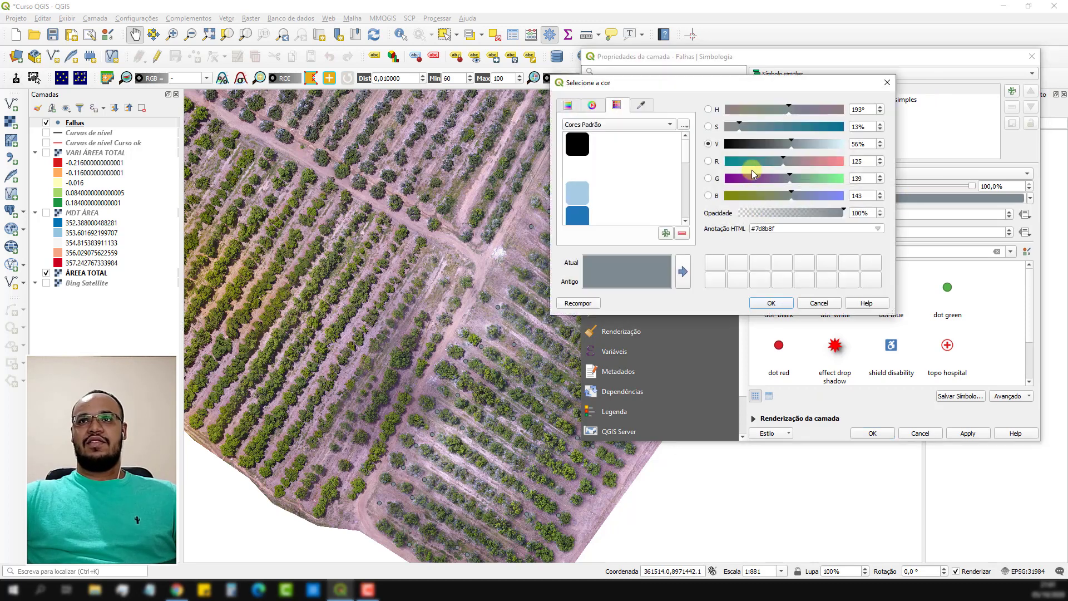
{"action": "scroll", "coordinate": [601, 178], "scroll_direction": "down", "scroll_amount": 2}
{"action": "left_click", "coordinate": [590, 170]}
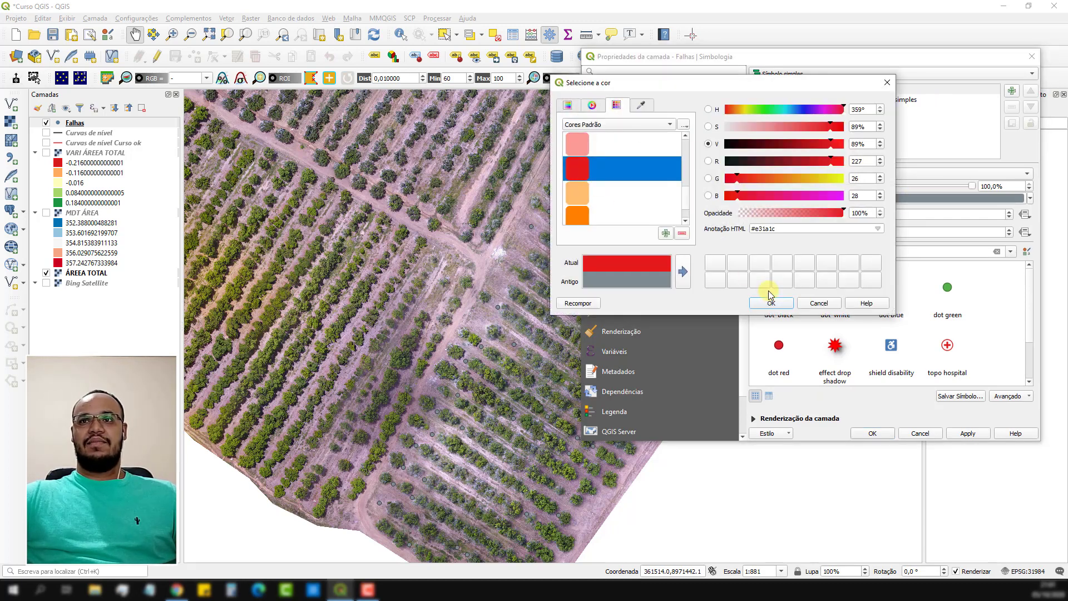
{"action": "left_click", "coordinate": [771, 302]}
{"action": "left_click", "coordinate": [967, 433]}
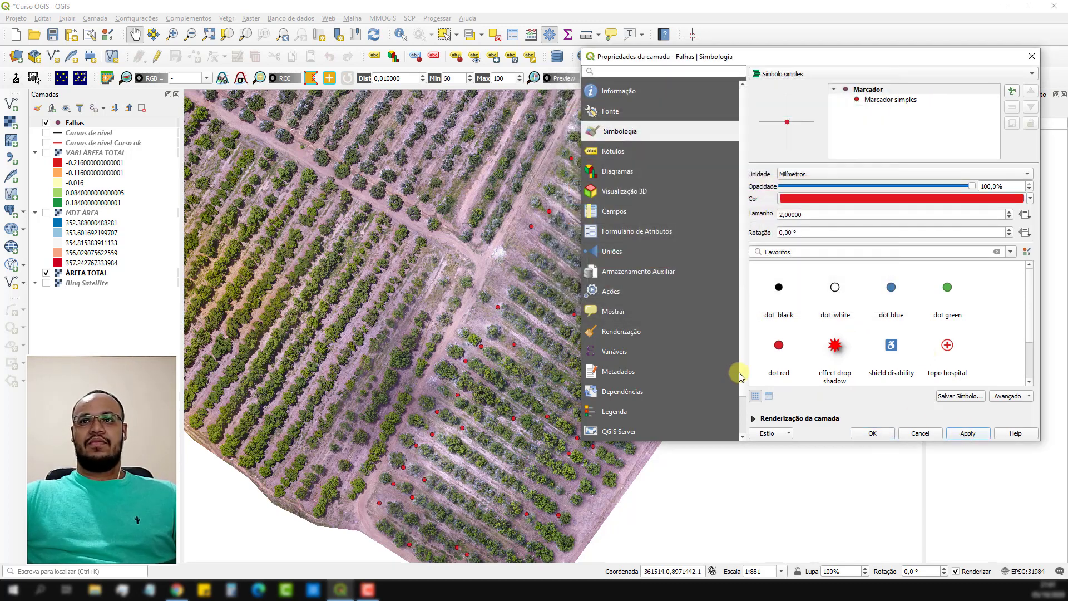
{"action": "left_click", "coordinate": [866, 434]}
Open the Falhas layer's attribute table and look through the id values of all its point records.
{"action": "scroll", "coordinate": [621, 312], "scroll_direction": "down", "scroll_amount": 1}
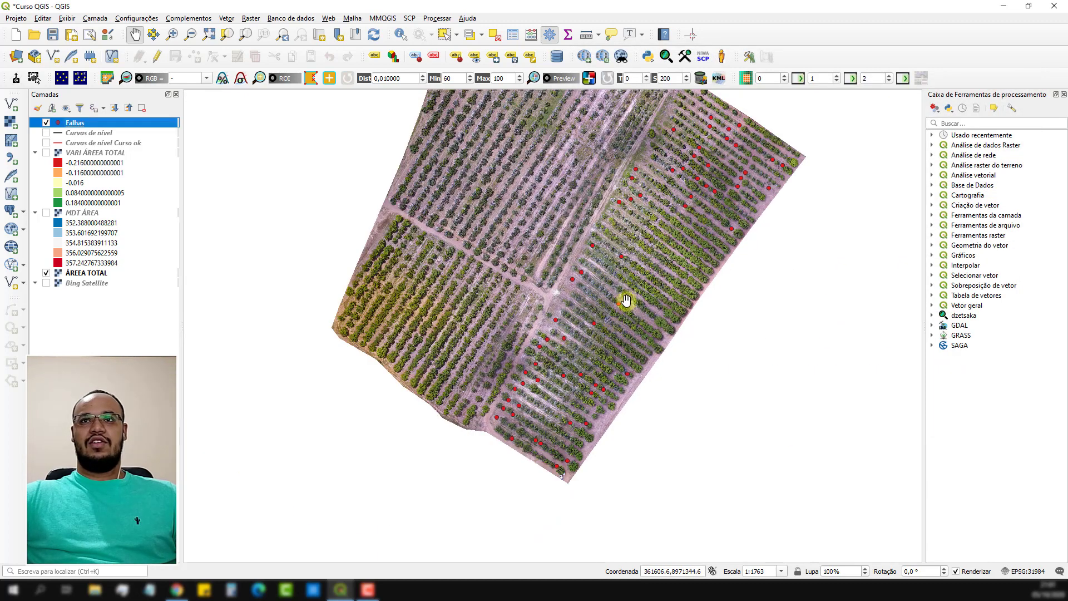
{"action": "left_click_drag", "start_coordinate": [635, 266], "coordinate": [619, 297]}
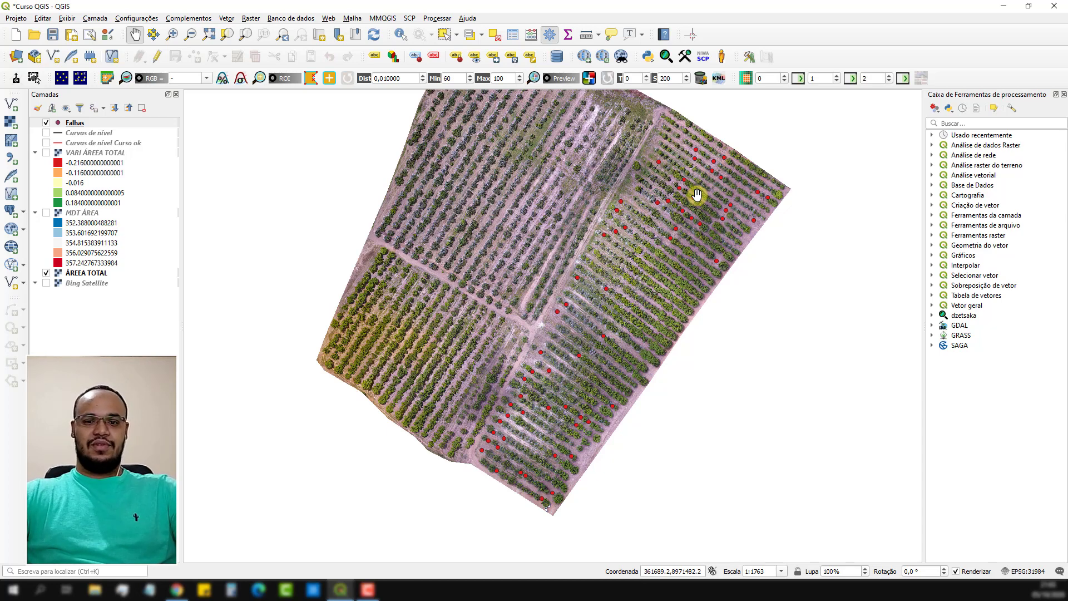
{"action": "left_click", "coordinate": [92, 123]}
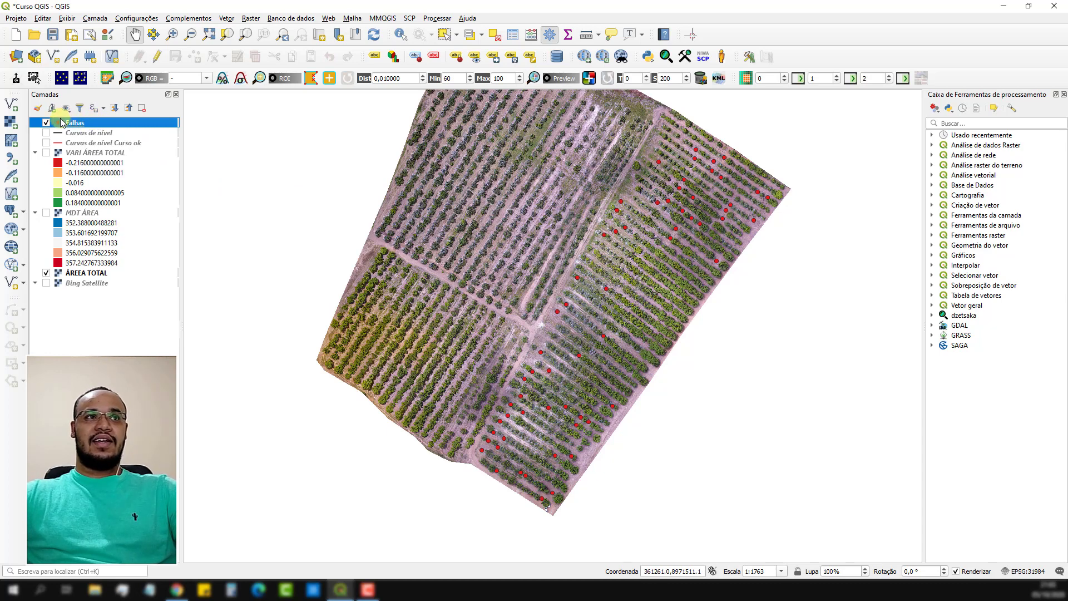
{"action": "right_click", "coordinate": [83, 123]}
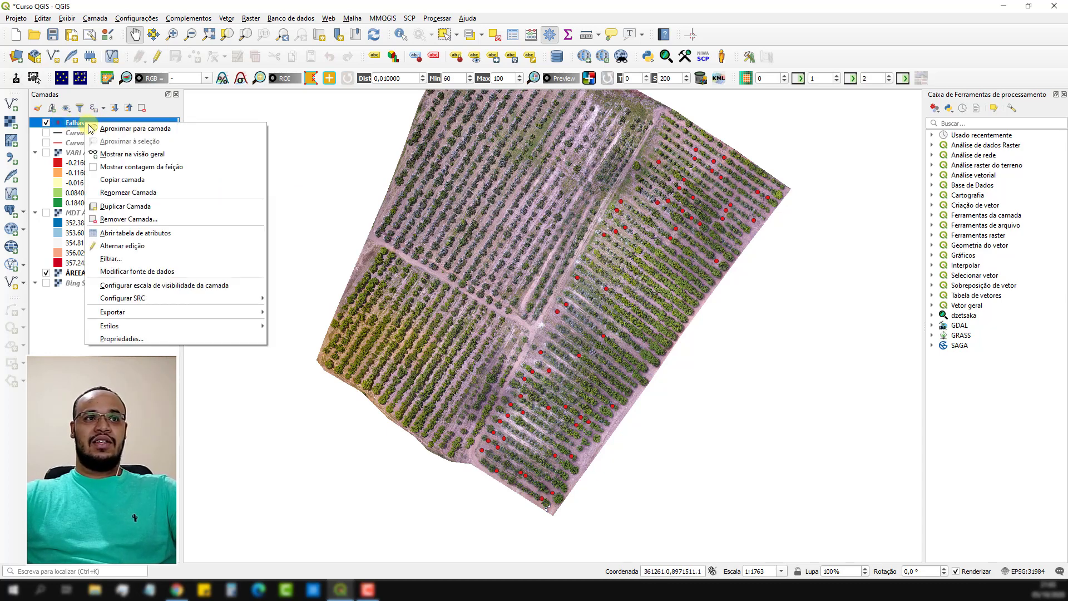
{"action": "left_click", "coordinate": [120, 234]}
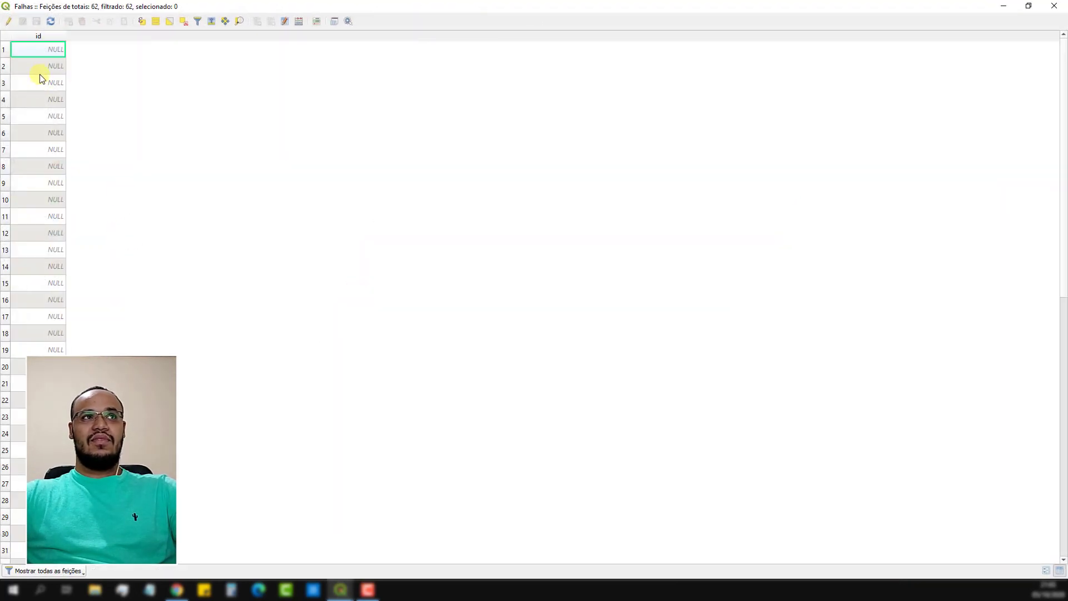
{"action": "scroll", "coordinate": [42, 85], "scroll_direction": "down", "scroll_amount": 4}
{"action": "scroll", "coordinate": [41, 92], "scroll_direction": "down", "scroll_amount": 6}
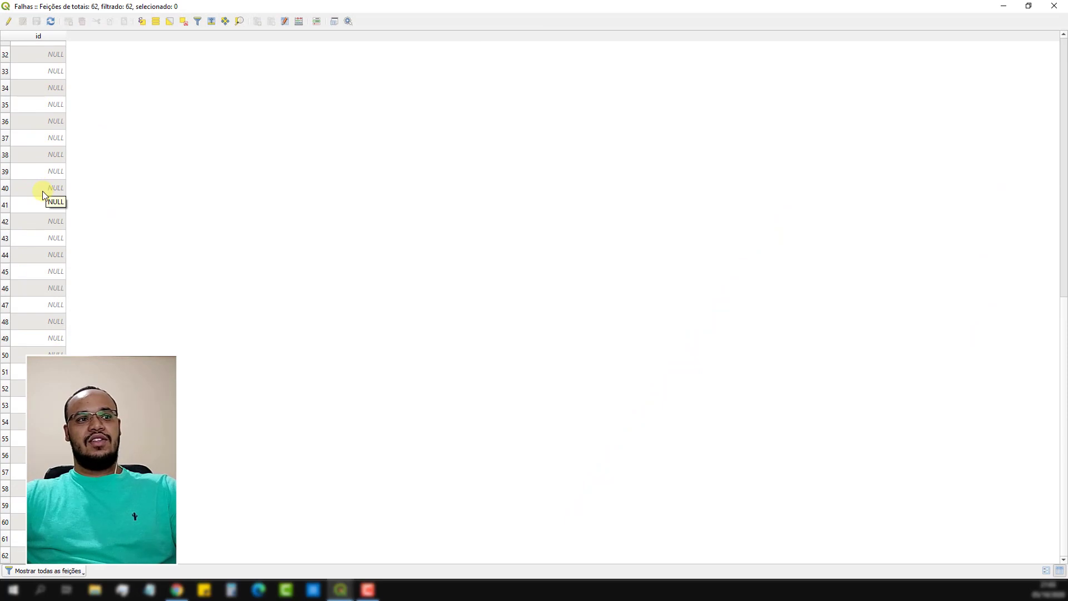
{"action": "scroll", "coordinate": [44, 231], "scroll_direction": "up", "scroll_amount": 10}
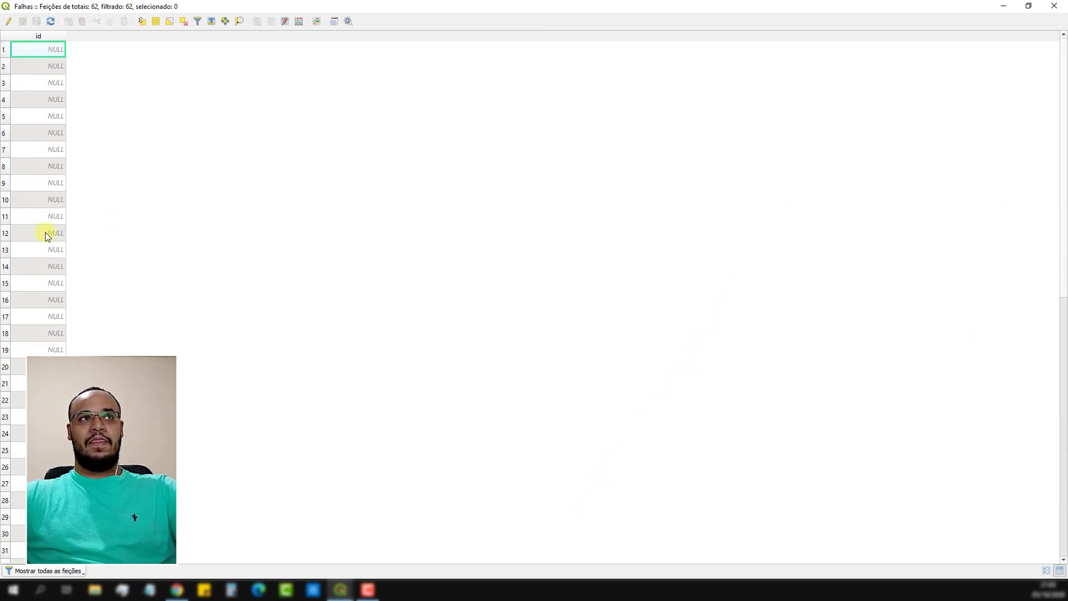
Set up a new field named X in the field calculator as a decimal number (real) with precision 5.
{"action": "left_click", "coordinate": [296, 25]}
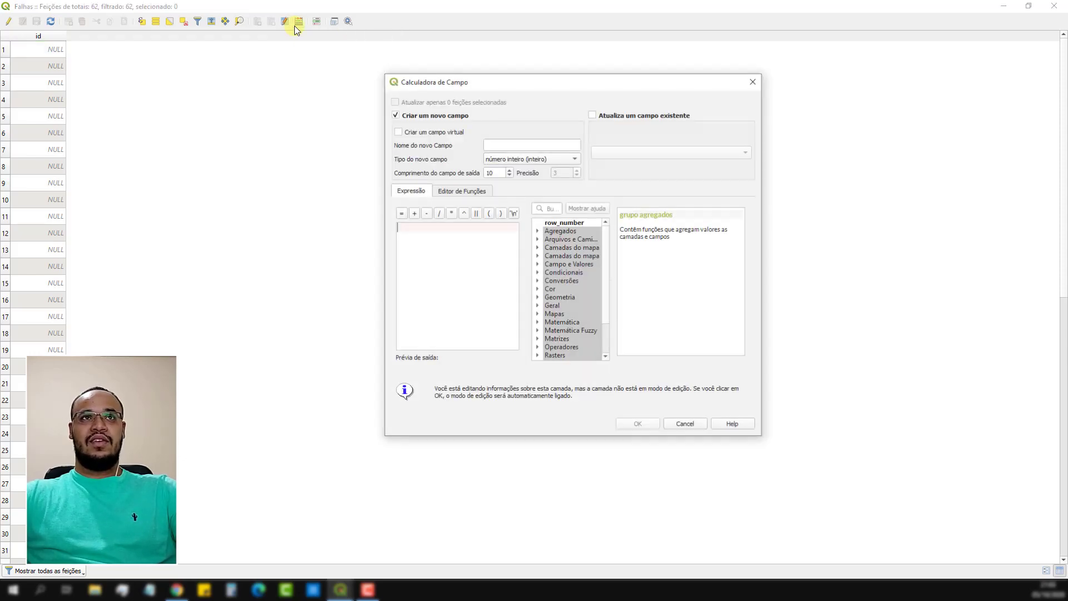
{"action": "left_click", "coordinate": [510, 143]}
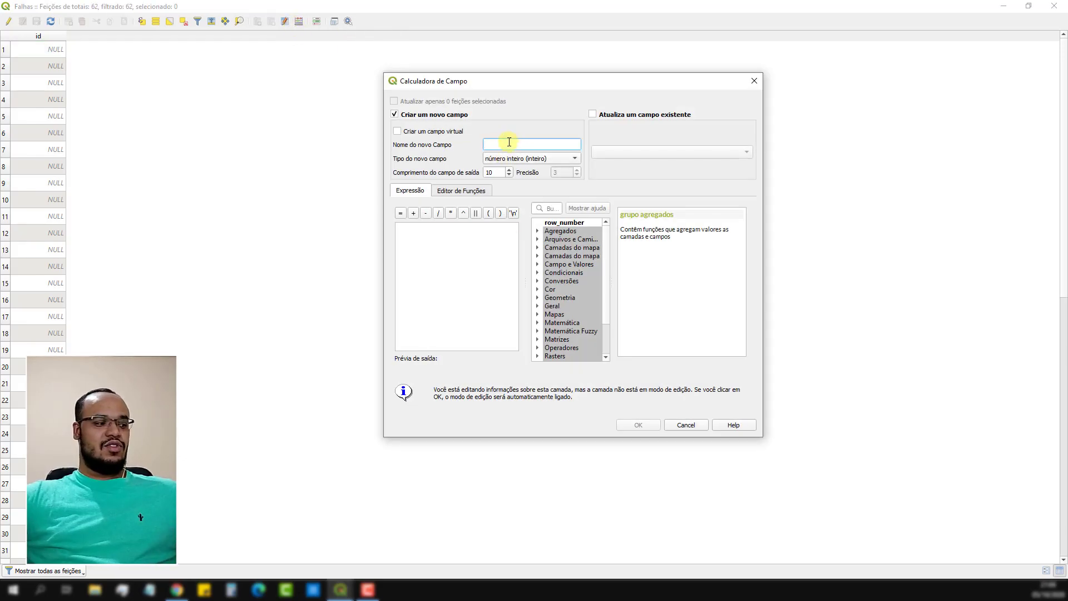
{"action": "type", "text": "X"}
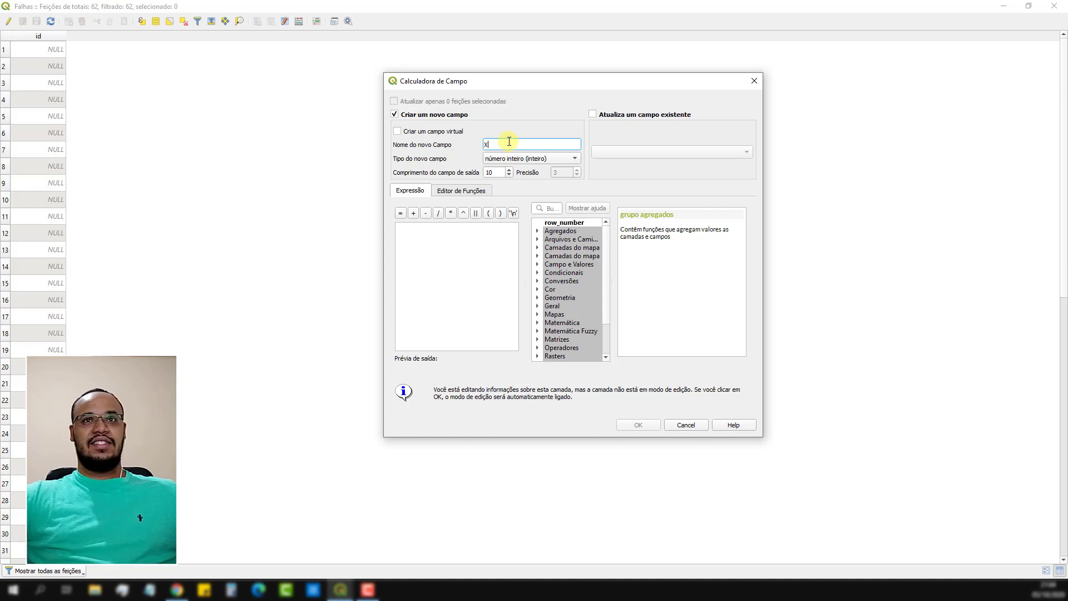
{"action": "left_click", "coordinate": [544, 160]}
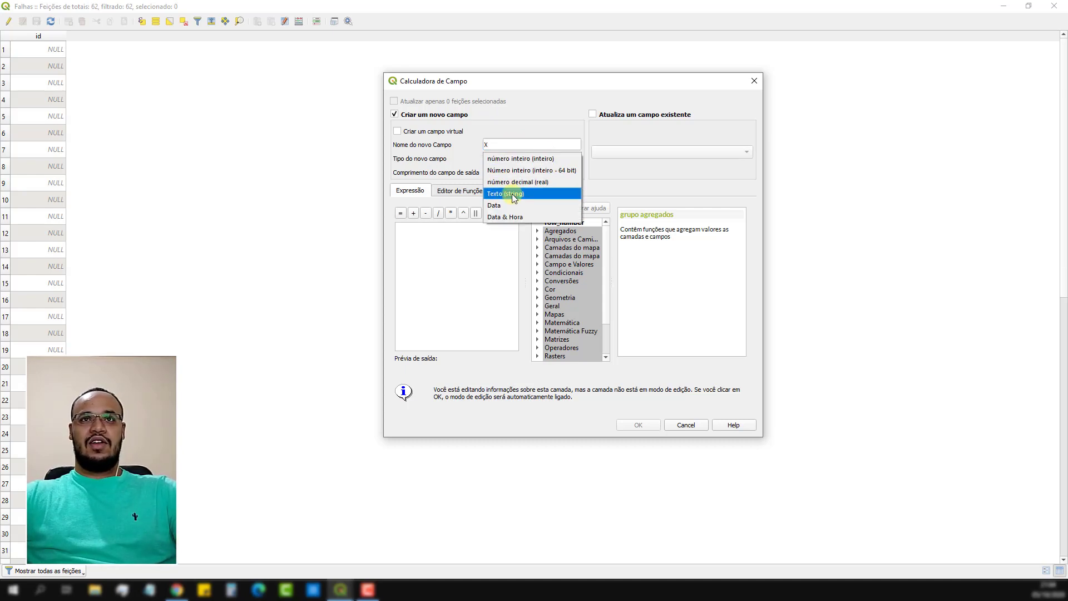
{"action": "left_click", "coordinate": [544, 182]}
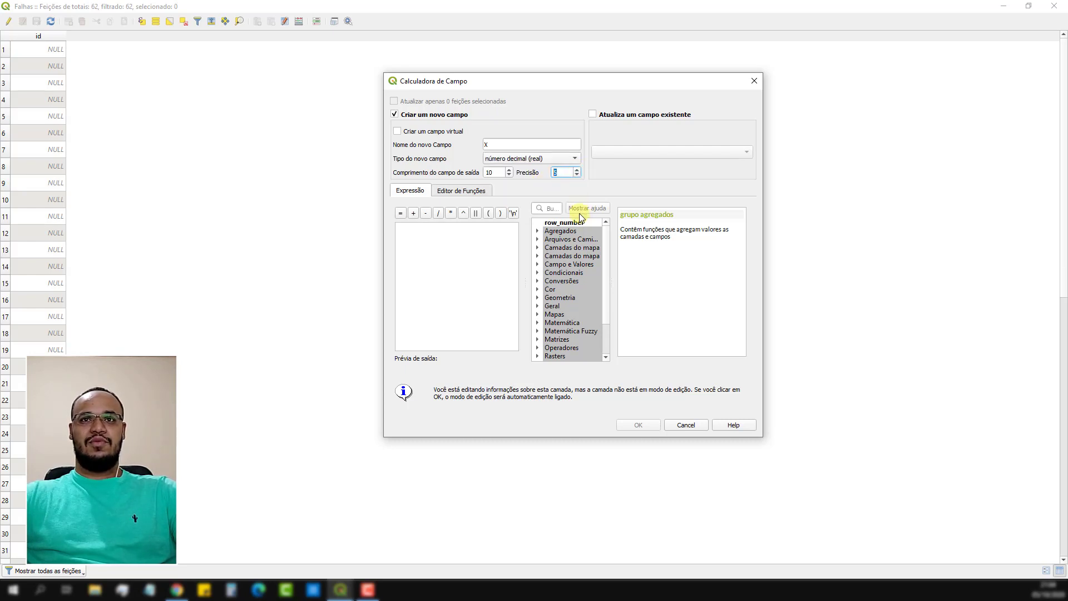
Use the $x geometry function as the expression, create the X field, and check its coordinates through the table.
{"action": "left_click", "coordinate": [539, 299]}
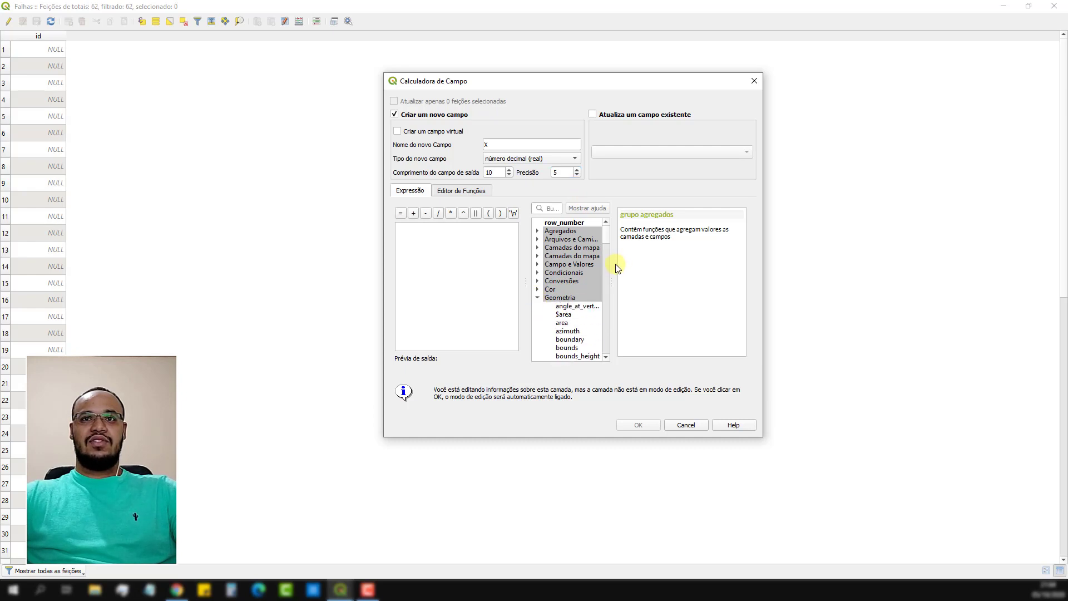
{"action": "left_click_drag", "start_coordinate": [608, 243], "coordinate": [606, 330]}
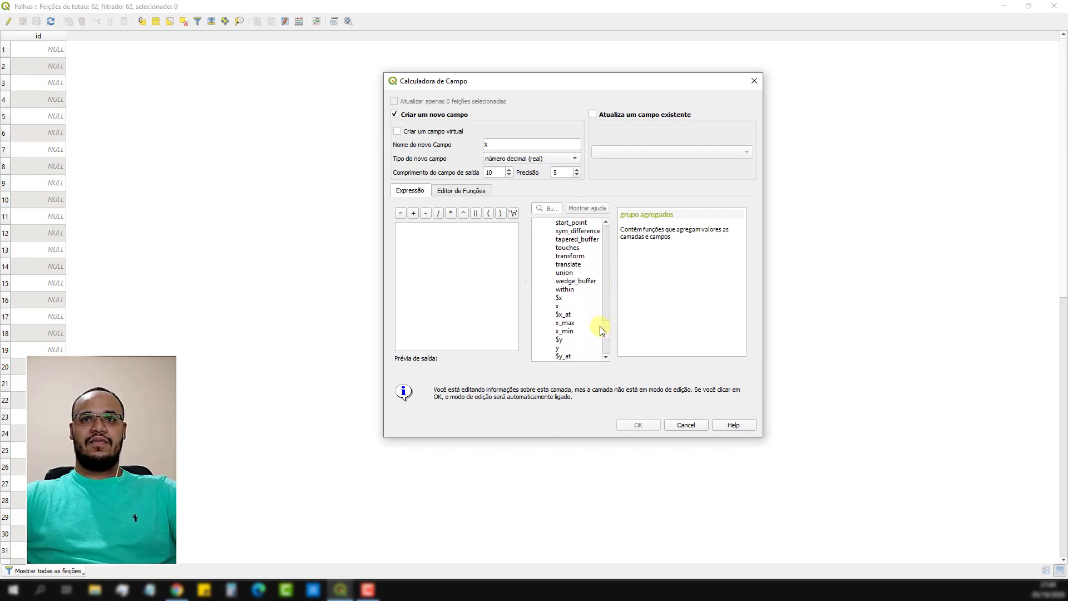
{"action": "left_click", "coordinate": [567, 299]}
{"action": "double_click", "coordinate": [567, 300]}
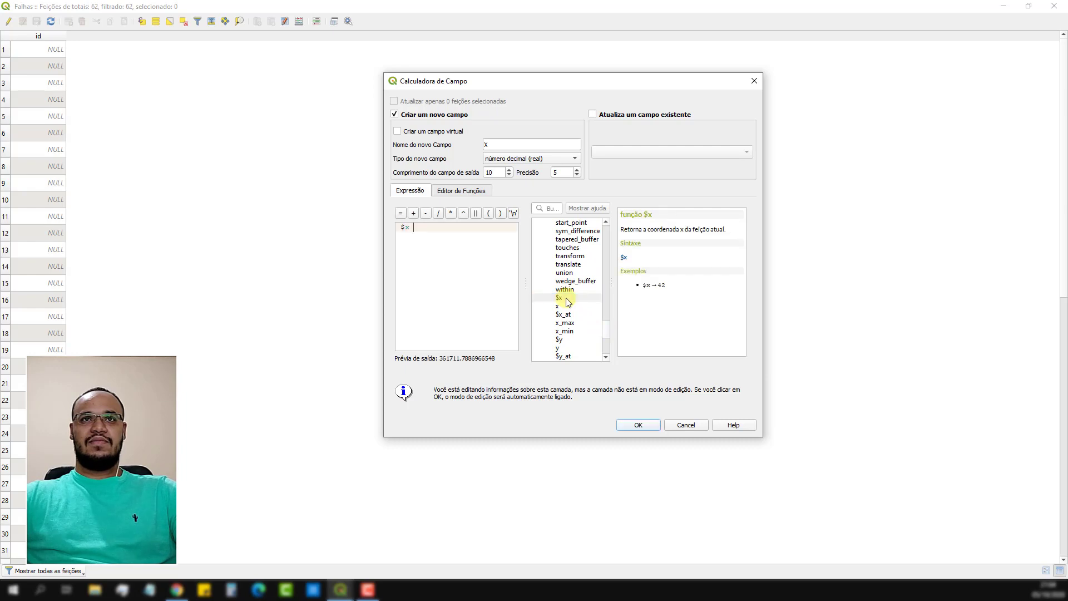
{"action": "left_click", "coordinate": [638, 425]}
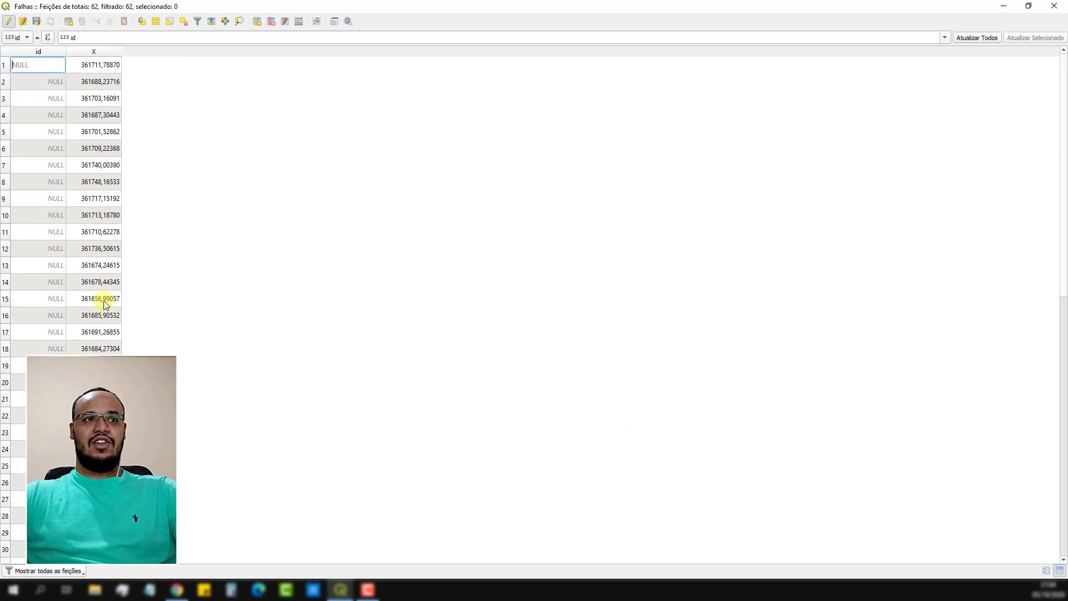
{"action": "scroll", "coordinate": [104, 309], "scroll_direction": "down", "scroll_amount": 10}
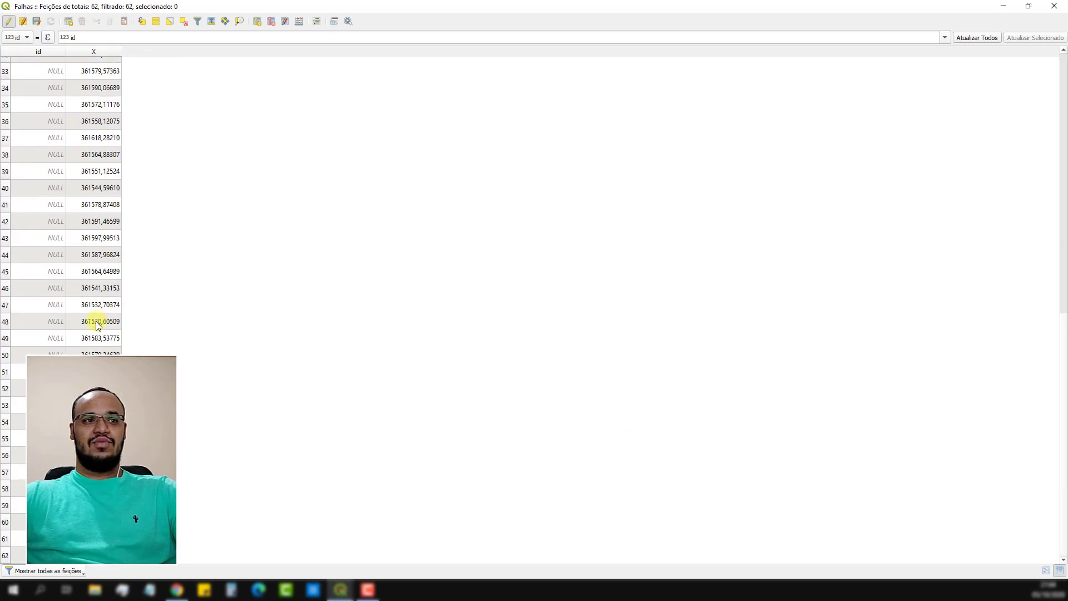
{"action": "scroll", "coordinate": [95, 322], "scroll_direction": "up", "scroll_amount": 10}
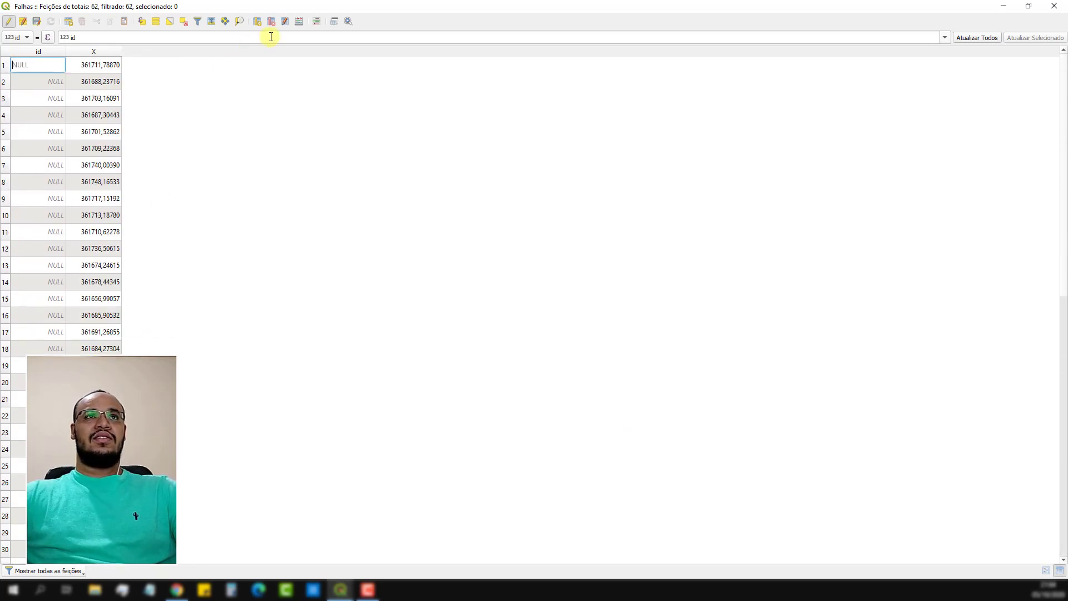
Set up another new field named Y in the field calculator as a decimal number (real) with precision 5.
{"action": "left_click", "coordinate": [298, 24]}
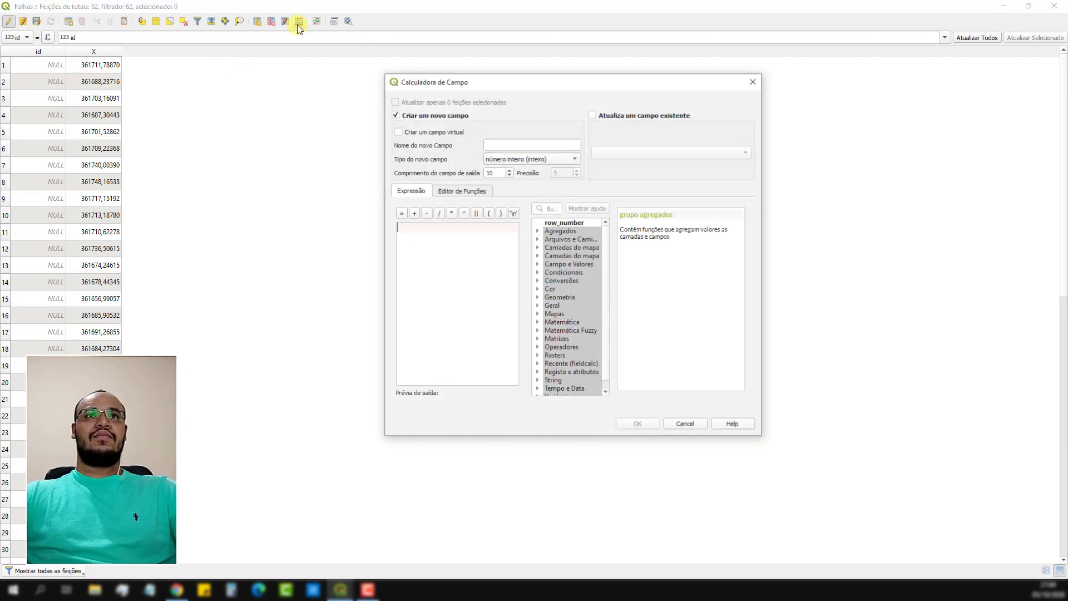
{"action": "type", "text": "Y"}
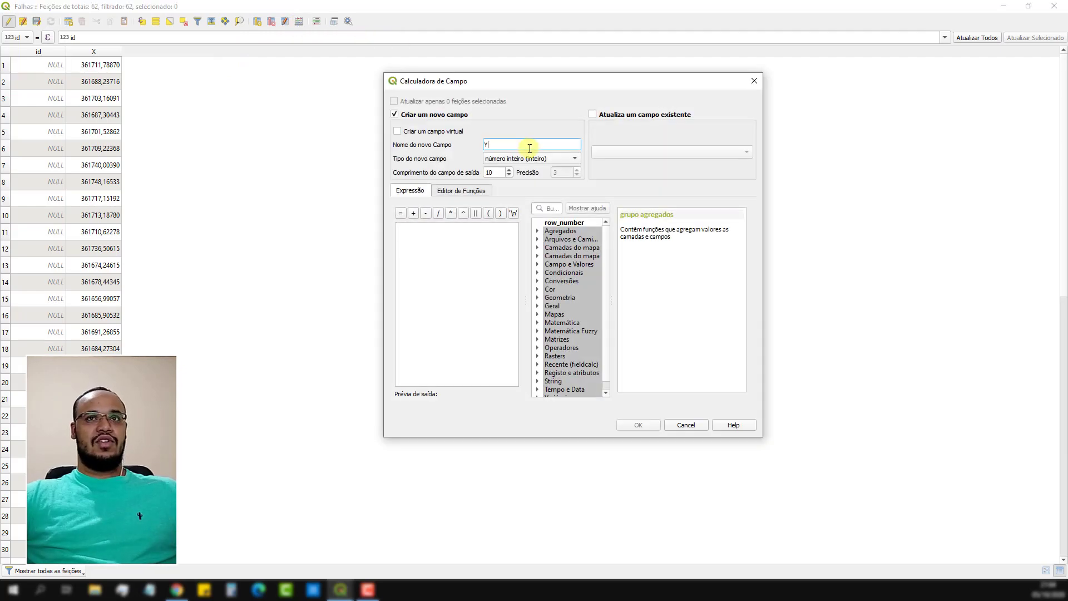
{"action": "left_click", "coordinate": [560, 160]}
{"action": "left_click", "coordinate": [550, 180]}
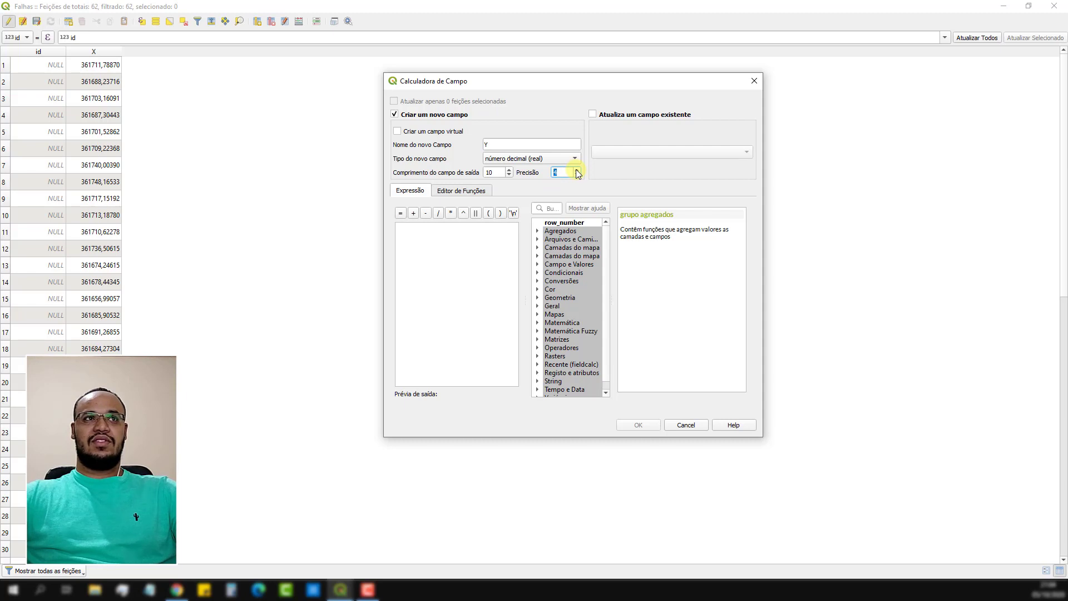
{"action": "left_click", "coordinate": [577, 170]}
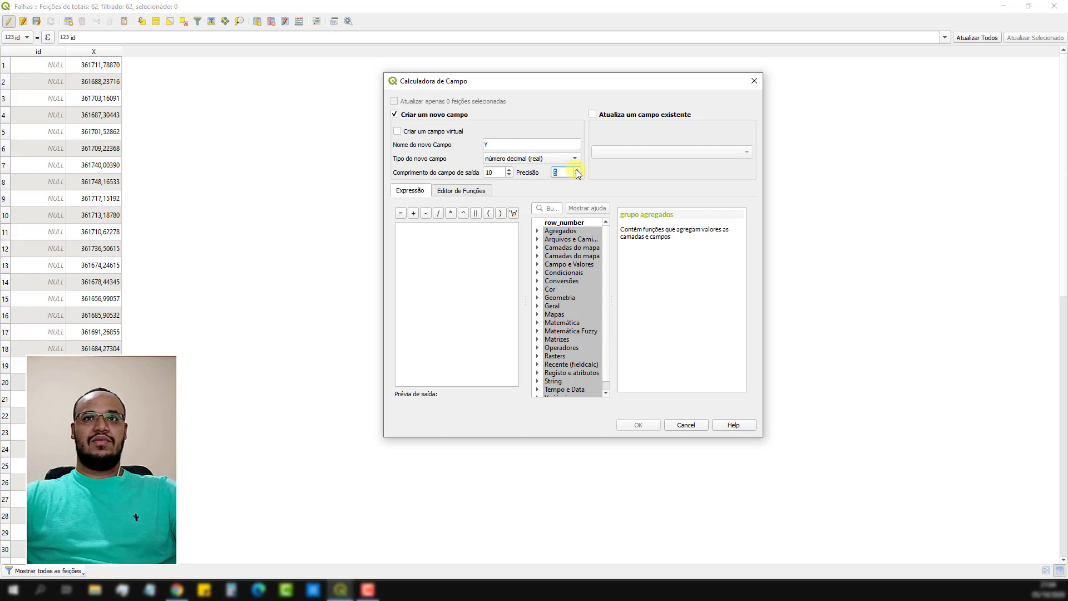
Use the $y geometry function as the expression, create the Y field, and check its coordinates through the table.
{"action": "left_click", "coordinate": [538, 300]}
{"action": "scroll", "coordinate": [568, 346], "scroll_direction": "down", "scroll_amount": 20}
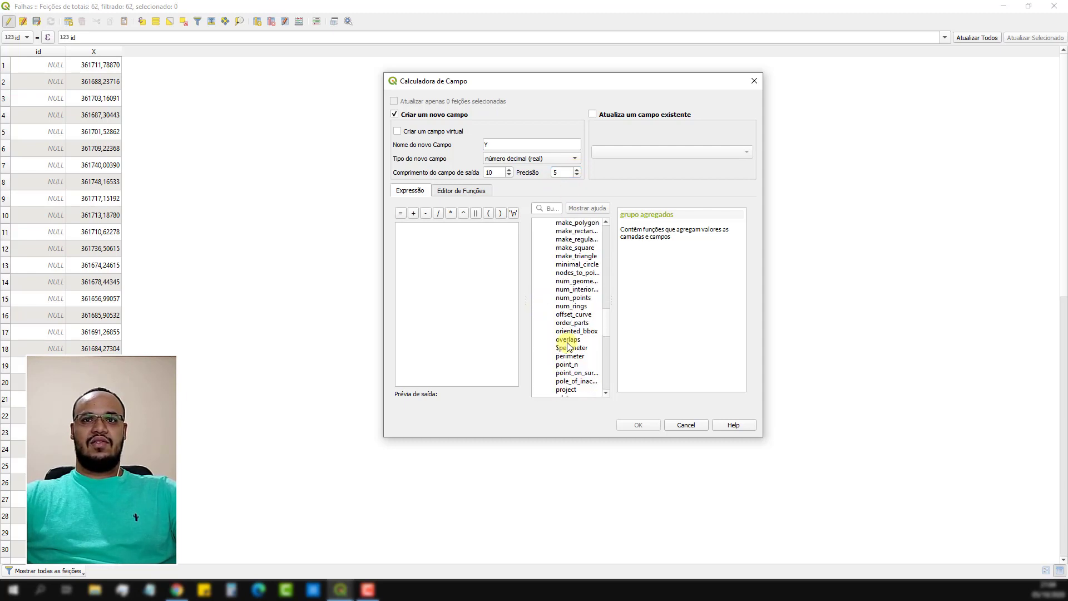
{"action": "scroll", "coordinate": [569, 346], "scroll_direction": "down", "scroll_amount": 15}
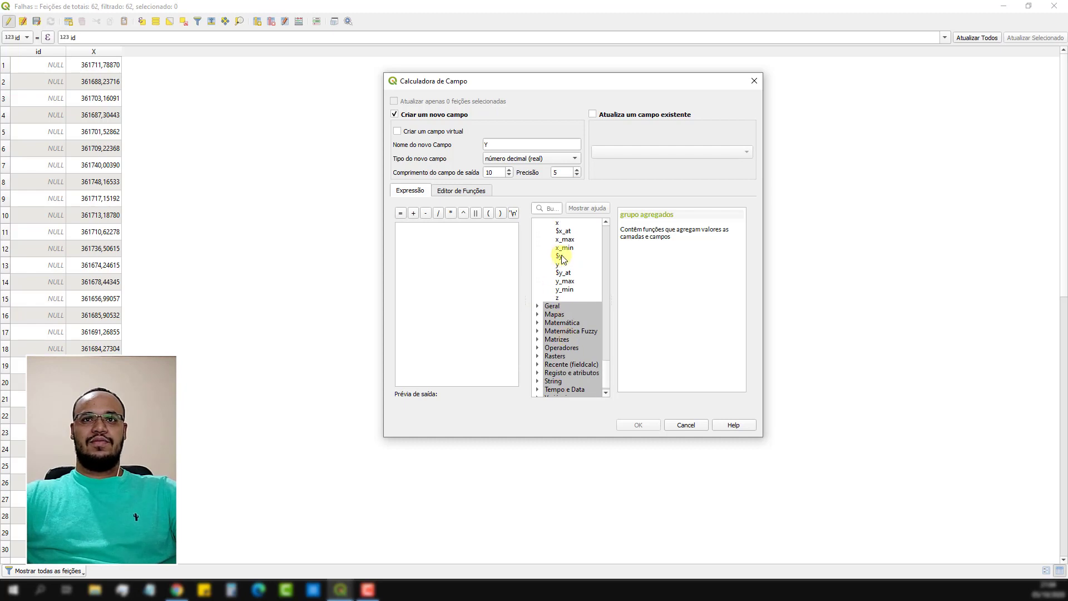
{"action": "double_click", "coordinate": [560, 256]}
{"action": "left_click", "coordinate": [640, 426]}
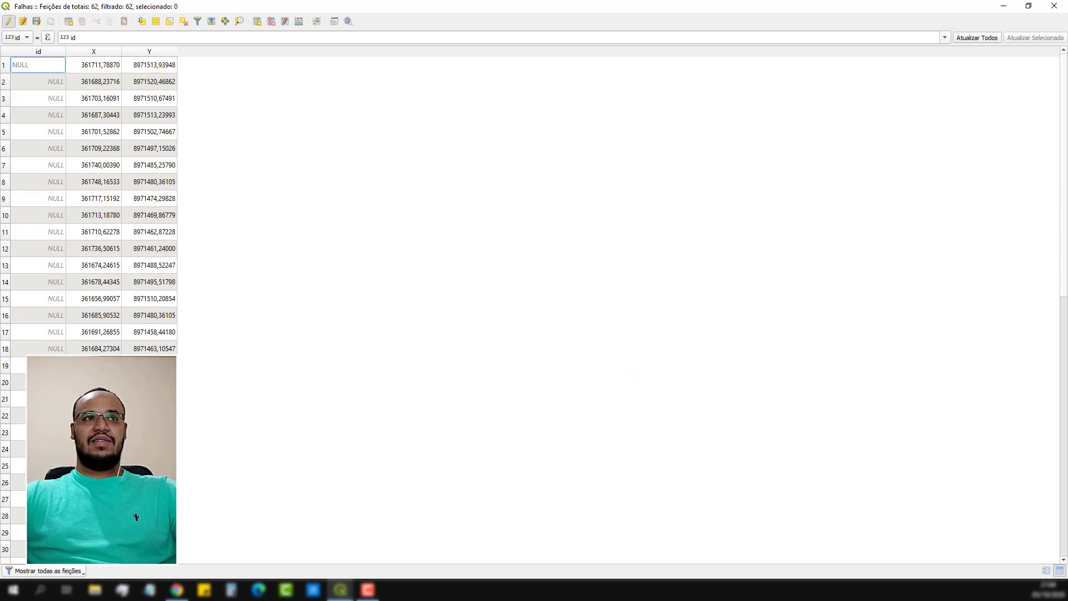
{"action": "scroll", "coordinate": [156, 161], "scroll_direction": "down", "scroll_amount": 11}
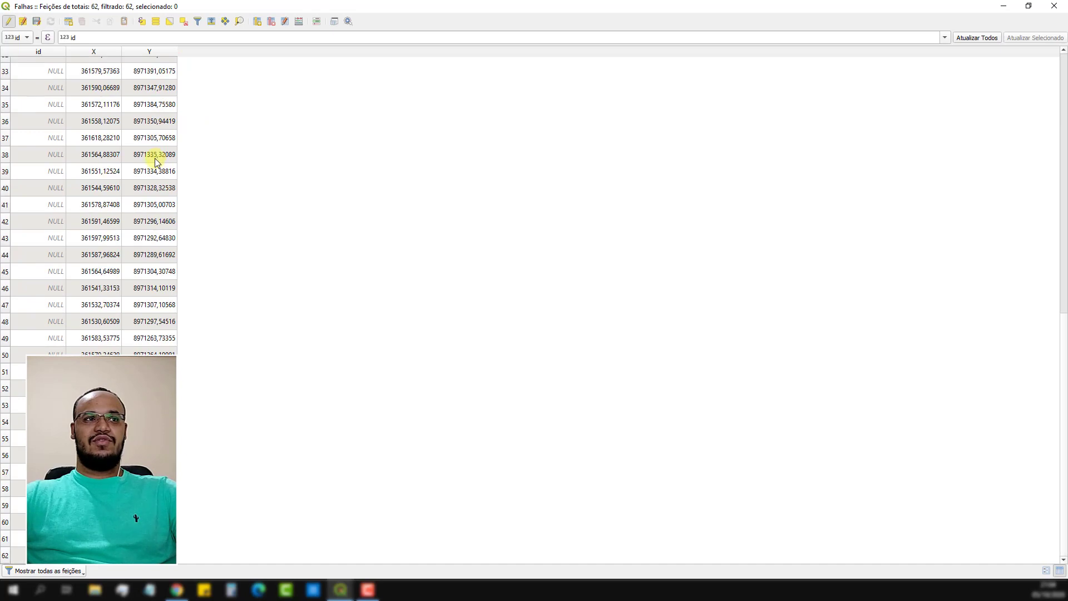
{"action": "scroll", "coordinate": [156, 162], "scroll_direction": "up", "scroll_amount": 11}
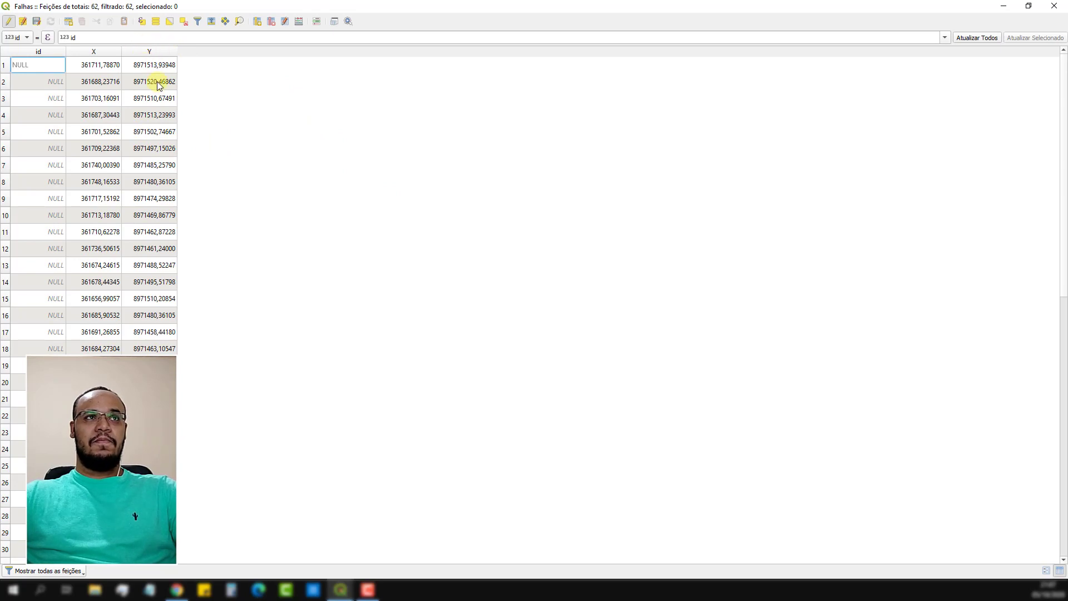
{"action": "left_click", "coordinate": [272, 24]}
{"action": "left_click", "coordinate": [684, 318]}
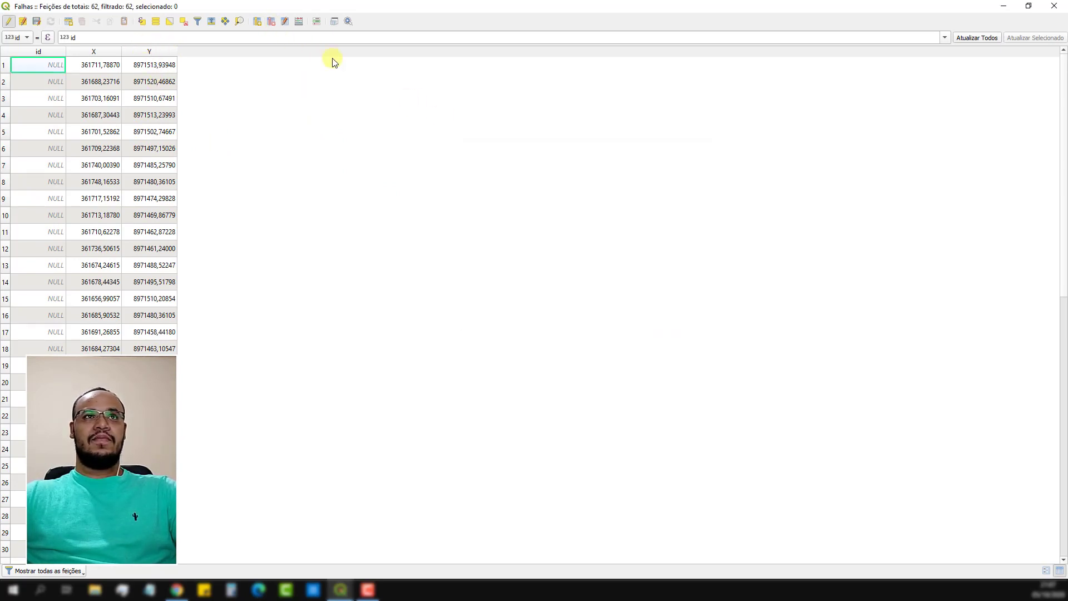
{"action": "left_click", "coordinate": [299, 22]}
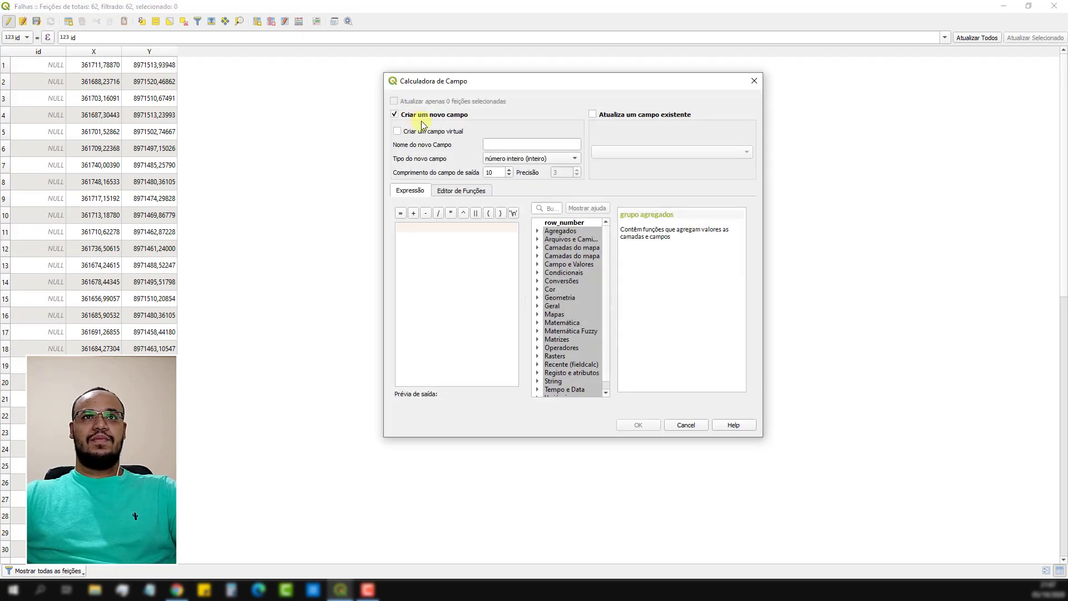
{"action": "left_click", "coordinate": [495, 142]}
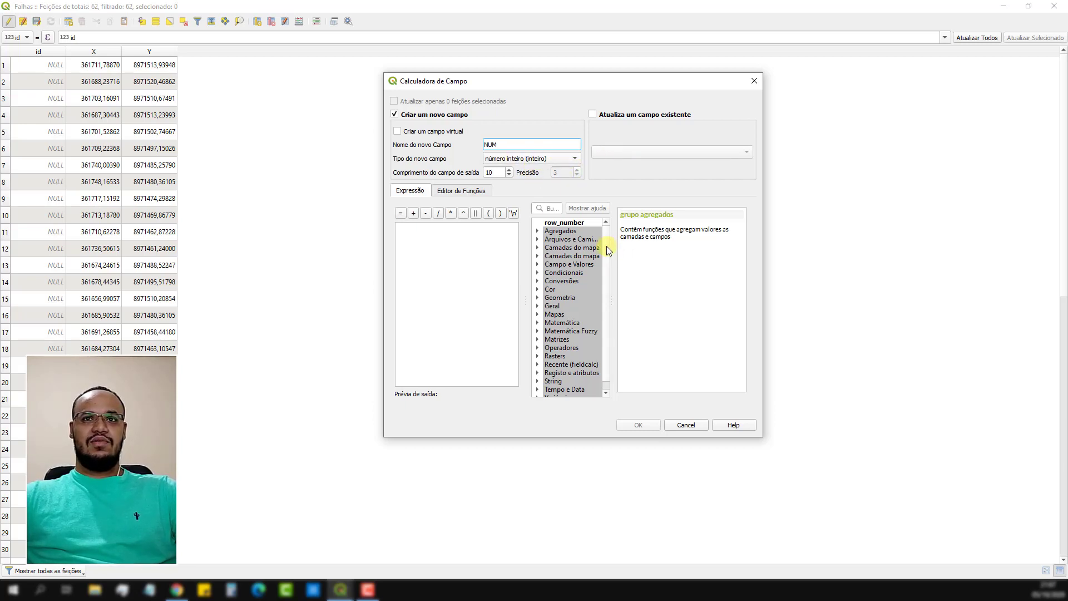
{"action": "left_click_drag", "start_coordinate": [606, 246], "coordinate": [606, 256]}
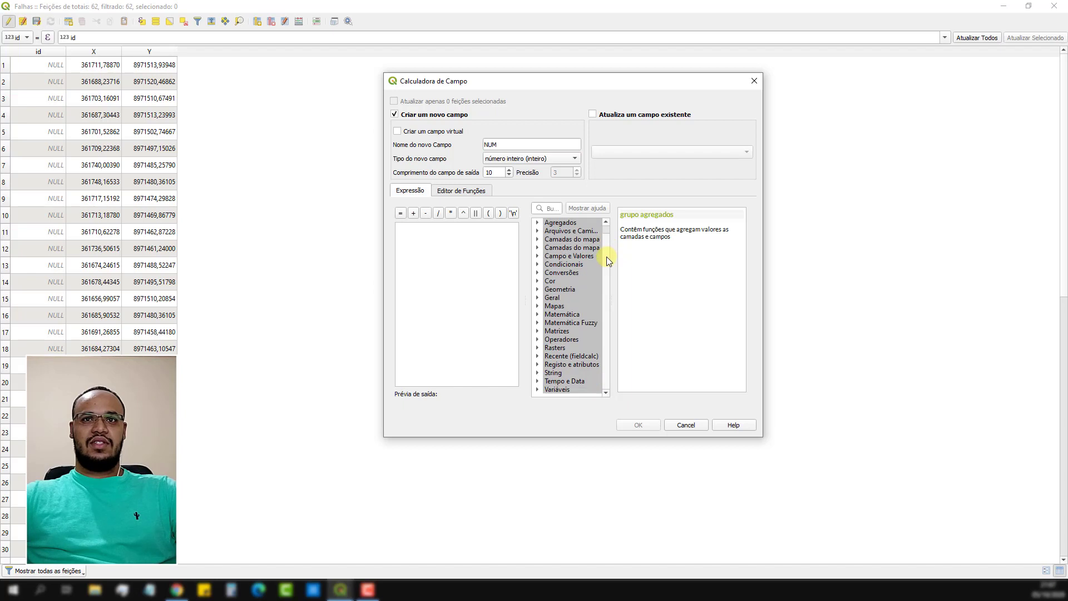
{"action": "left_click", "coordinate": [542, 356]}
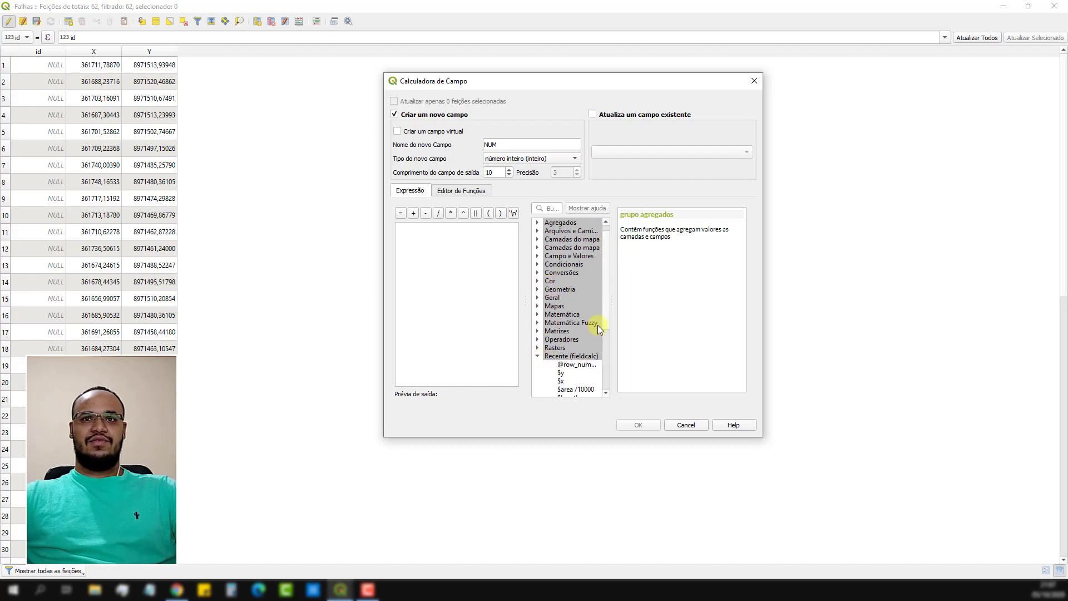
{"action": "left_click", "coordinate": [574, 365]}
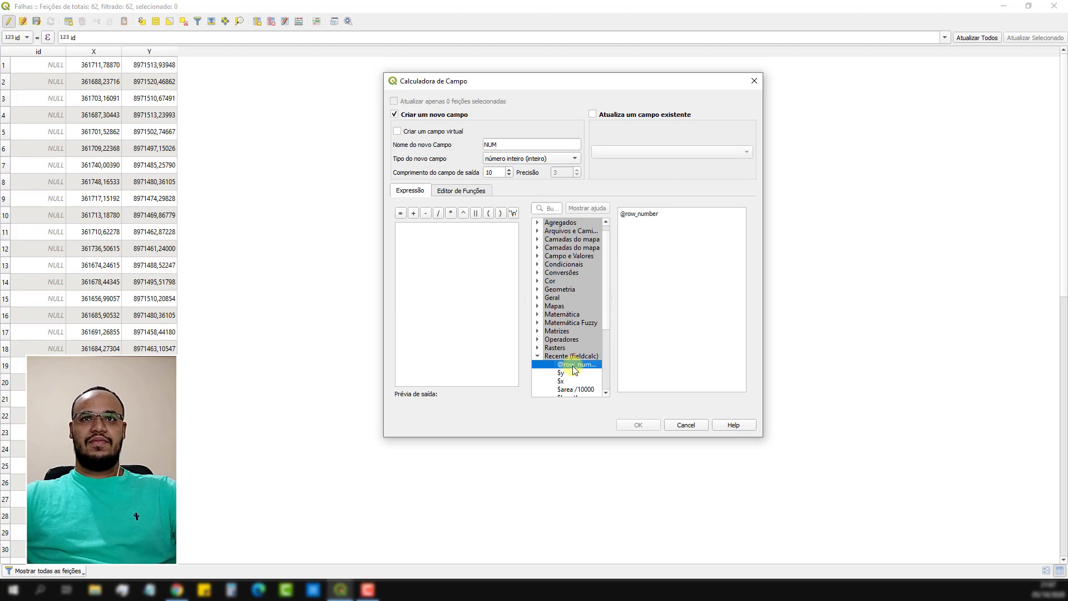
{"action": "double_click", "coordinate": [573, 365]}
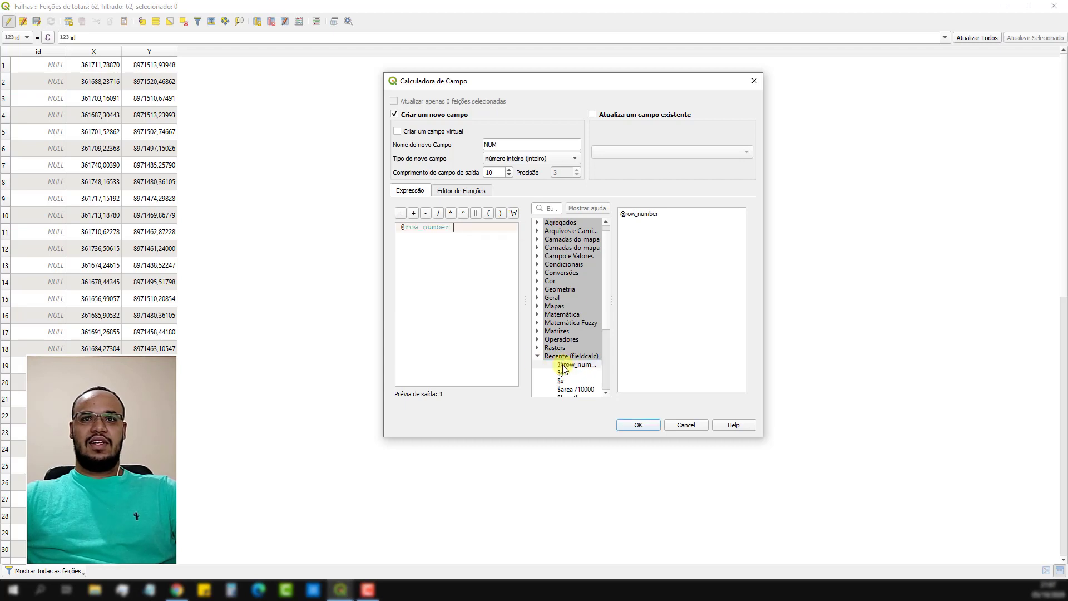
Search the function list for ROW, create the NUM field, and check its numbering through the table.
{"action": "left_click", "coordinate": [551, 209]}
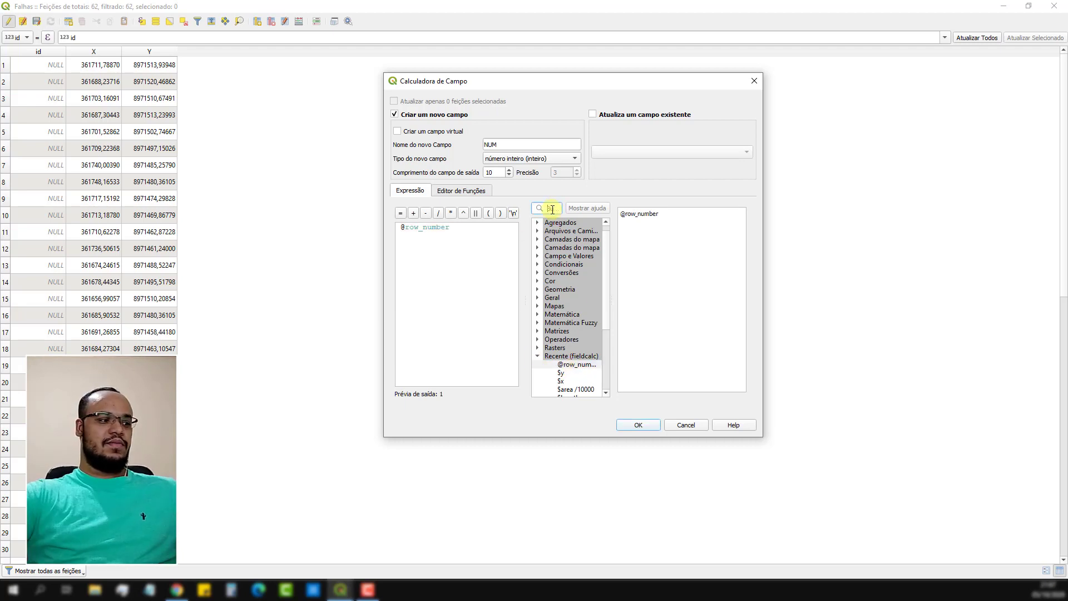
{"action": "type", "text": "ROW"}
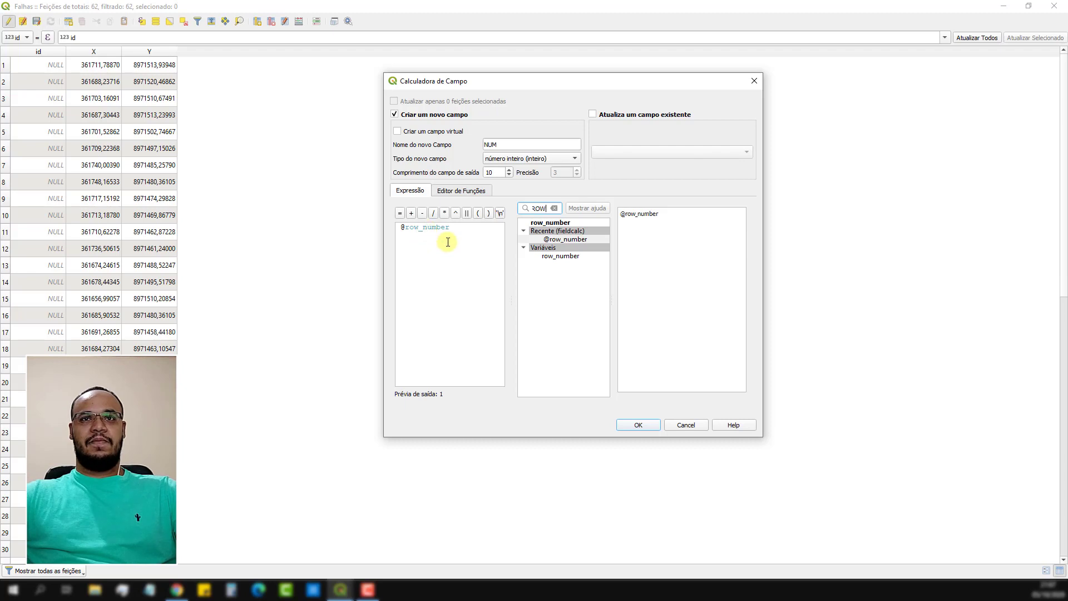
{"action": "left_click", "coordinate": [655, 428]}
{"action": "scroll", "coordinate": [228, 66], "scroll_direction": "down", "scroll_amount": 1}
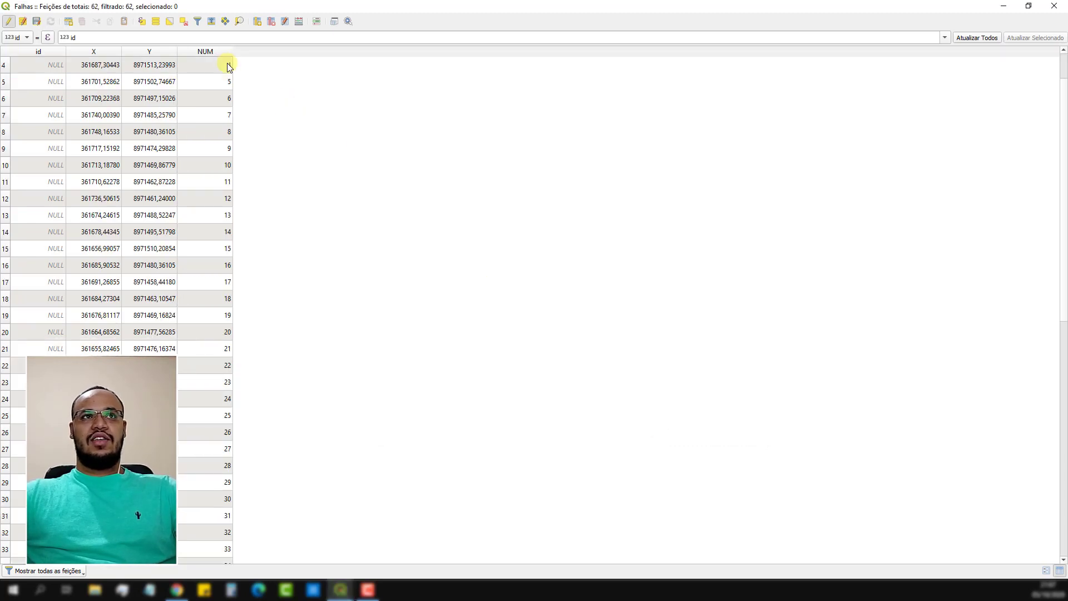
{"action": "scroll", "coordinate": [228, 67], "scroll_direction": "down", "scroll_amount": 10}
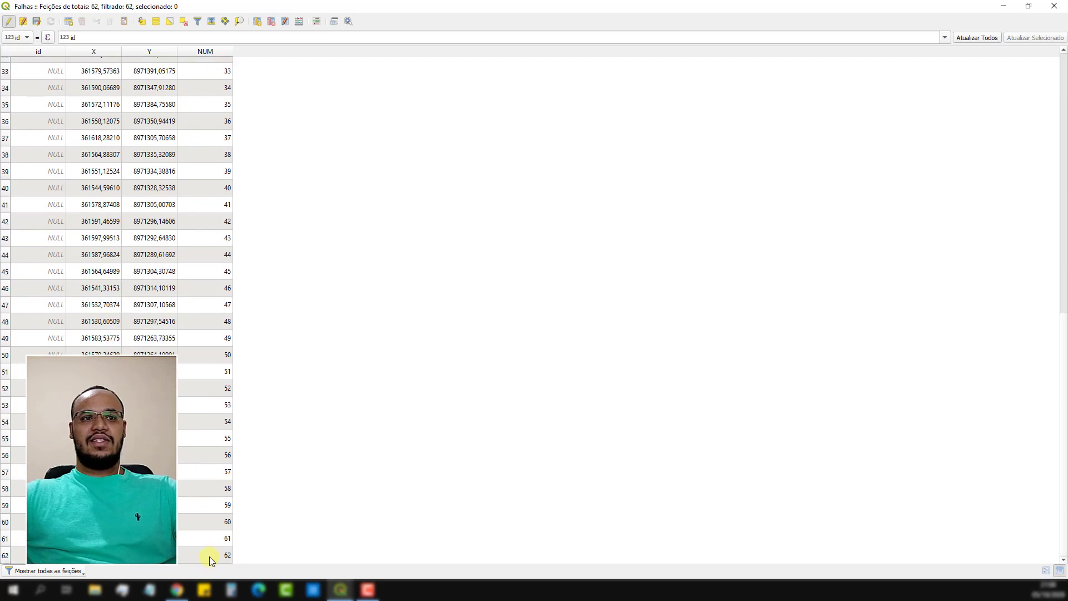
{"action": "scroll", "coordinate": [237, 360], "scroll_direction": "up", "scroll_amount": 11}
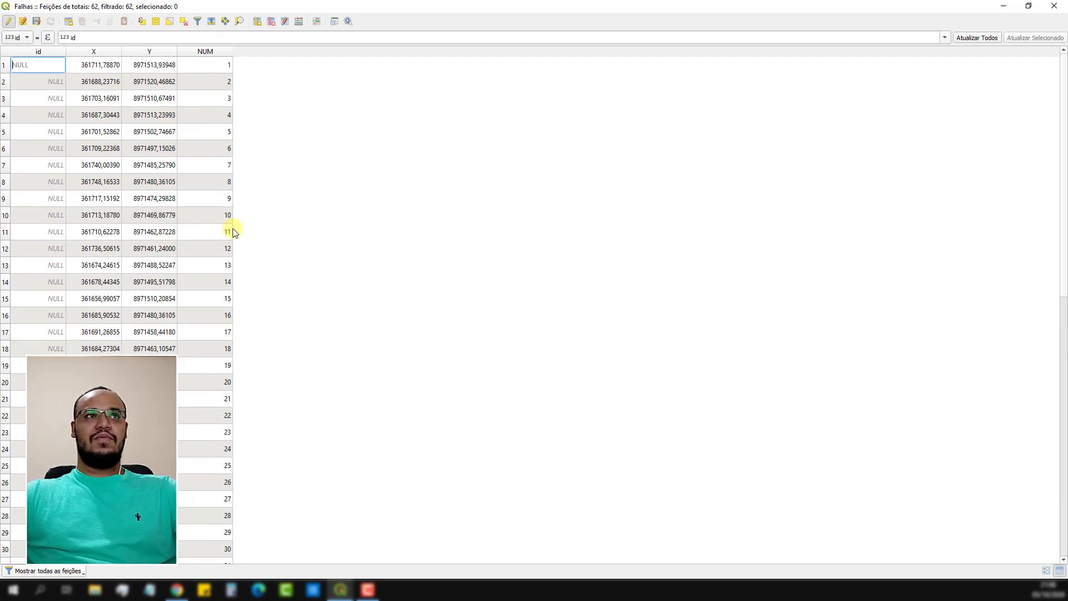
Delete the id field from the Falhas attribute table.
{"action": "left_click", "coordinate": [272, 24]}
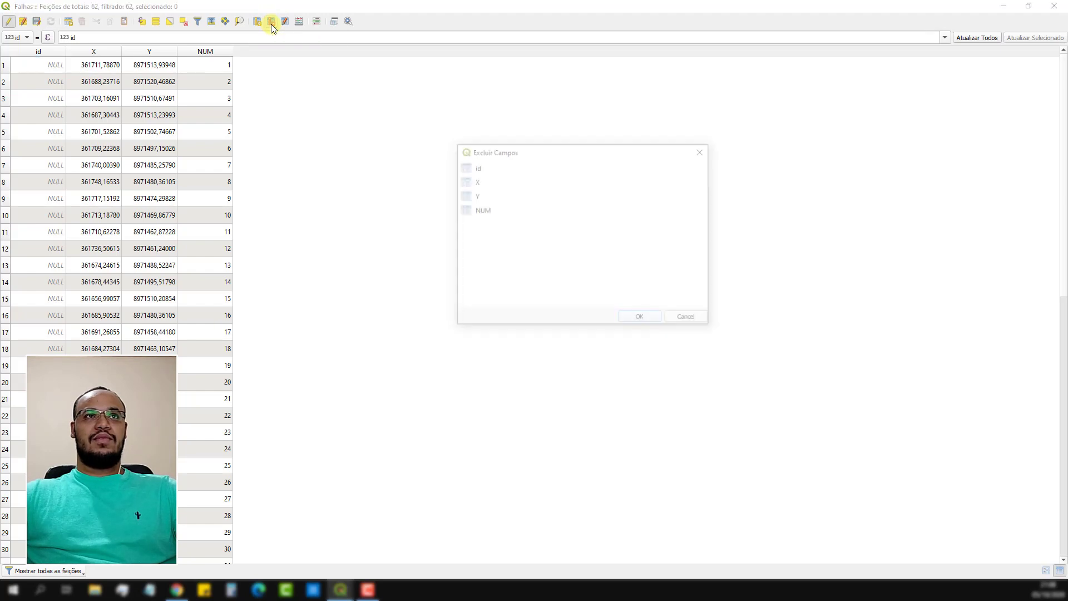
{"action": "left_click", "coordinate": [477, 167]}
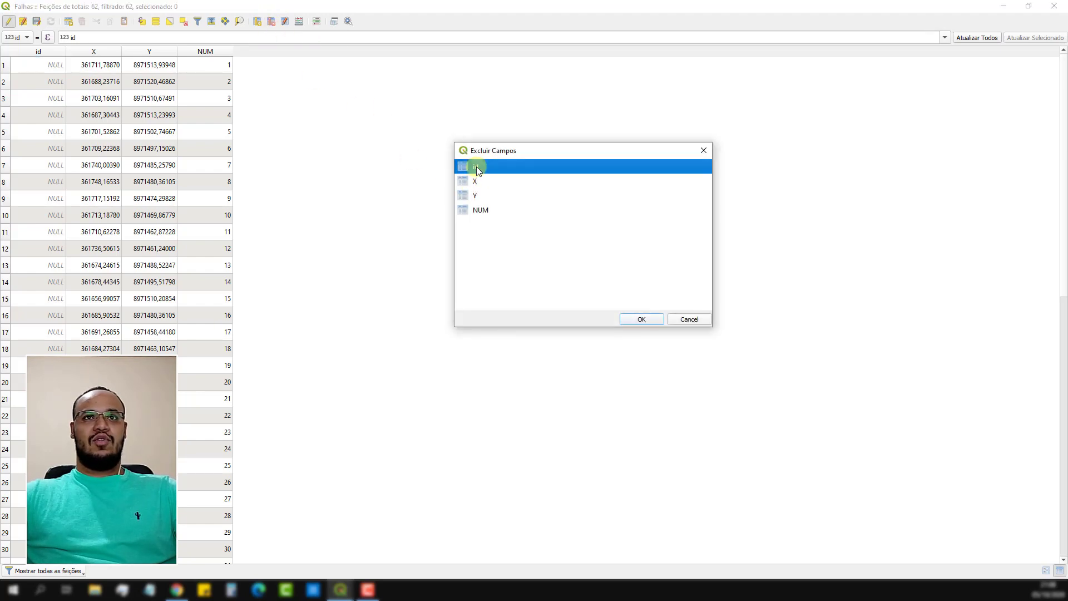
{"action": "left_click", "coordinate": [640, 320]}
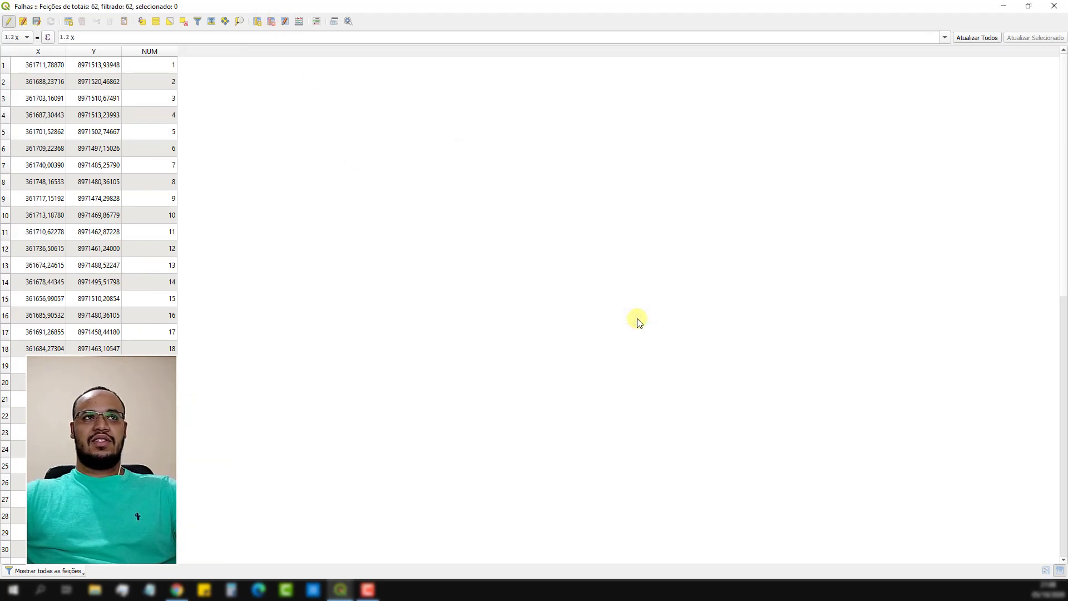
Reorganize the table columns so that NUM comes before X and Y.
{"action": "left_click", "coordinate": [285, 22]}
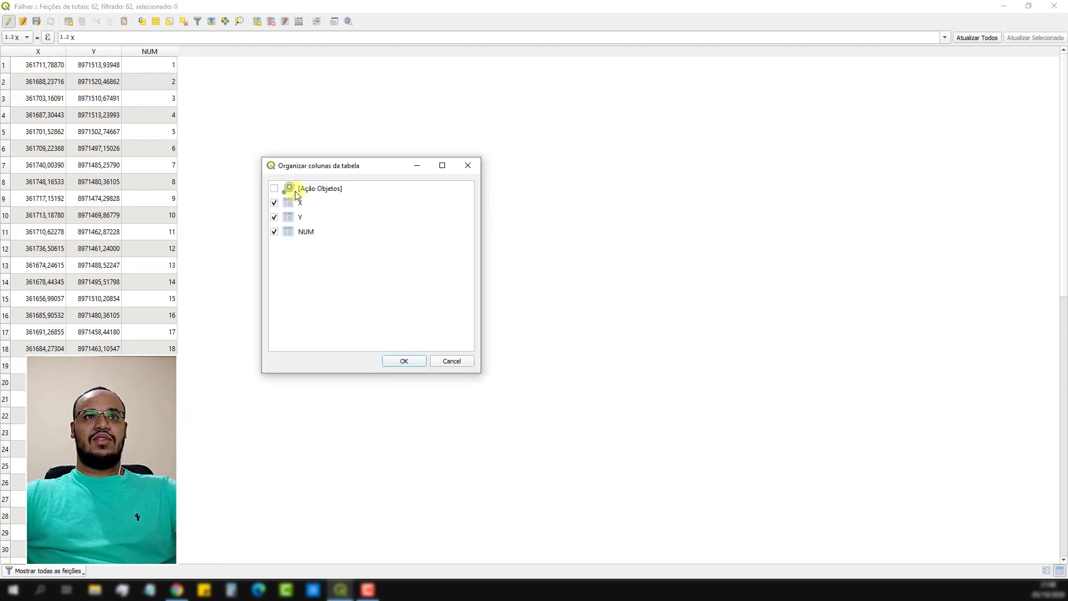
{"action": "left_click_drag", "start_coordinate": [304, 234], "coordinate": [306, 202]}
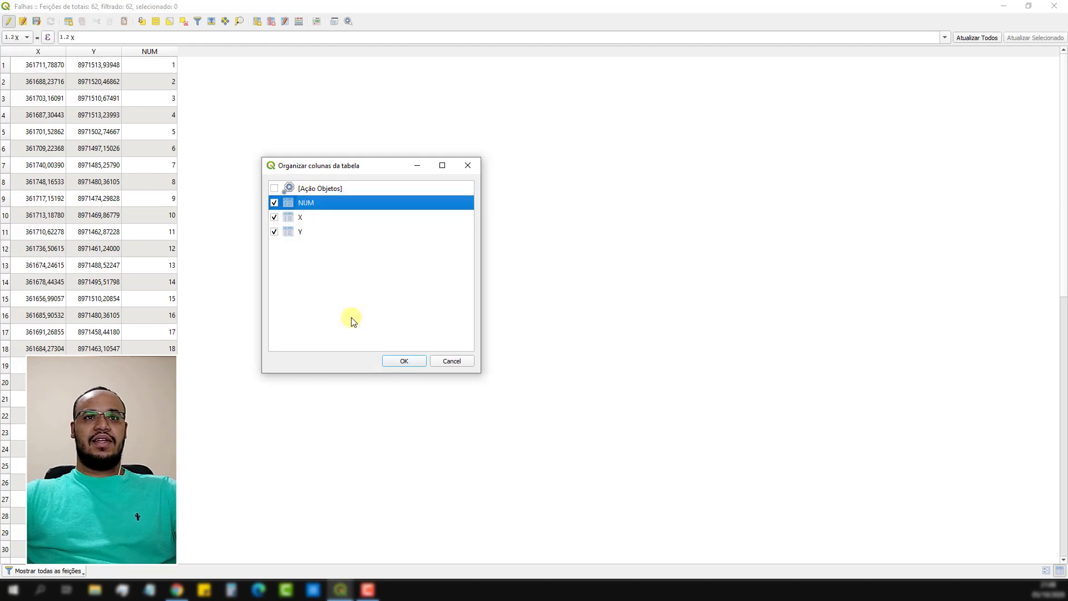
{"action": "left_click", "coordinate": [405, 361]}
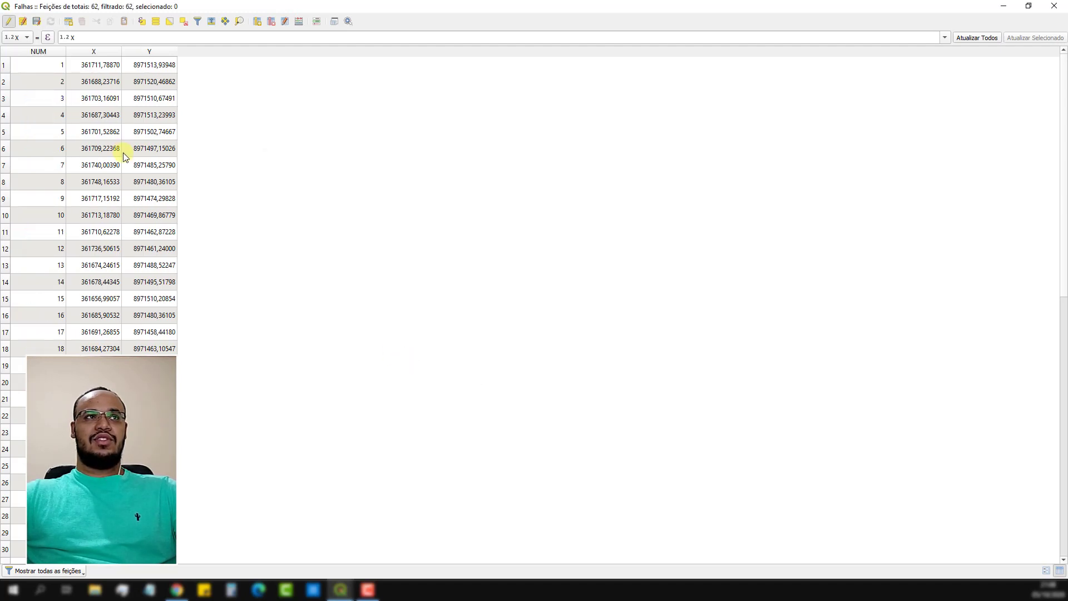
Save the Falhas edits, end the layer's editing session, and close its attribute table.
{"action": "mouse_move", "coordinate": [1062, 111]}
{"action": "left_mouse_down"}
{"action": "mouse_move", "coordinate": [1064, 362]}
{"action": "mouse_move", "coordinate": [1064, 100]}
{"action": "left_mouse_up"}
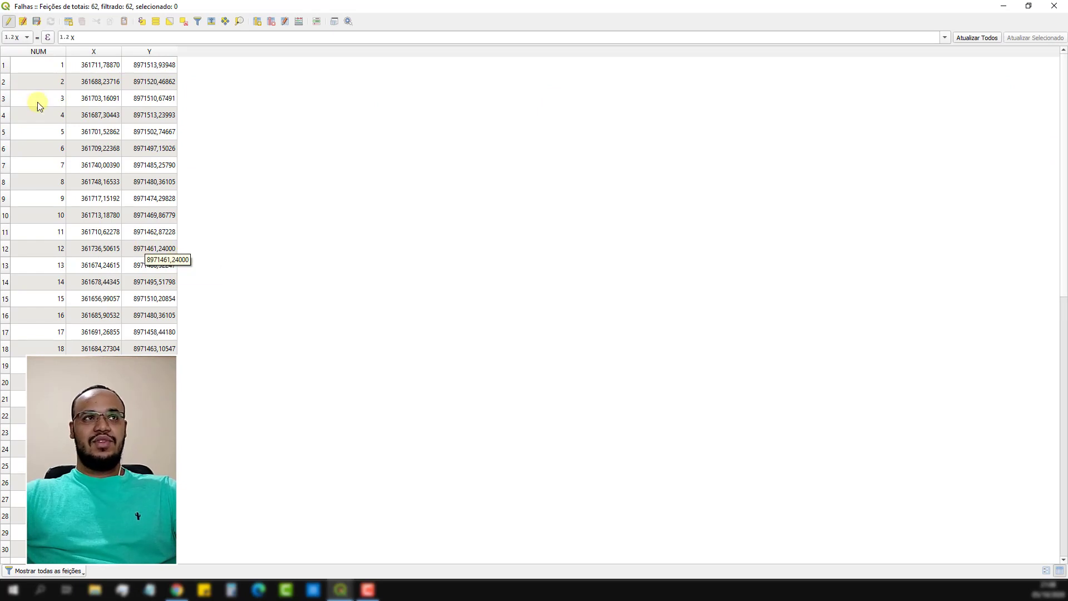
{"action": "left_click", "coordinate": [8, 22]}
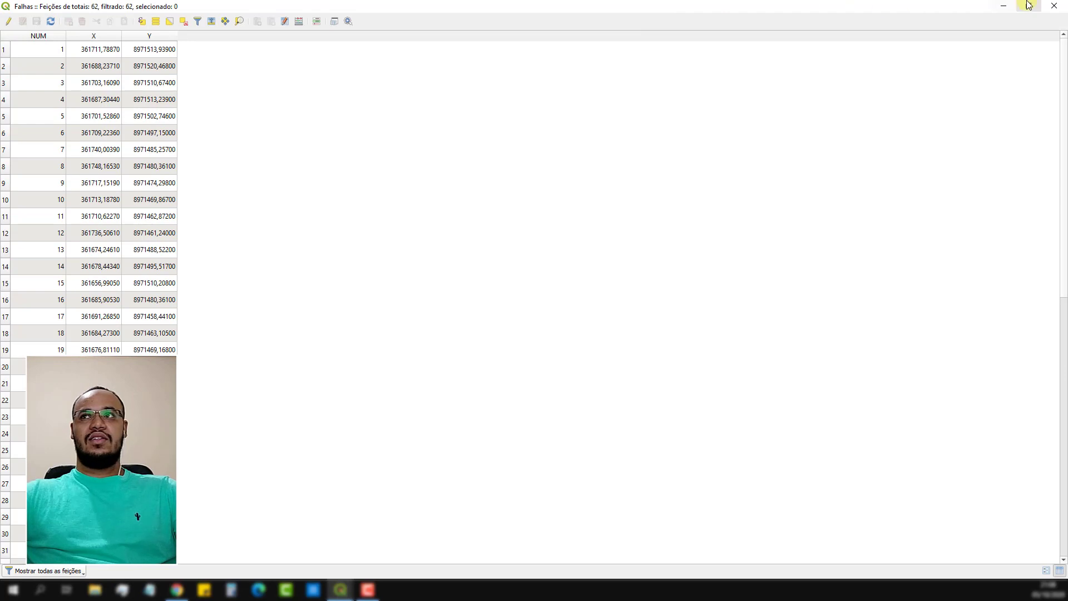
{"action": "left_click", "coordinate": [1046, 11]}
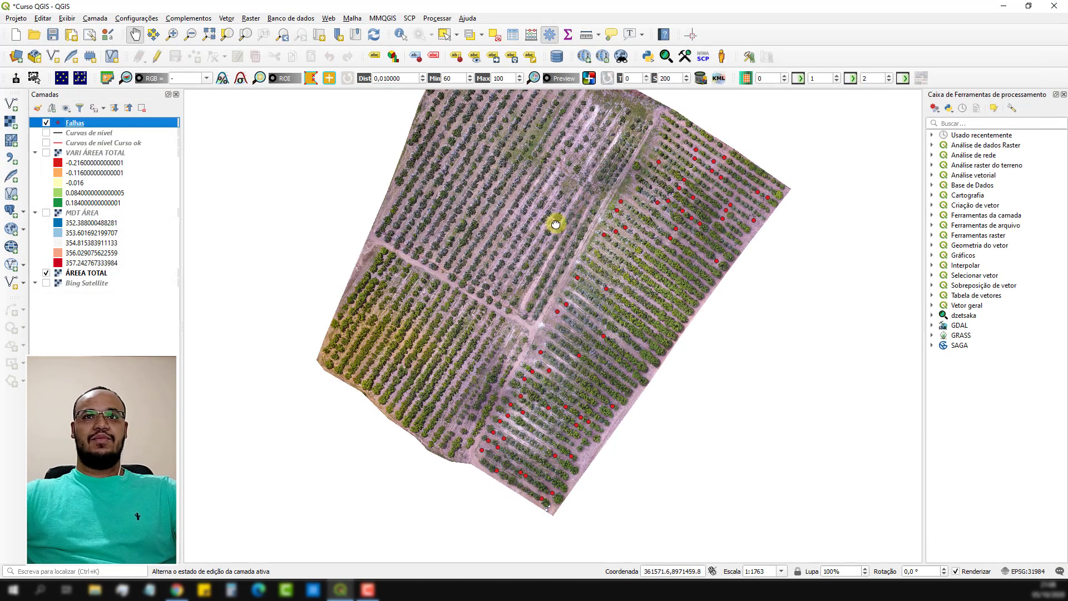
Open the existing print layout named Curso from the layout manager.
{"action": "left_click_drag", "start_coordinate": [553, 222], "coordinate": [529, 255]}
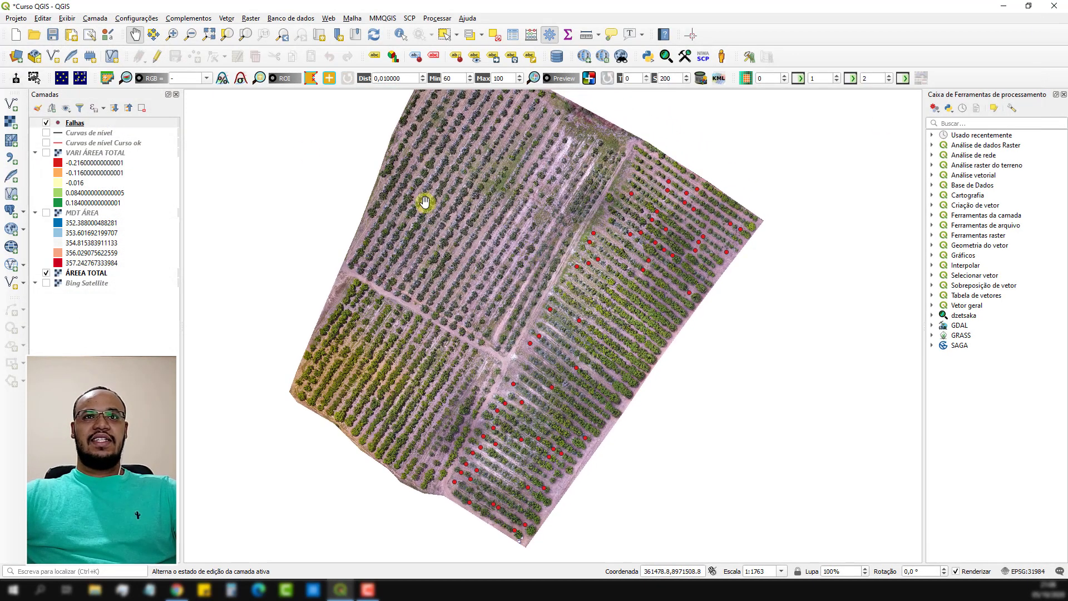
{"action": "left_click_drag", "start_coordinate": [445, 161], "coordinate": [440, 188]}
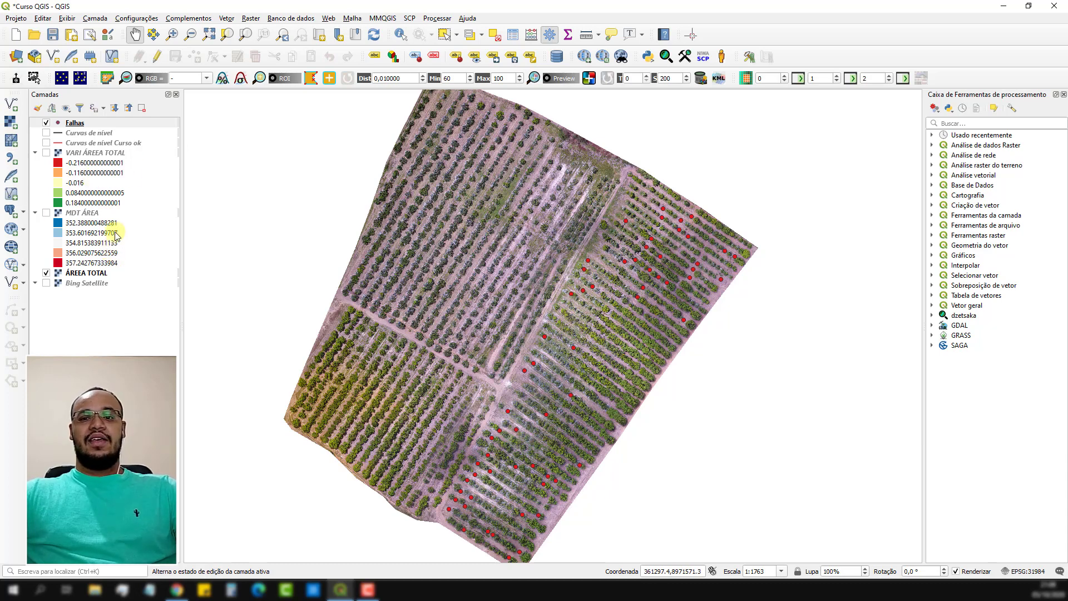
{"action": "left_click", "coordinate": [90, 35]}
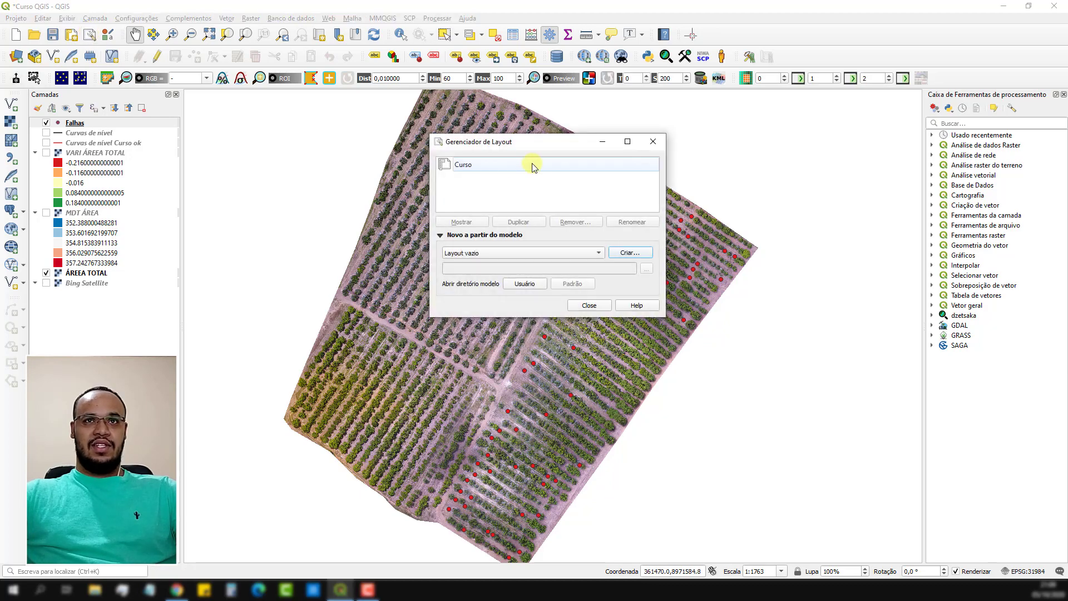
{"action": "left_click", "coordinate": [506, 165]}
{"action": "double_click", "coordinate": [507, 165]}
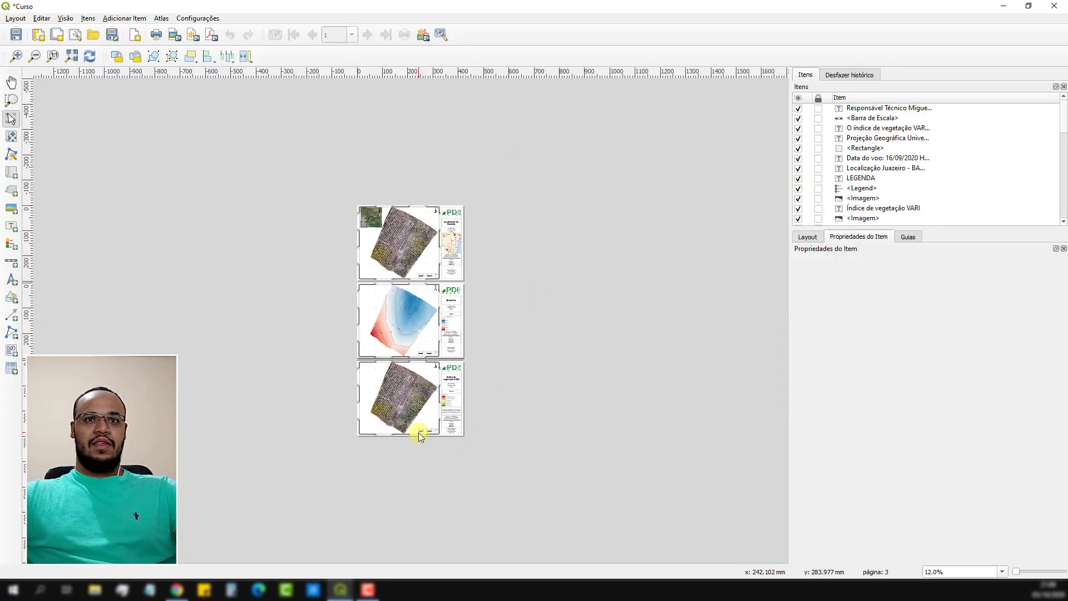
Add one A3 landscape page at the end of the layout.
{"action": "scroll", "coordinate": [419, 436], "scroll_direction": "up", "scroll_amount": 2}
{"action": "scroll", "coordinate": [787, 269], "scroll_direction": "down", "scroll_amount": 2}
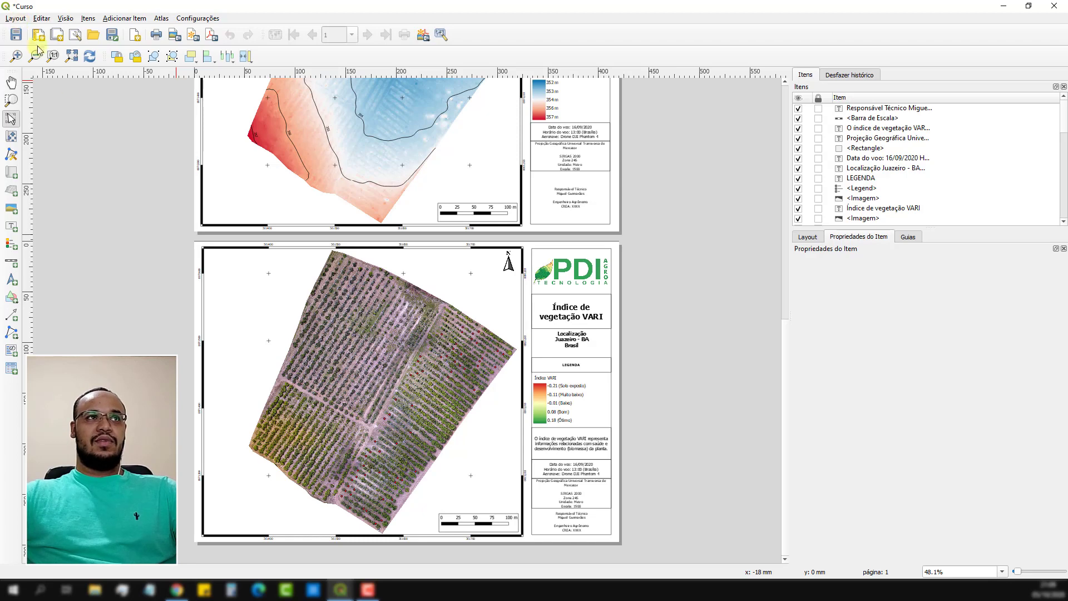
{"action": "left_click", "coordinate": [11, 20]}
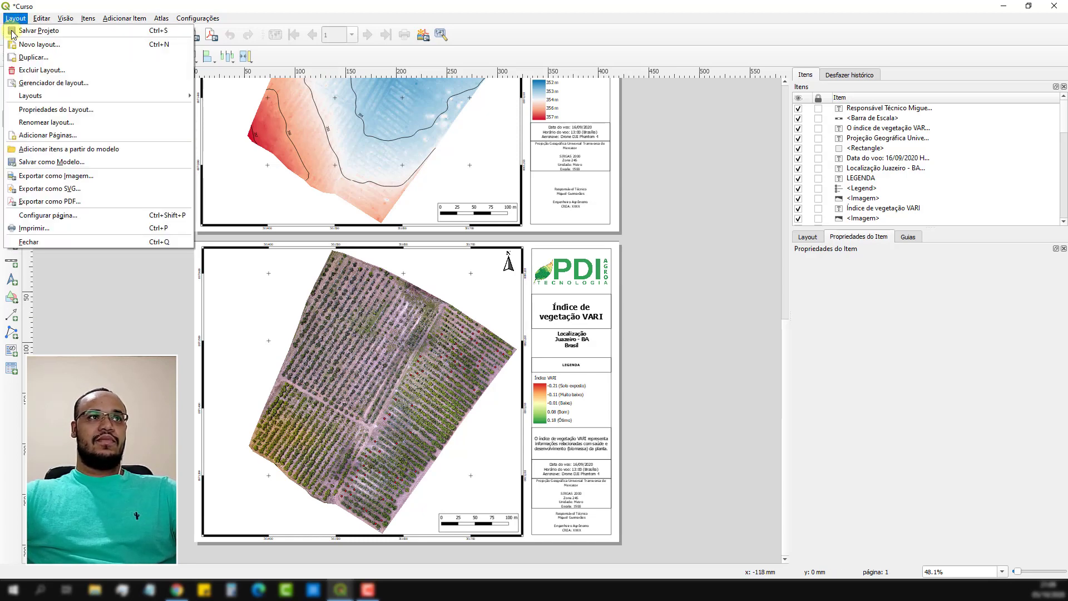
{"action": "left_click", "coordinate": [54, 140]}
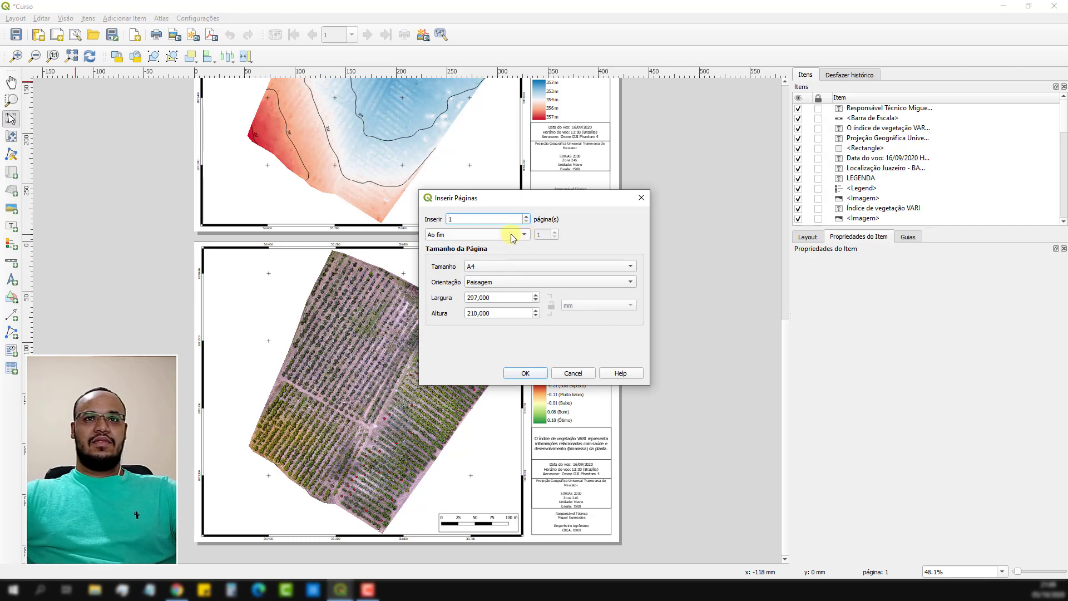
{"action": "left_click", "coordinate": [529, 267]}
{"action": "left_click", "coordinate": [500, 262]}
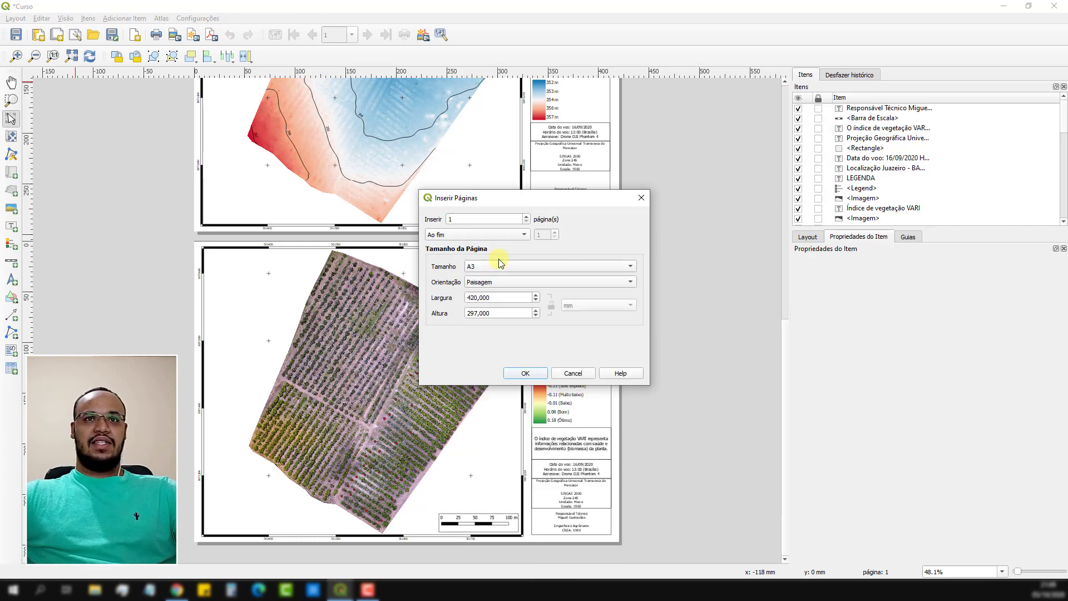
{"action": "left_click", "coordinate": [522, 373]}
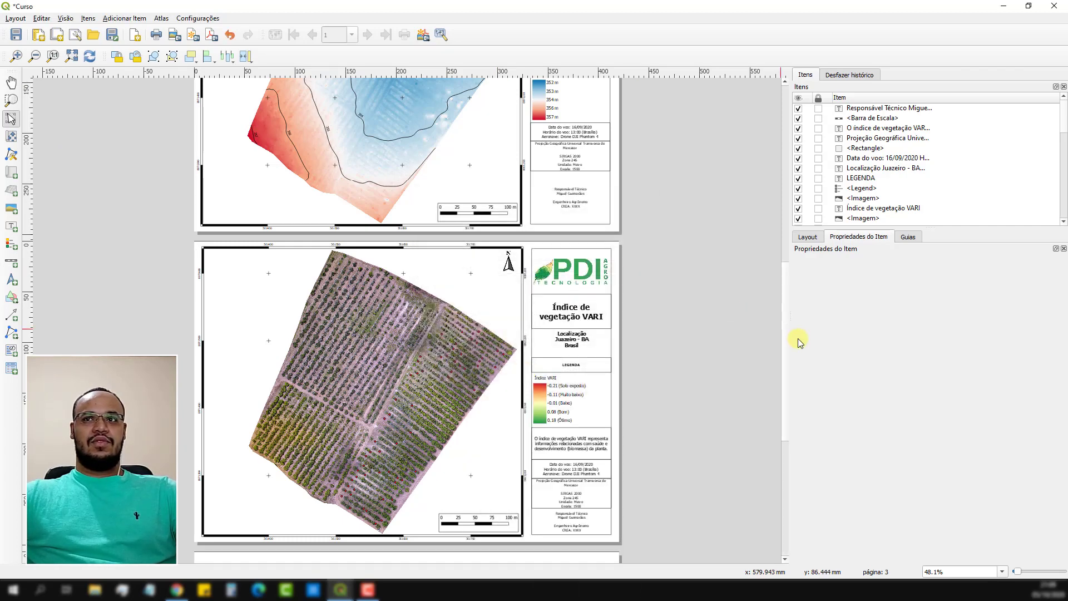
Copy all items of the VARI vegetation index page onto the new blank page and position them to fit its frame.
{"action": "scroll", "coordinate": [776, 370], "scroll_direction": "down", "scroll_amount": 3}
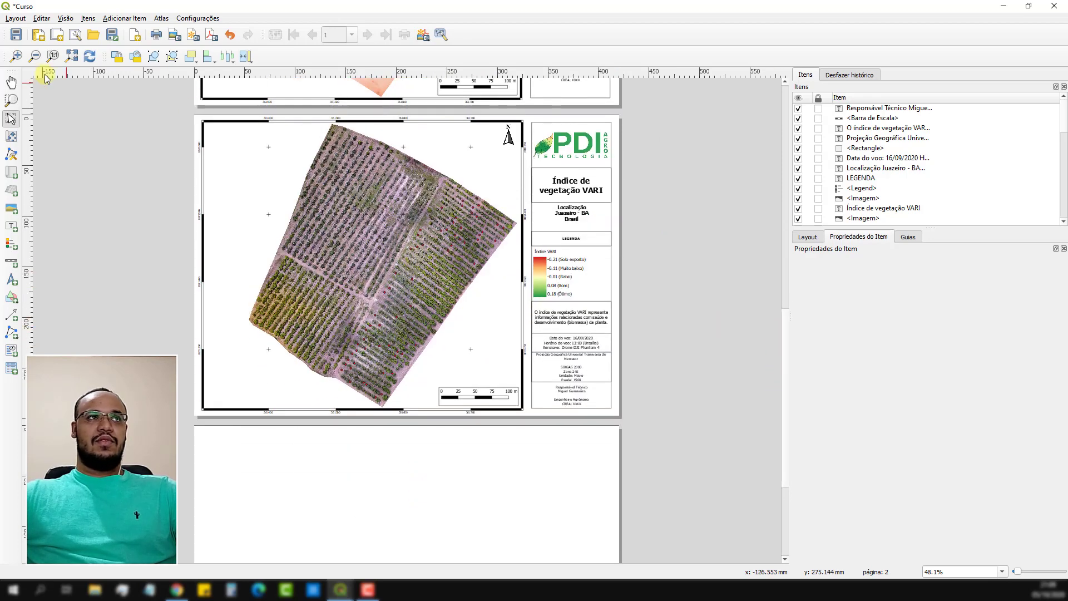
{"action": "left_click", "coordinate": [16, 18]}
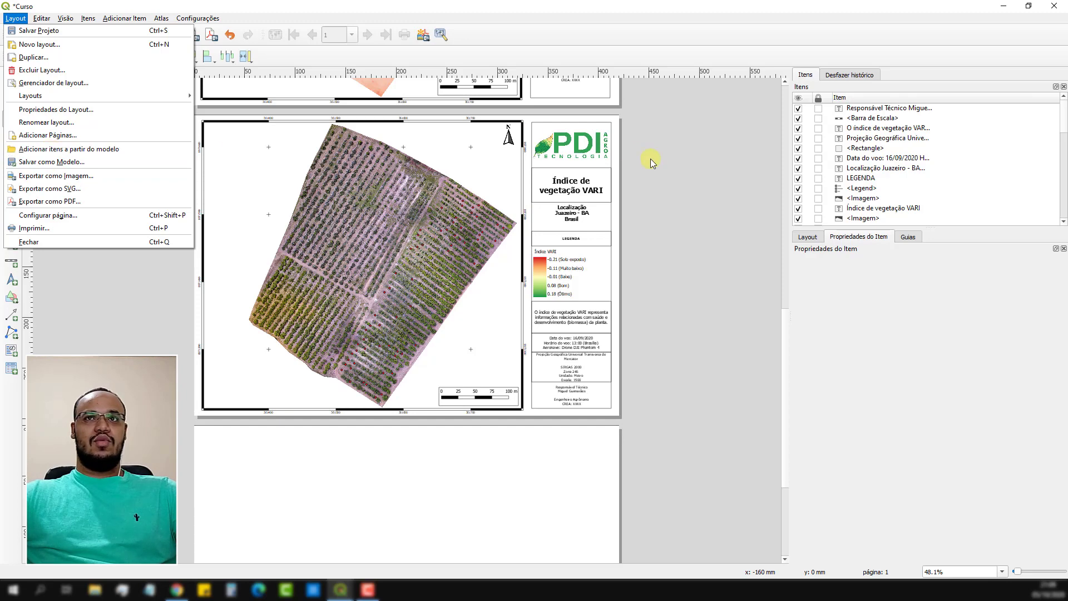
{"action": "left_click", "coordinate": [656, 117]}
{"action": "left_click_drag", "start_coordinate": [655, 114], "coordinate": [130, 421]}
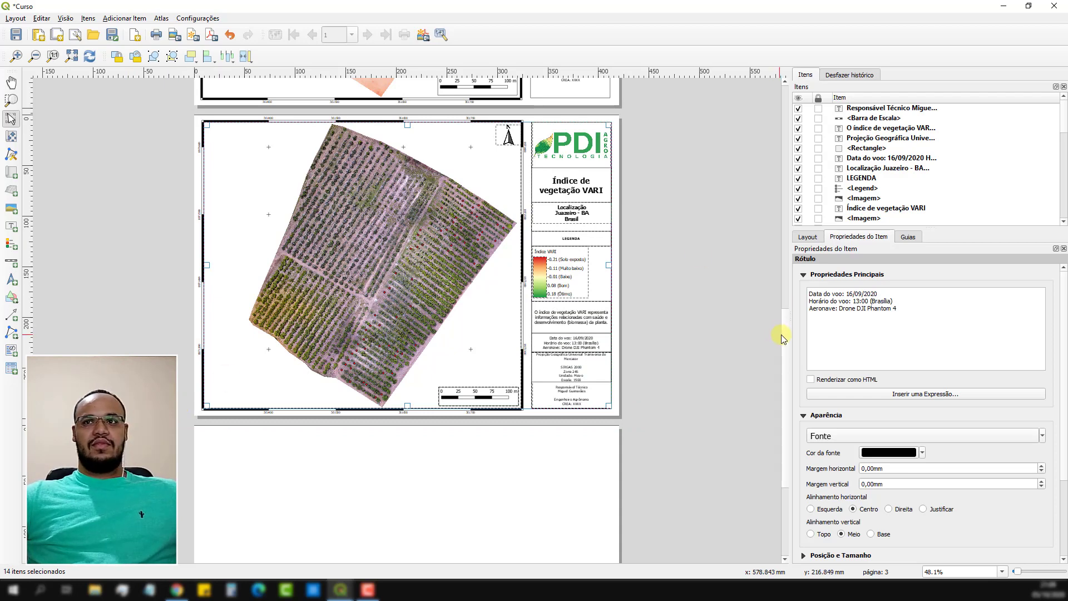
{"action": "scroll", "coordinate": [782, 335], "scroll_direction": "down", "scroll_amount": 5}
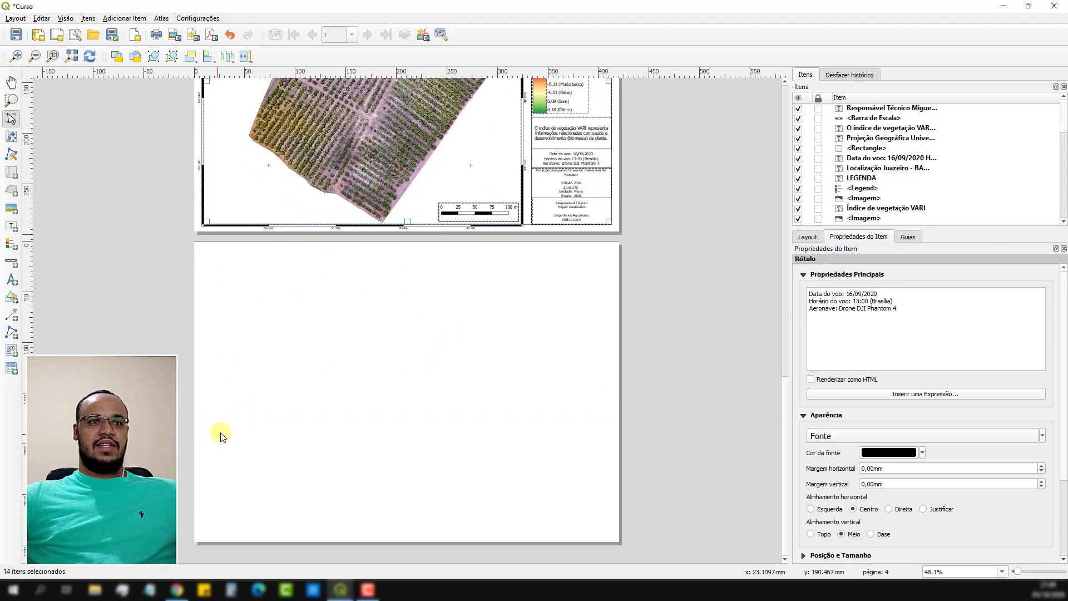
{"action": "key", "text": "ctrl+v"}
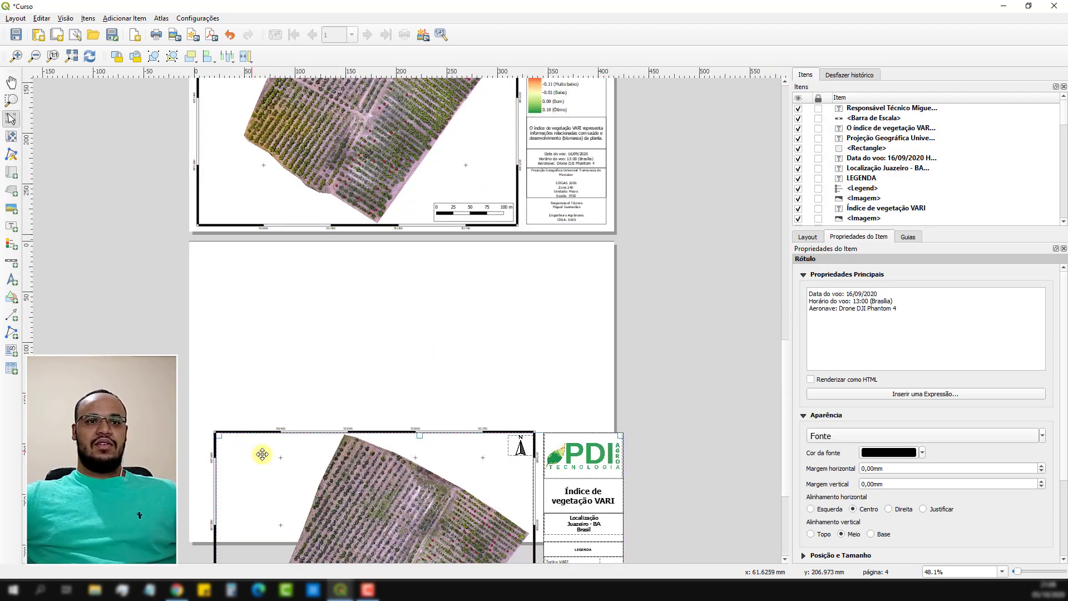
{"action": "left_click_drag", "start_coordinate": [409, 518], "coordinate": [393, 335]}
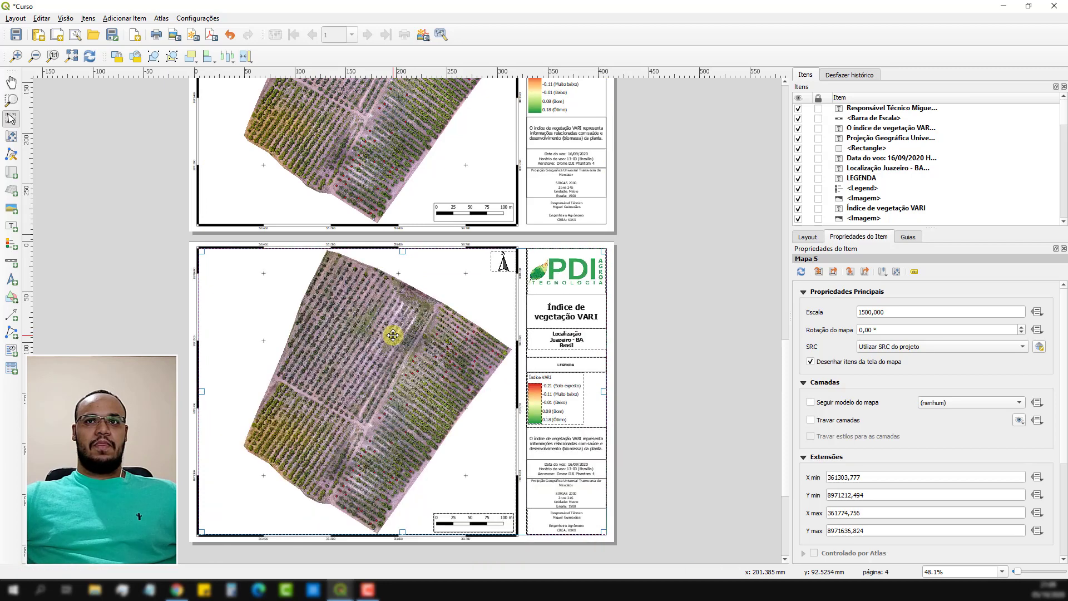
Switch to the main QGIS project window, close the layout manager, hide the Falhas layer and show the VARI ÁREEA TOTAL layer.
{"action": "left_click", "coordinate": [674, 389]}
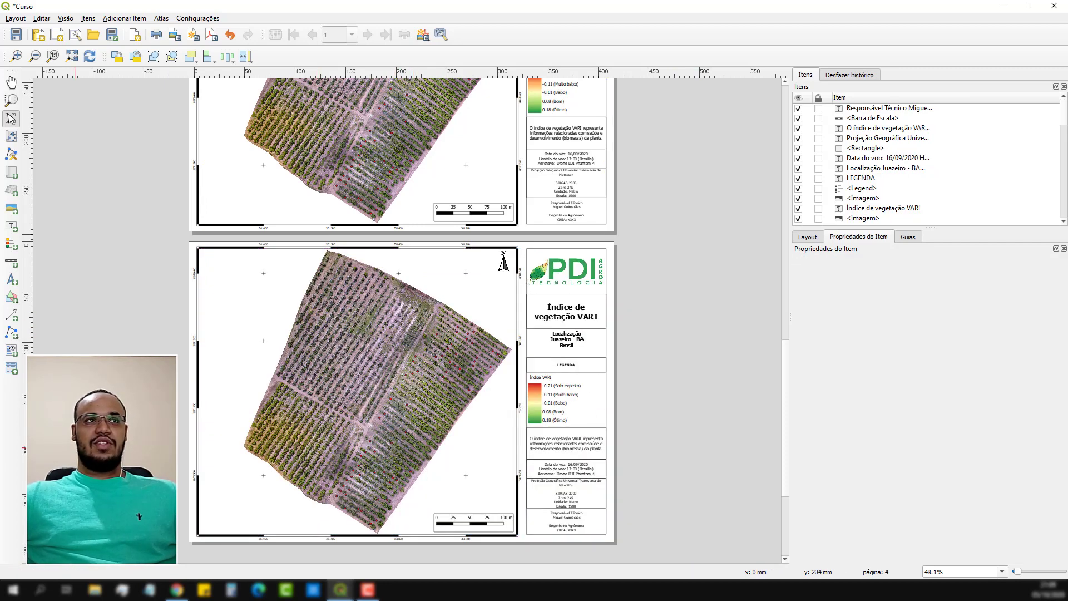
{"action": "scroll", "coordinate": [421, 401], "scroll_direction": "up", "scroll_amount": 2}
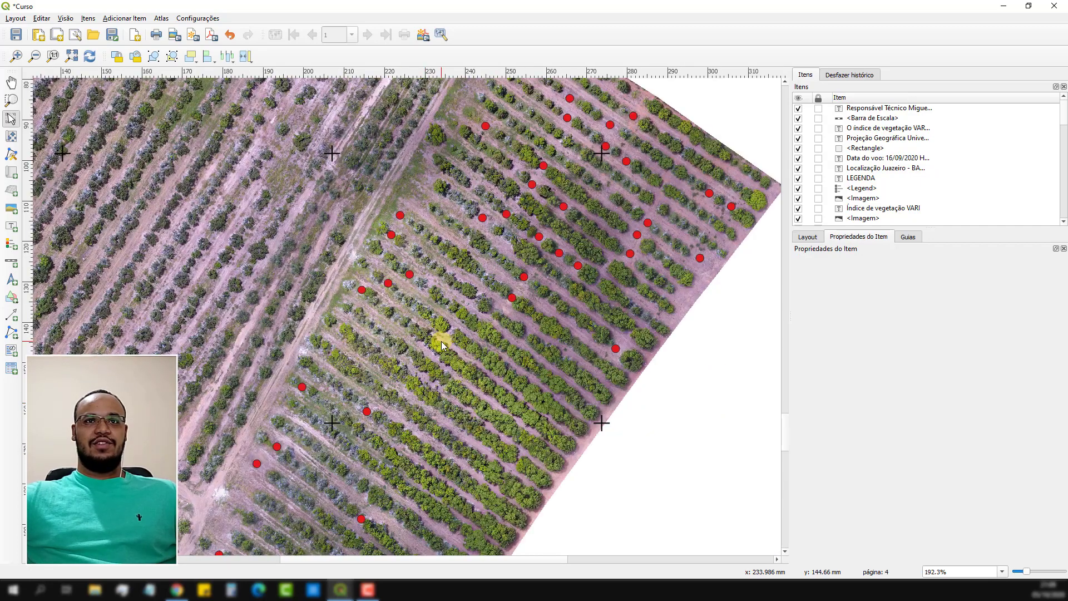
{"action": "scroll", "coordinate": [442, 341], "scroll_direction": "down", "scroll_amount": 2}
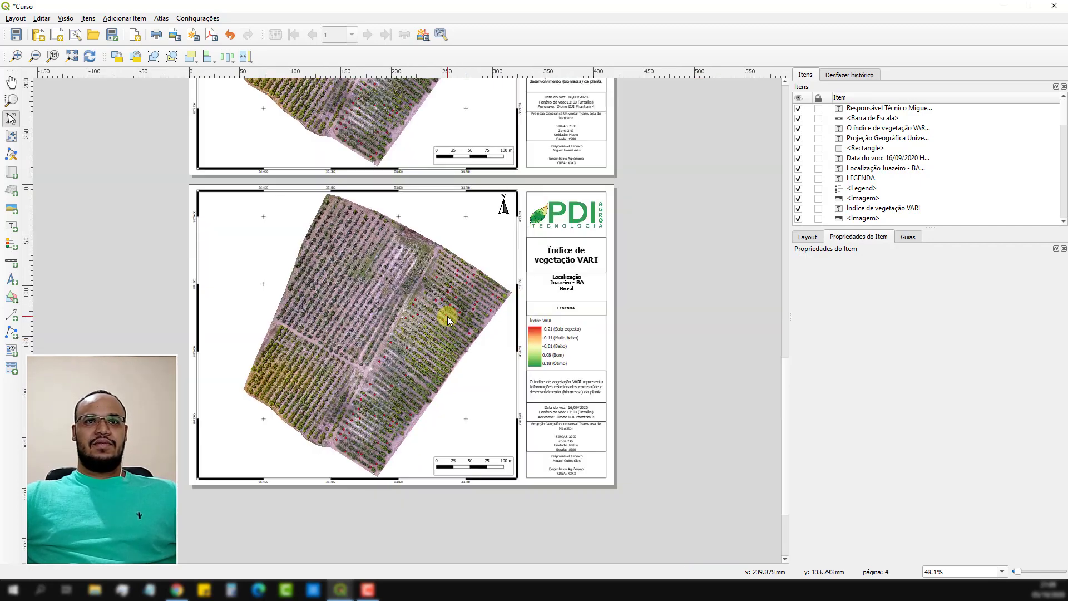
{"action": "left_click_drag", "start_coordinate": [783, 362], "coordinate": [792, 265]}
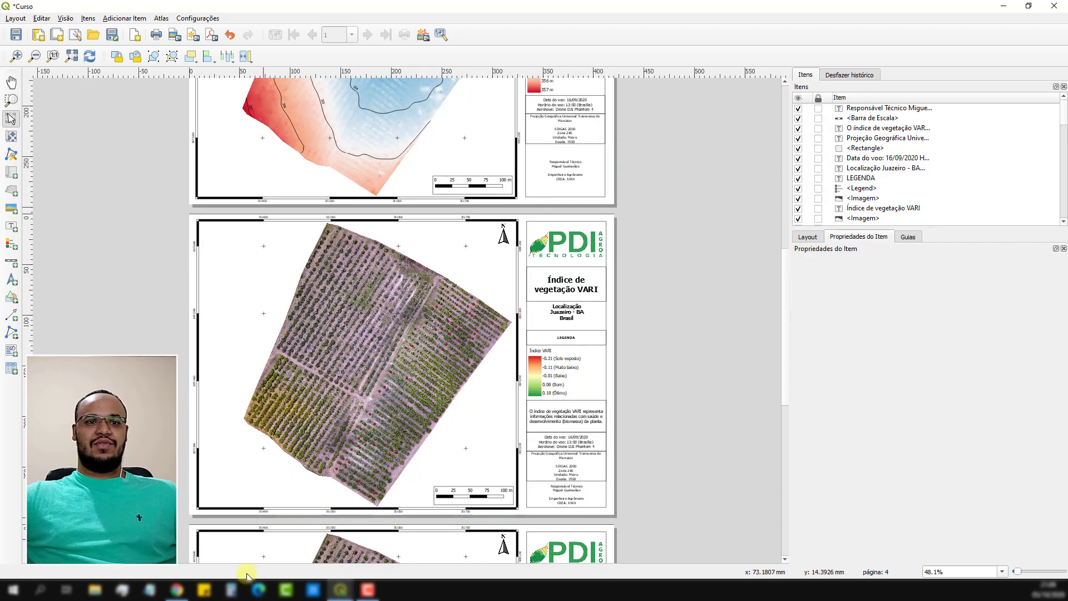
{"action": "left_click", "coordinate": [346, 592]}
{"action": "left_click", "coordinate": [281, 535]}
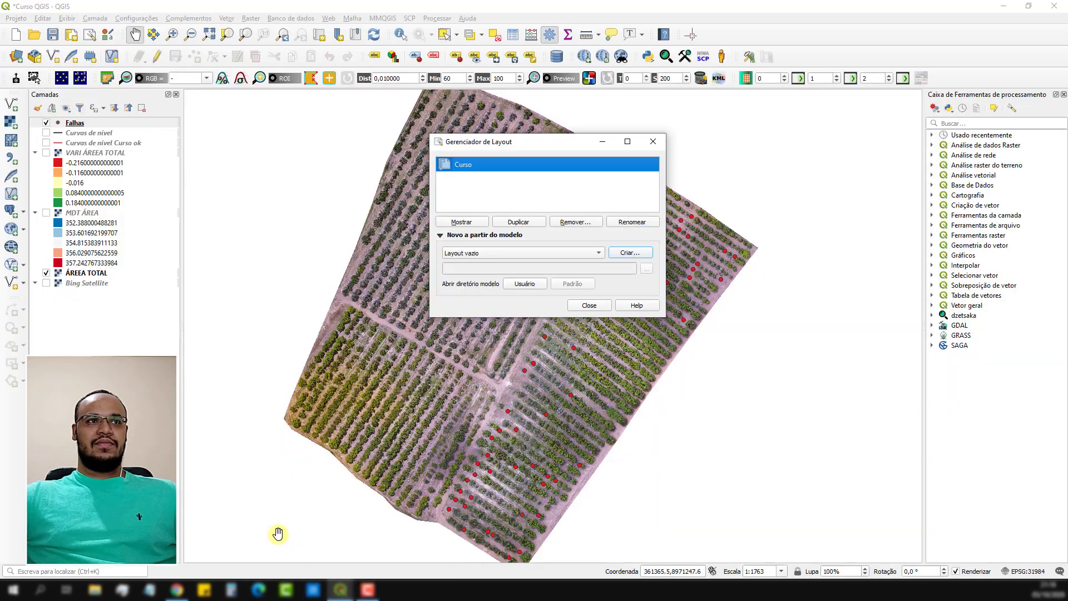
{"action": "left_click", "coordinate": [576, 307]}
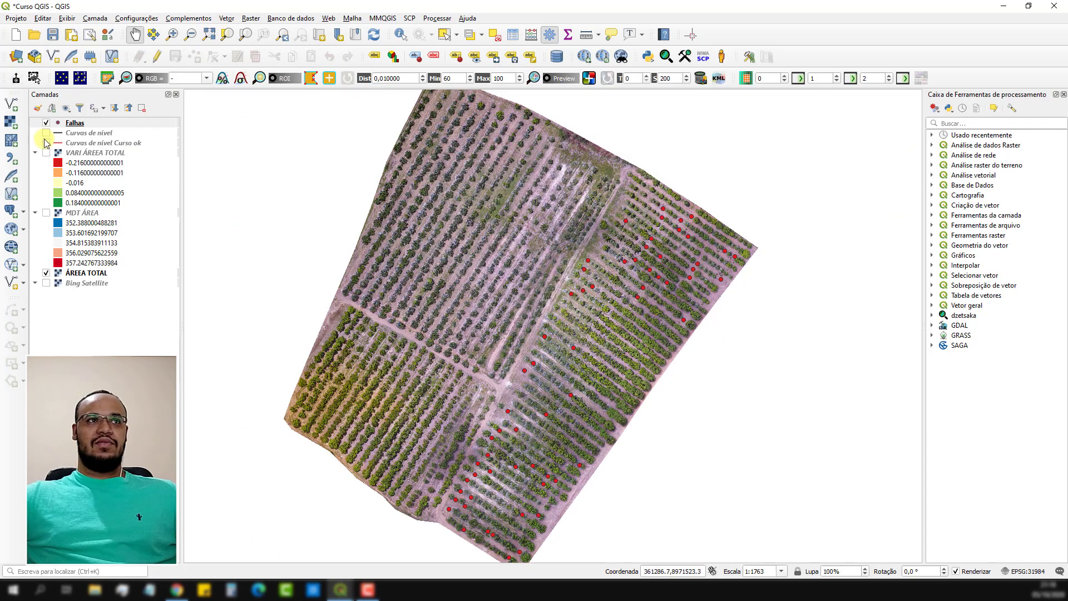
{"action": "left_click", "coordinate": [46, 124]}
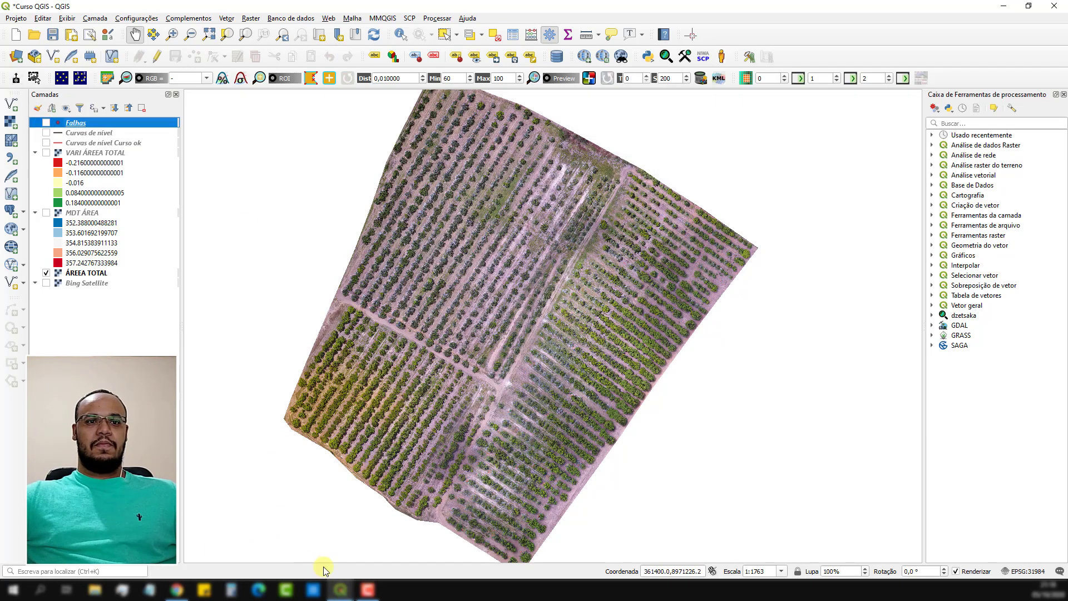
{"action": "left_click", "coordinate": [46, 152]}
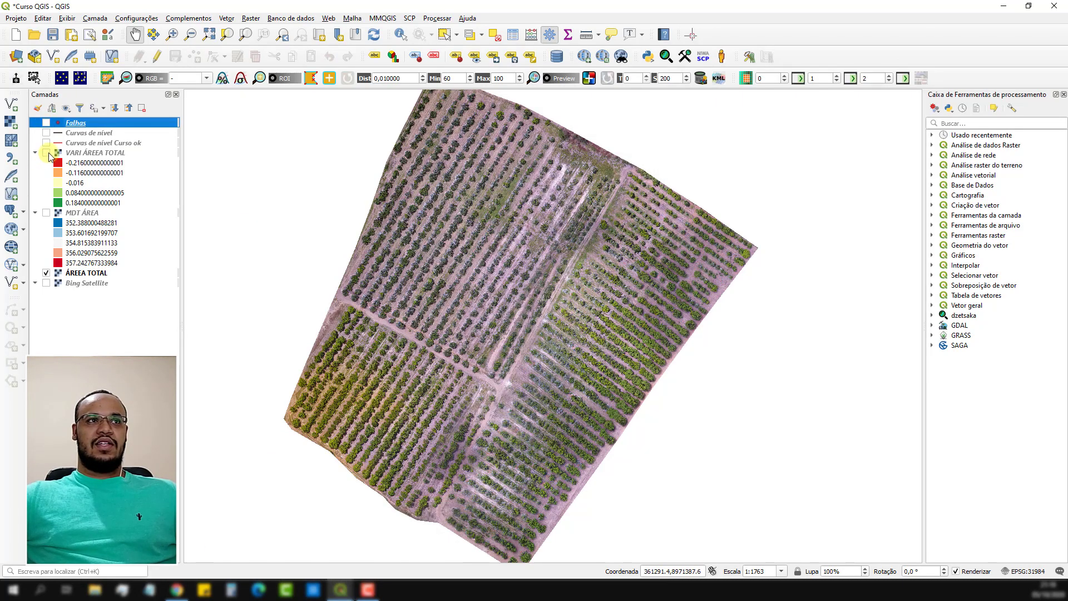
In the Curso layout, lock the layers and layer styles of the map on the original VARI vegetation index page.
{"action": "left_click", "coordinate": [341, 590]}
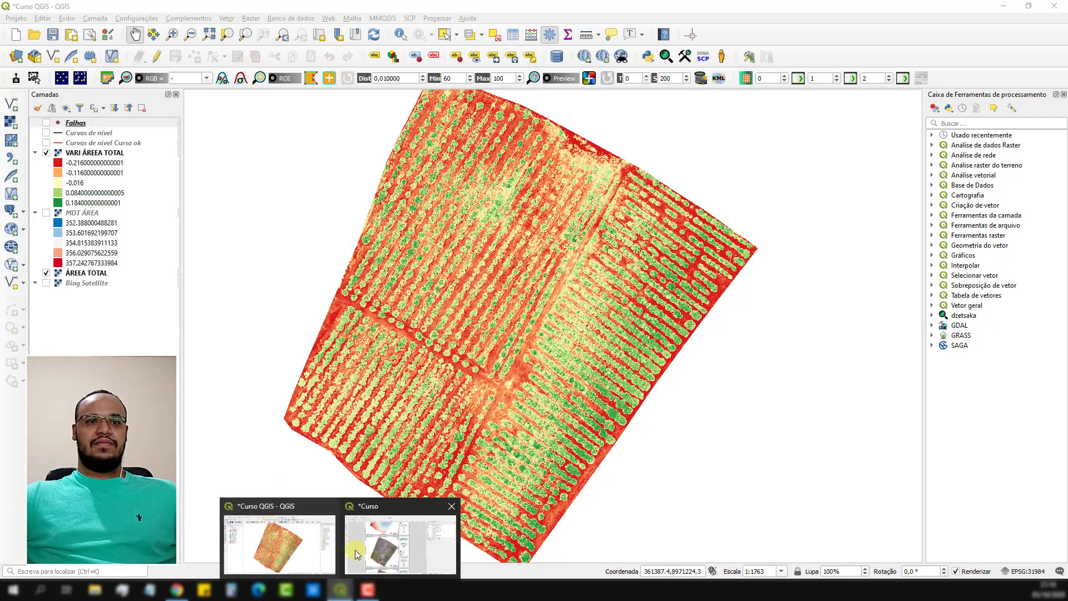
{"action": "left_click", "coordinate": [372, 538]}
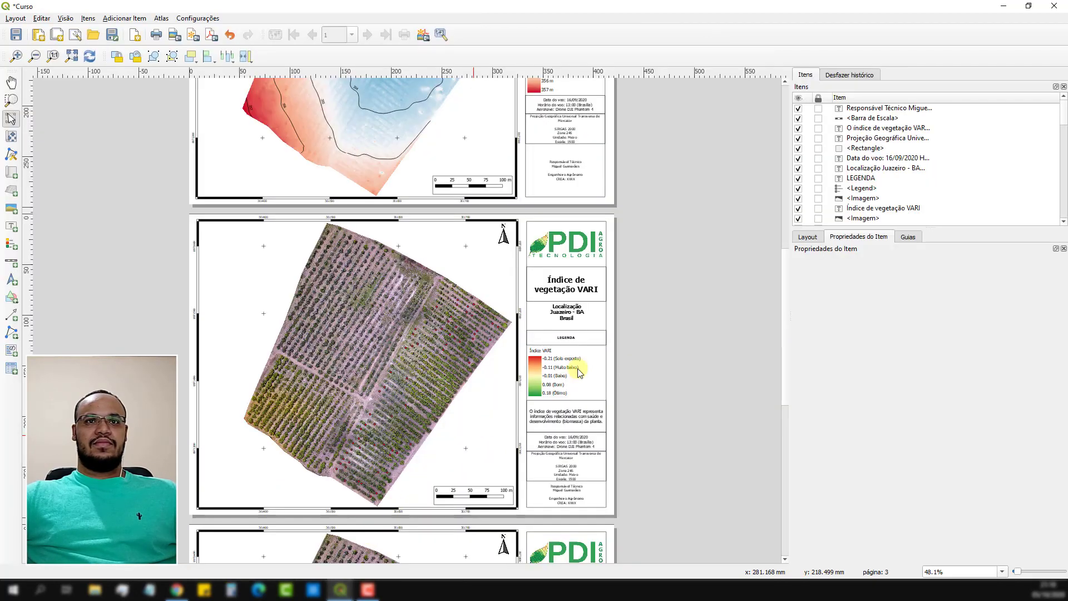
{"action": "left_click", "coordinate": [432, 288]}
{"action": "left_click", "coordinate": [11, 137]}
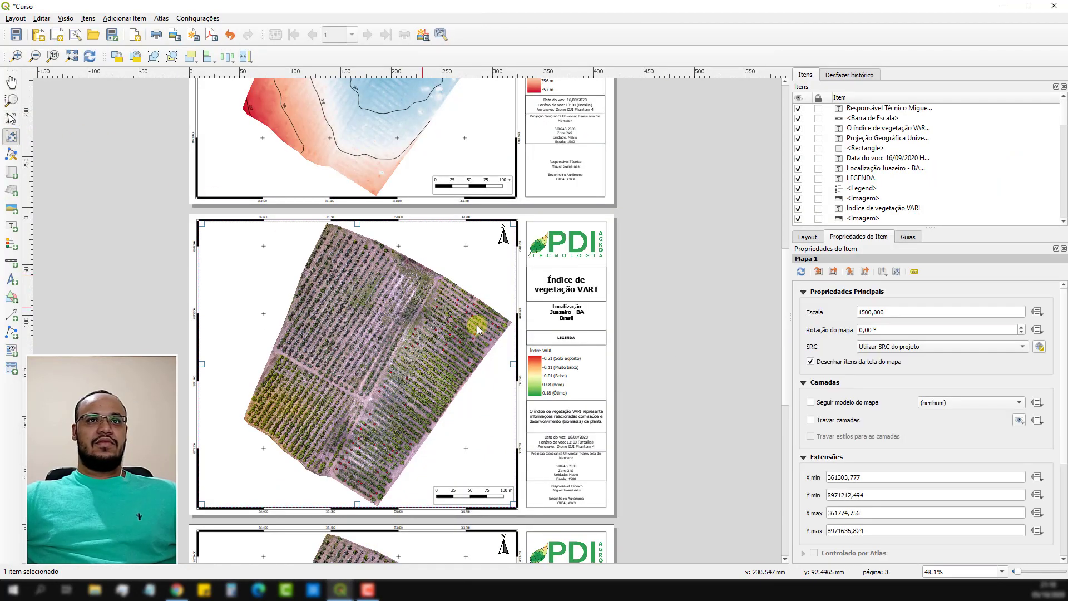
{"action": "left_click", "coordinate": [811, 421]}
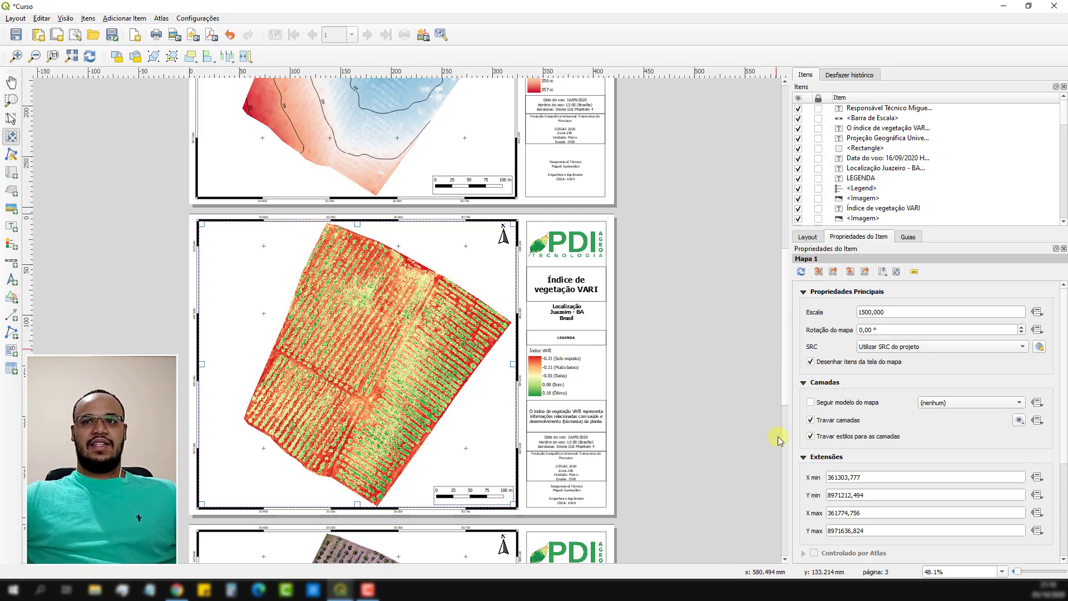
In the main QGIS project window, hide the VARI ÁREEA TOTAL layer and show the Falhas layer.
{"action": "left_click_drag", "start_coordinate": [796, 377], "coordinate": [796, 465]}
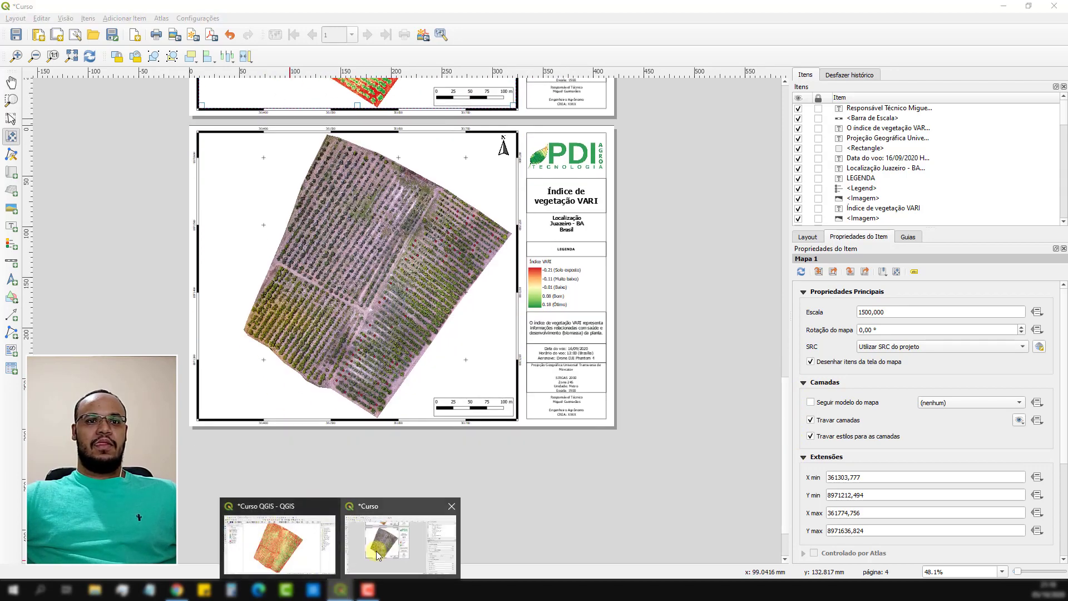
{"action": "mouse_move", "coordinate": [341, 589]}
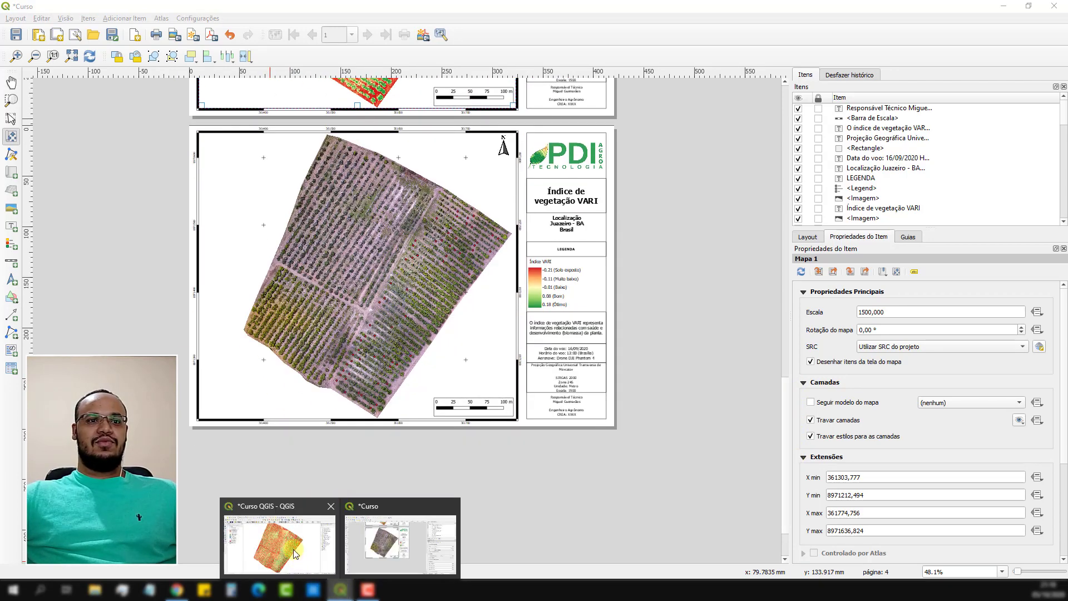
{"action": "left_click", "coordinate": [278, 546]}
{"action": "left_click", "coordinate": [47, 153]}
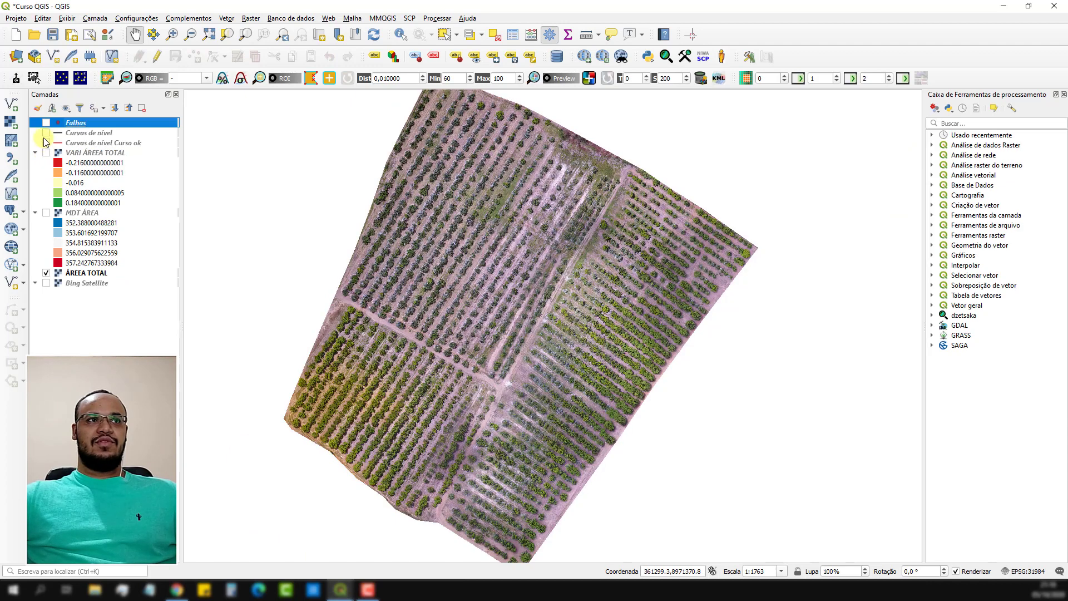
{"action": "left_click", "coordinate": [47, 123]}
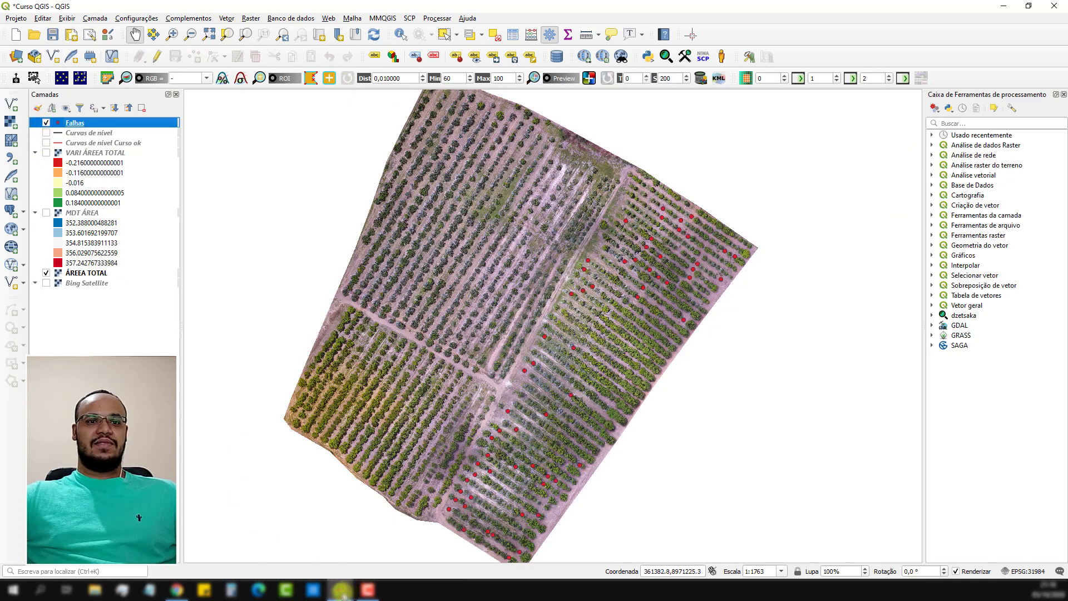
Return to the Curso layout and change the last page's title to "Avaliação do cultivo", with "cultivo" on a second line.
{"action": "mouse_move", "coordinate": [340, 588]}
{"action": "left_click", "coordinate": [362, 555]}
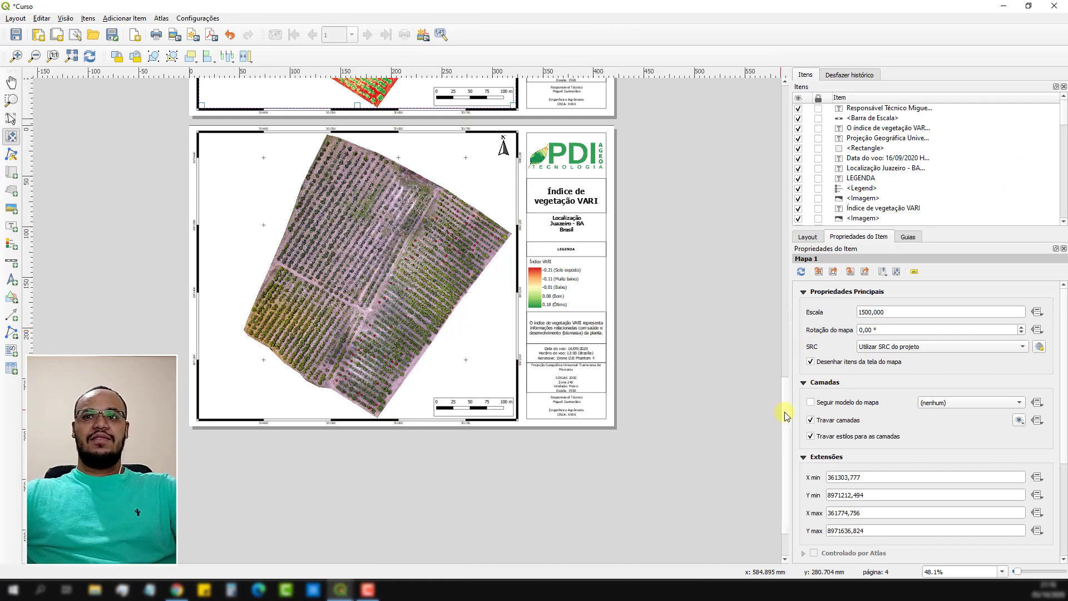
{"action": "left_click_drag", "start_coordinate": [785, 411], "coordinate": [783, 383]}
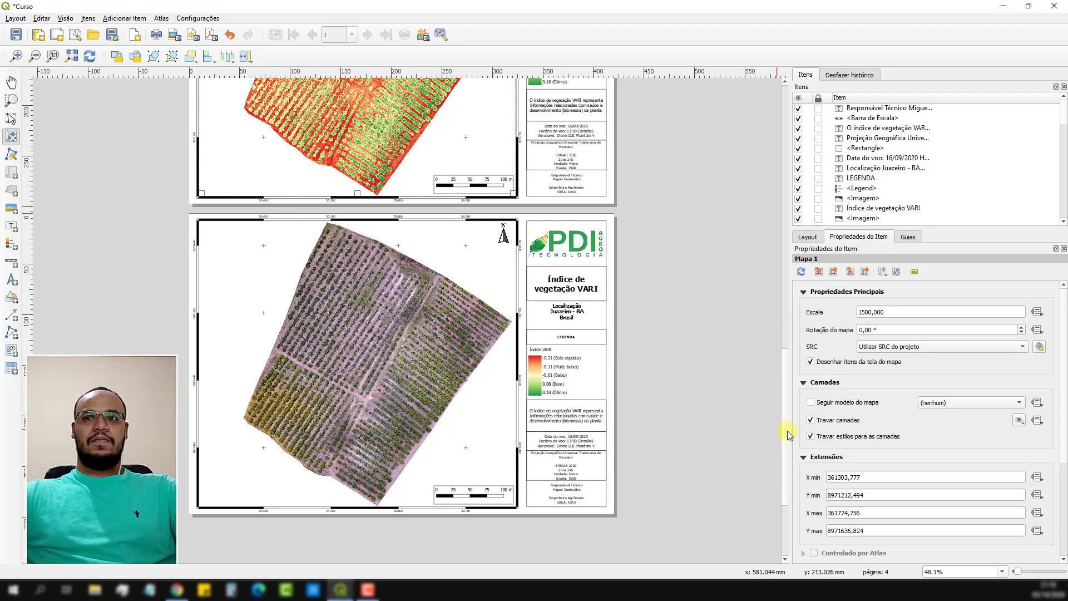
{"action": "left_click_drag", "start_coordinate": [783, 432], "coordinate": [781, 456]}
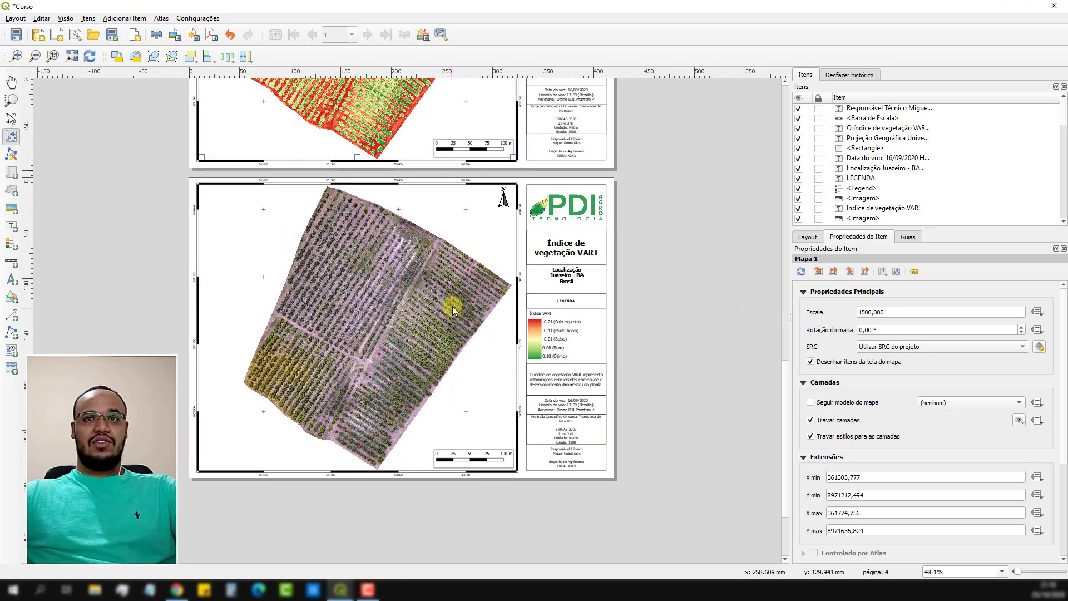
{"action": "left_click", "coordinate": [11, 119]}
{"action": "left_click", "coordinate": [562, 250]}
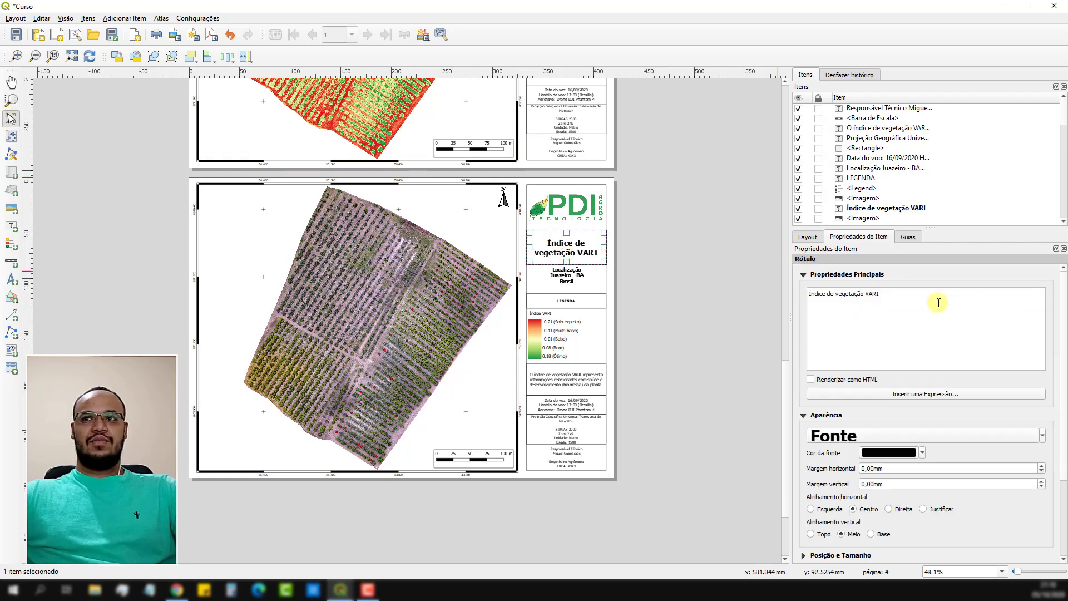
{"action": "left_click_drag", "start_coordinate": [939, 303], "coordinate": [816, 294]}
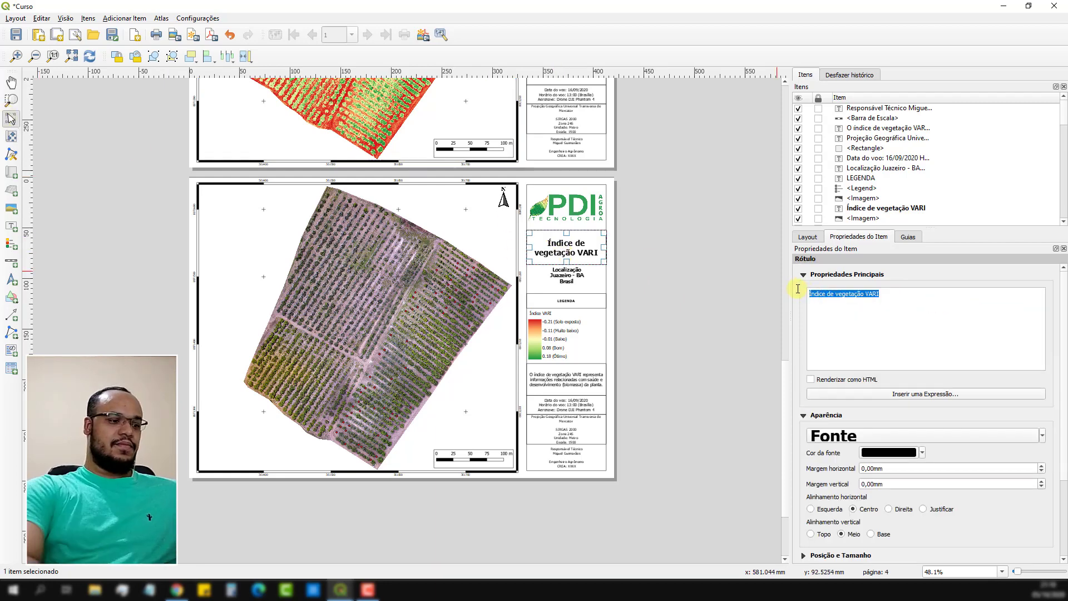
{"action": "type", "text": "aV"}
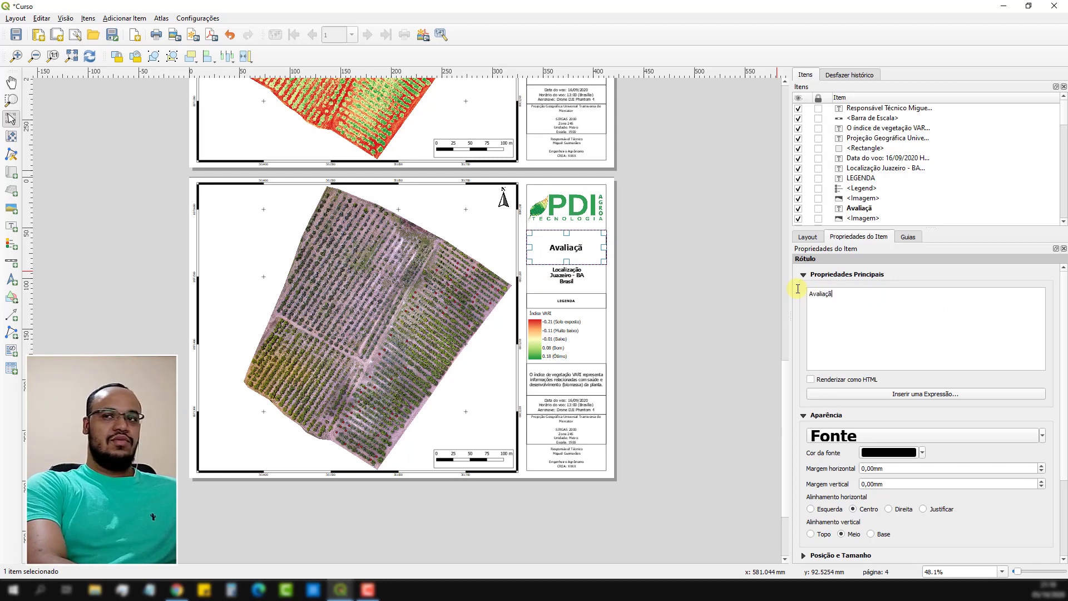
{"action": "type", "text": "aliação do cultivo"}
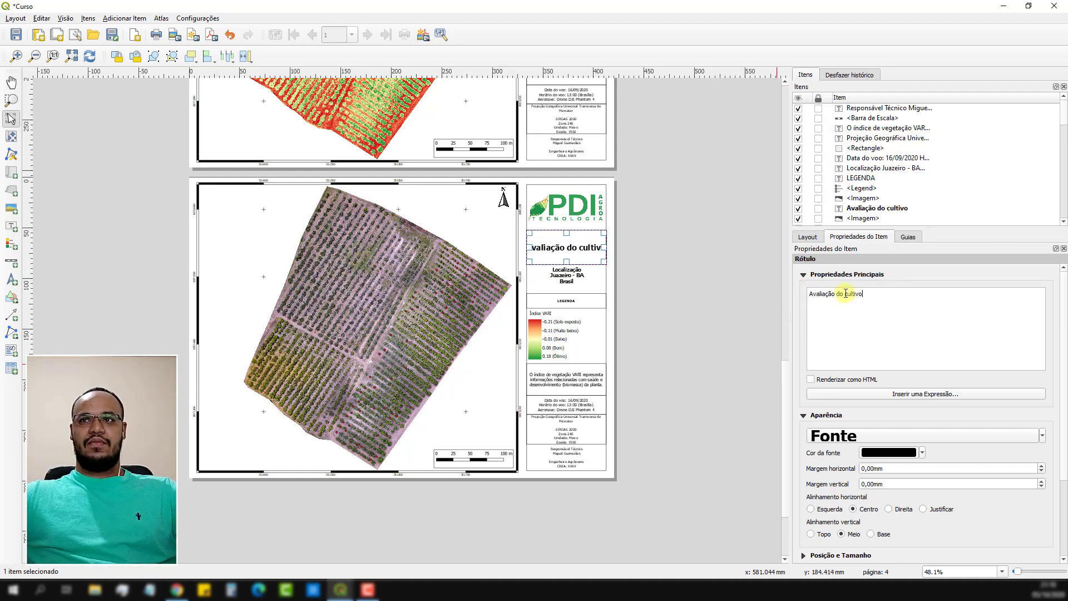
{"action": "key", "text": "Return"}
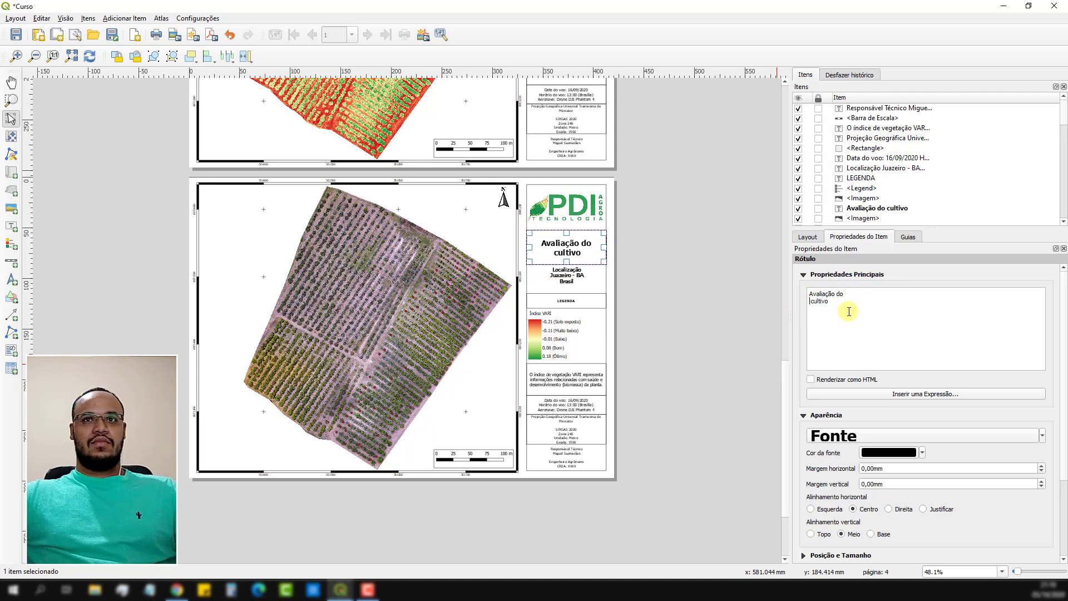
{"action": "left_click", "coordinate": [663, 394]}
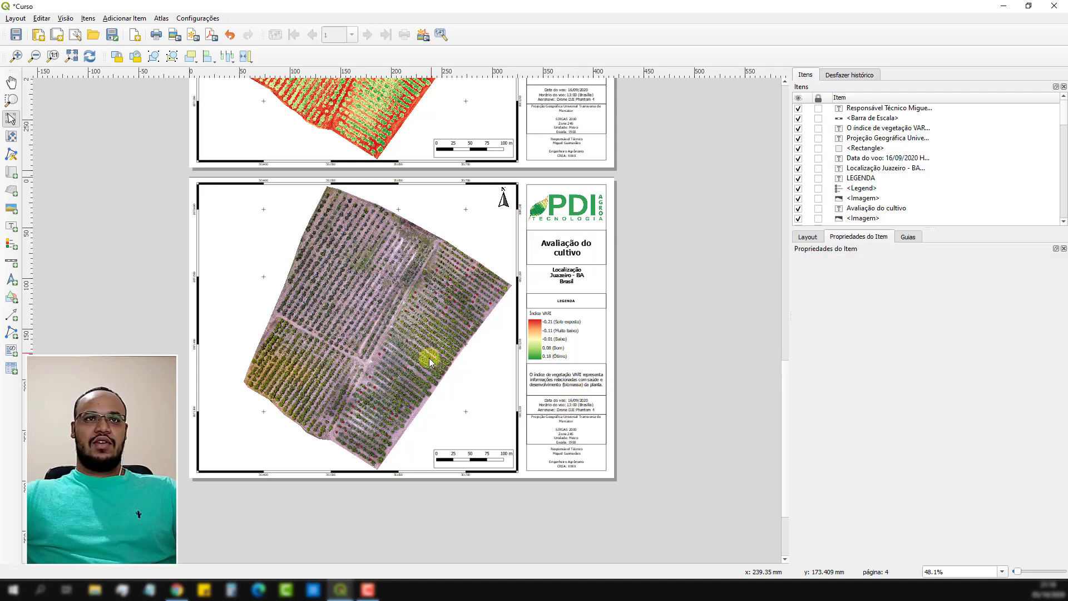
Replace the last page's description with "A avaliação foi realizada para identificar locais que apresentaram falhas de plantas.".
{"action": "left_click", "coordinate": [549, 381]}
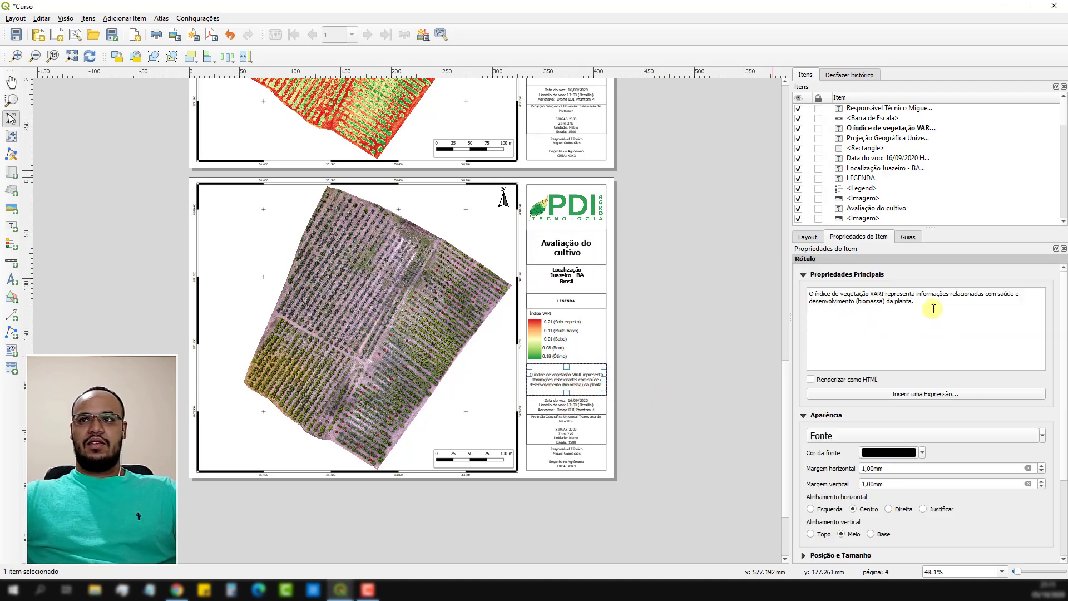
{"action": "left_click_drag", "start_coordinate": [930, 306], "coordinate": [791, 285]}
{"action": "type", "text": "A"}
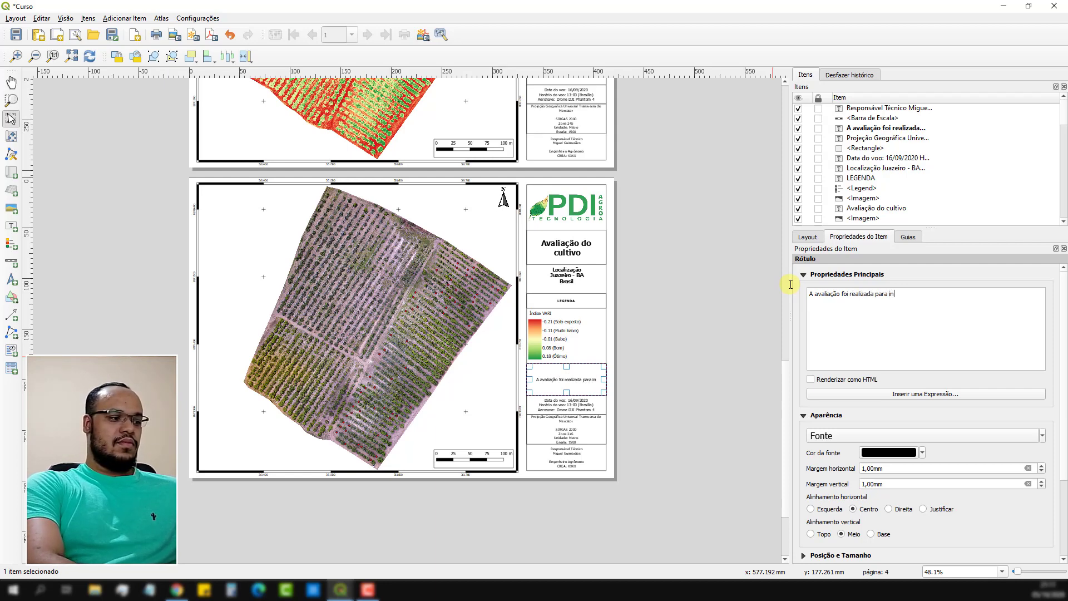
{"action": "type", "text": "dentifica"}
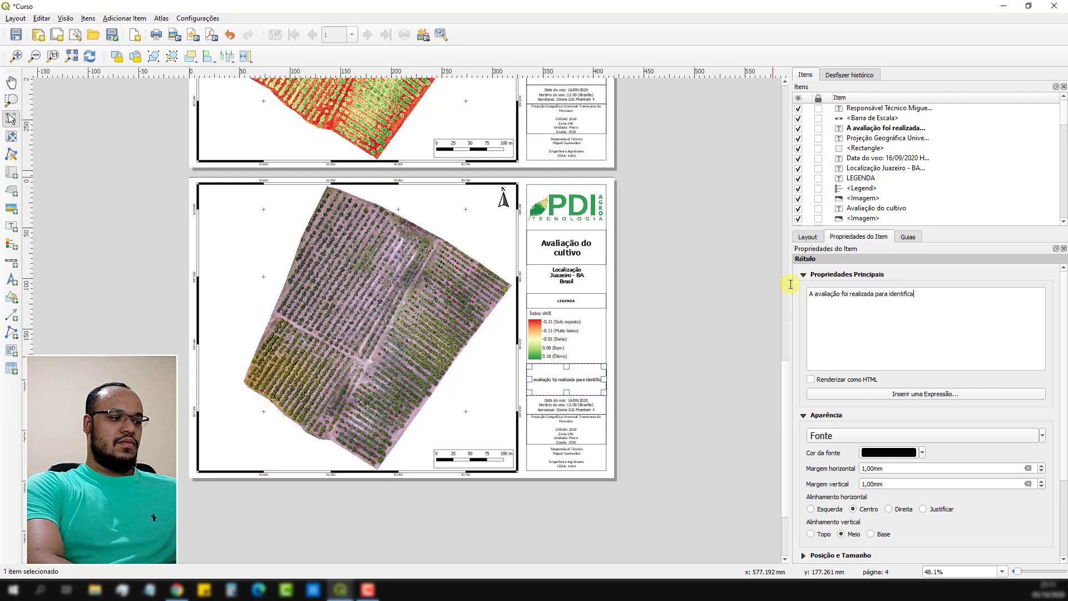
{"action": "type", "text": "r locais que apresentaram falhas de"}
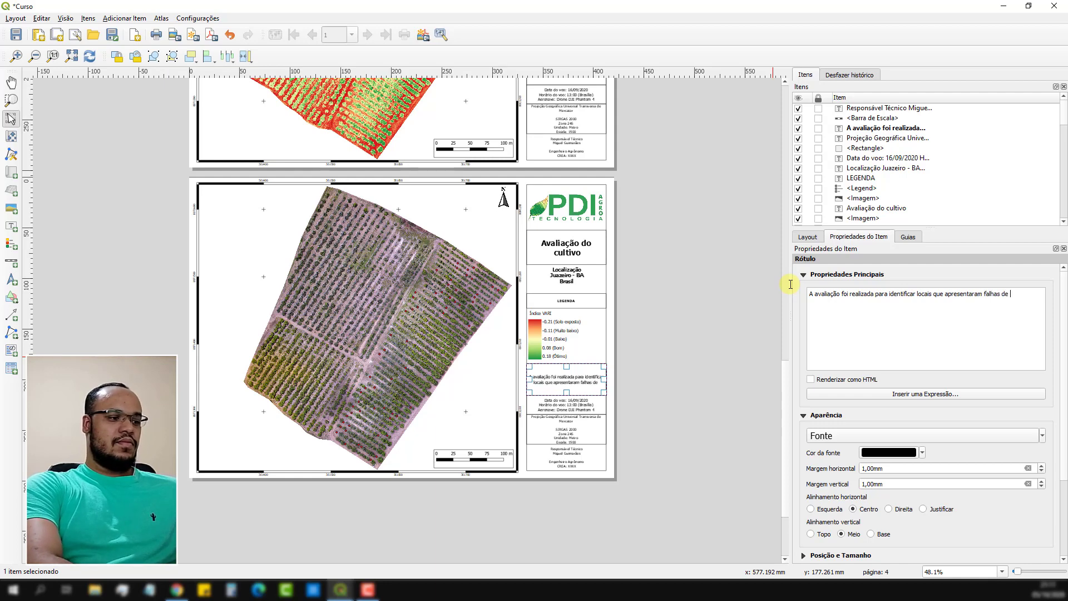
{"action": "type", "text": "ntio"}
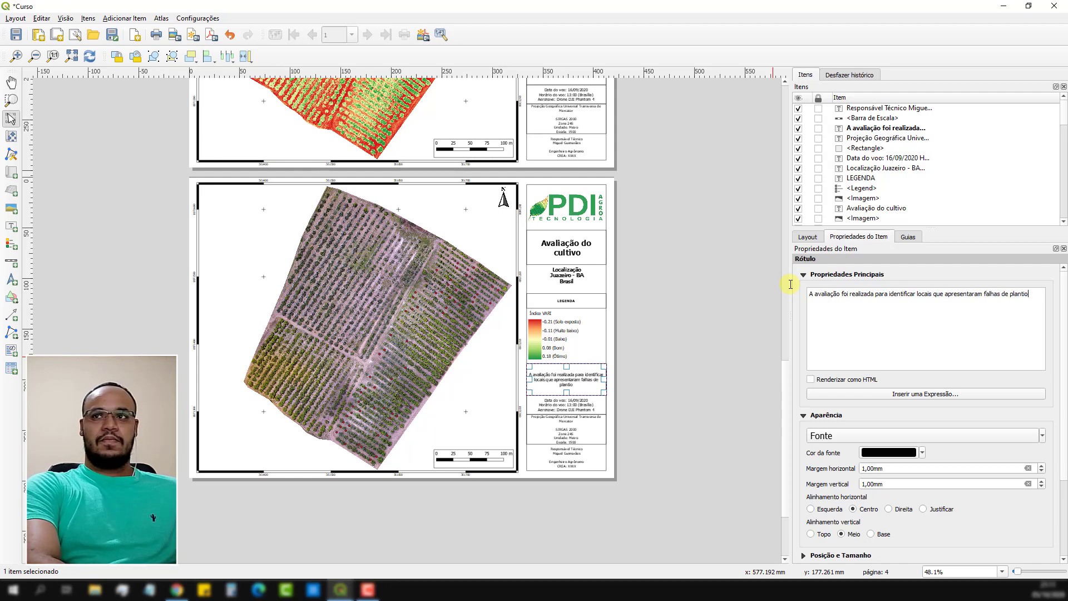
{"action": "key", "text": "BackSpace"}
{"action": "key", "text": "BackSpace"}
{"action": "key", "text": "BackSpace"}
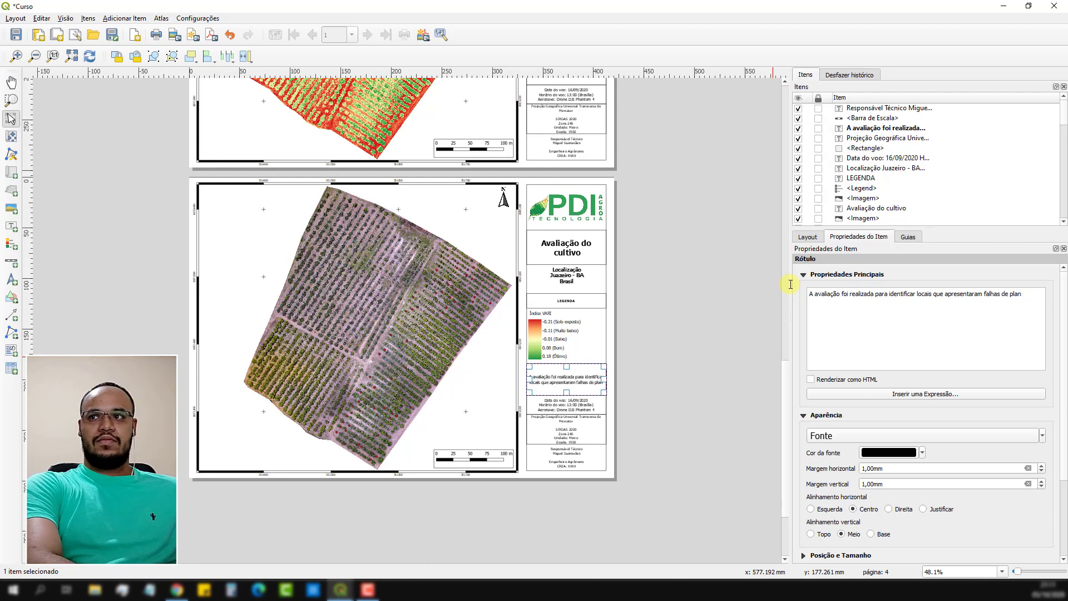
{"action": "type", "text": "tas."}
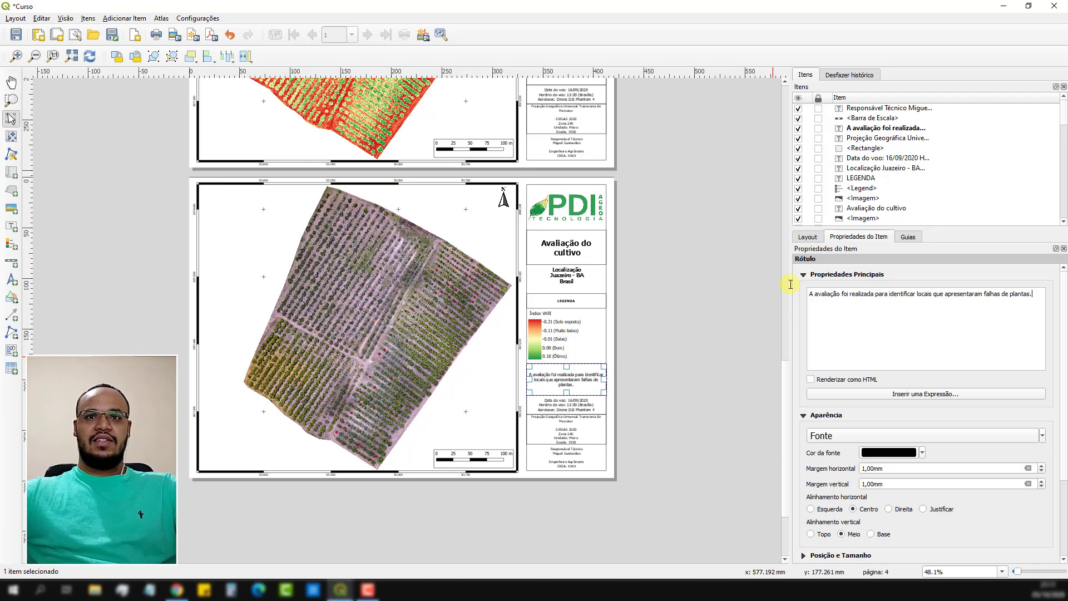
{"action": "left_click", "coordinate": [671, 375]}
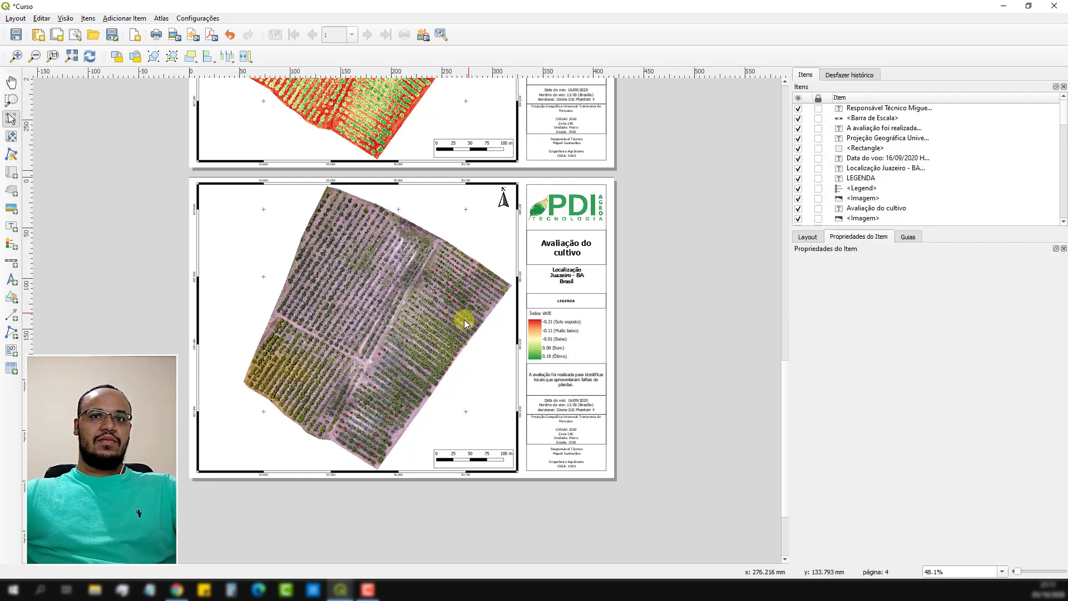
Add a tall, narrow attribute table along the left side of the map on the "Avaliação do cultivo" page.
{"action": "left_click", "coordinate": [380, 331]}
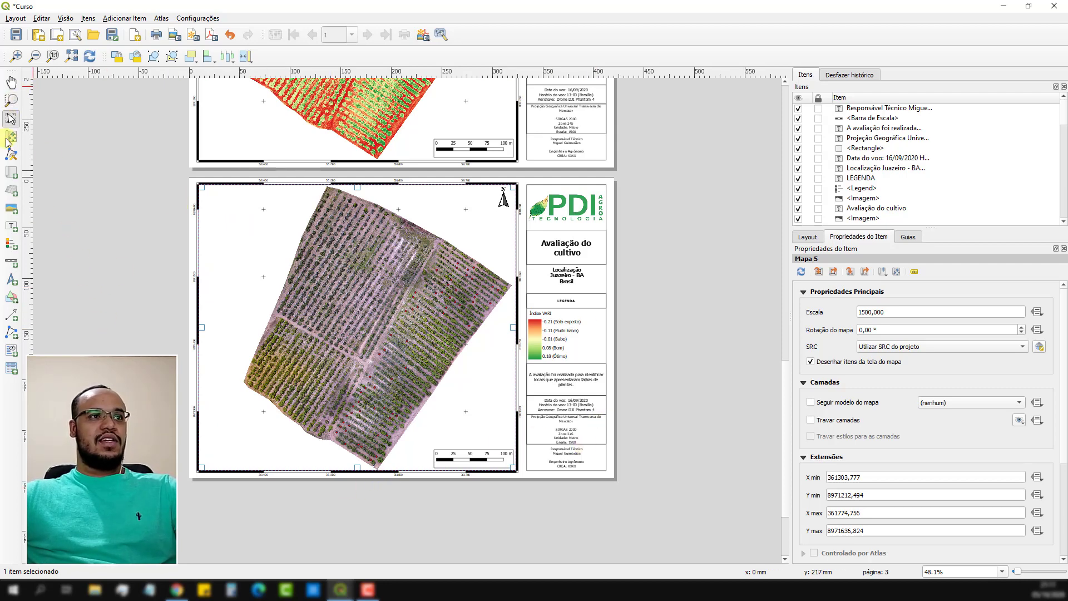
{"action": "left_click", "coordinate": [11, 369]}
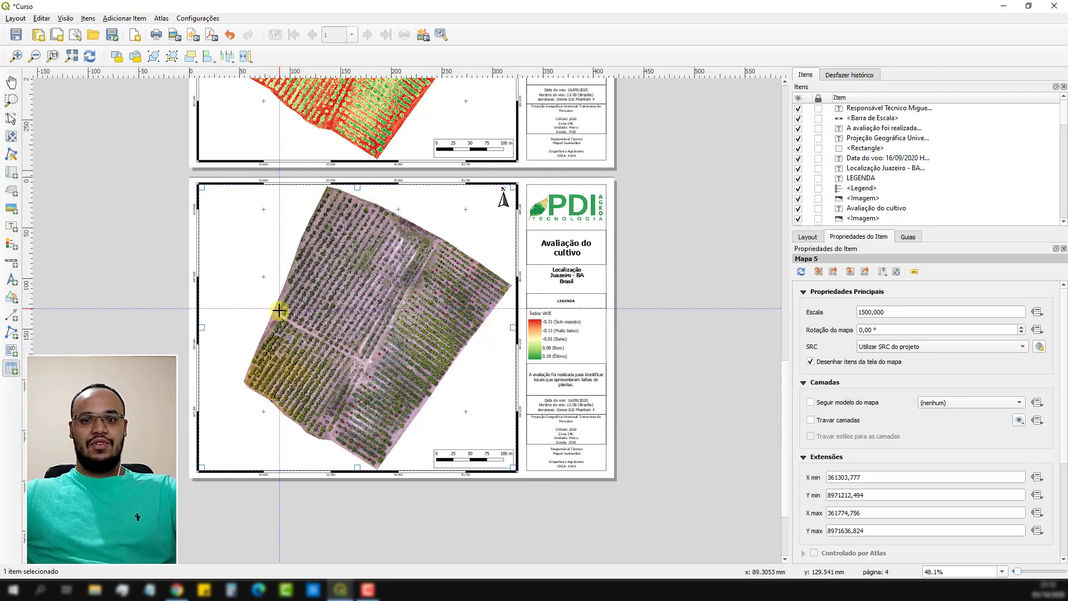
{"action": "left_click_drag", "start_coordinate": [216, 194], "coordinate": [282, 453]}
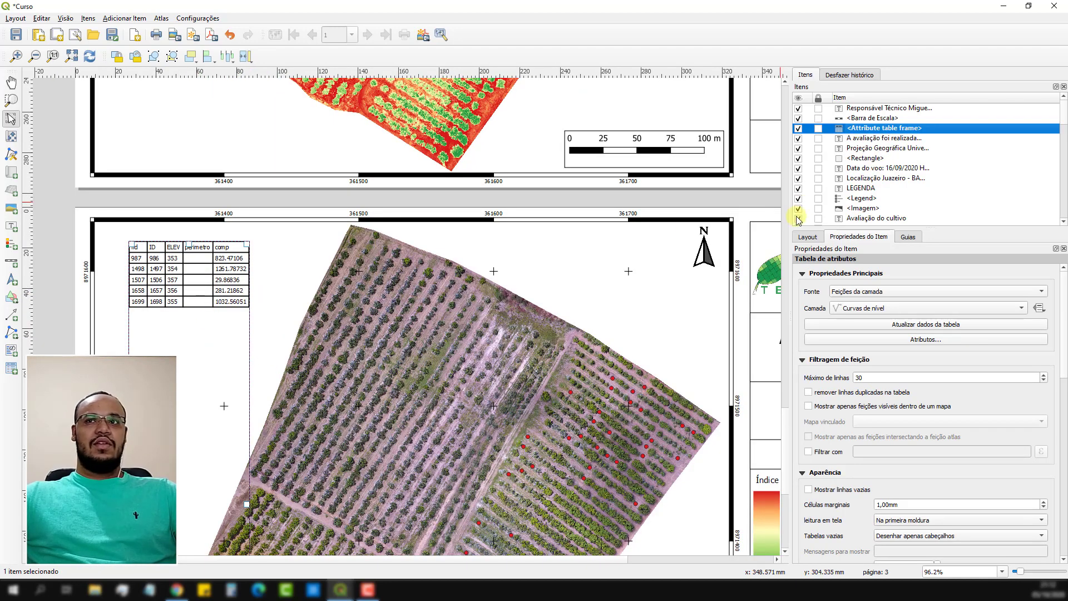
Set the attribute table's source layer to Falhas and refresh the table data.
{"action": "scroll", "coordinate": [315, 218], "scroll_direction": "down", "scroll_amount": 4}
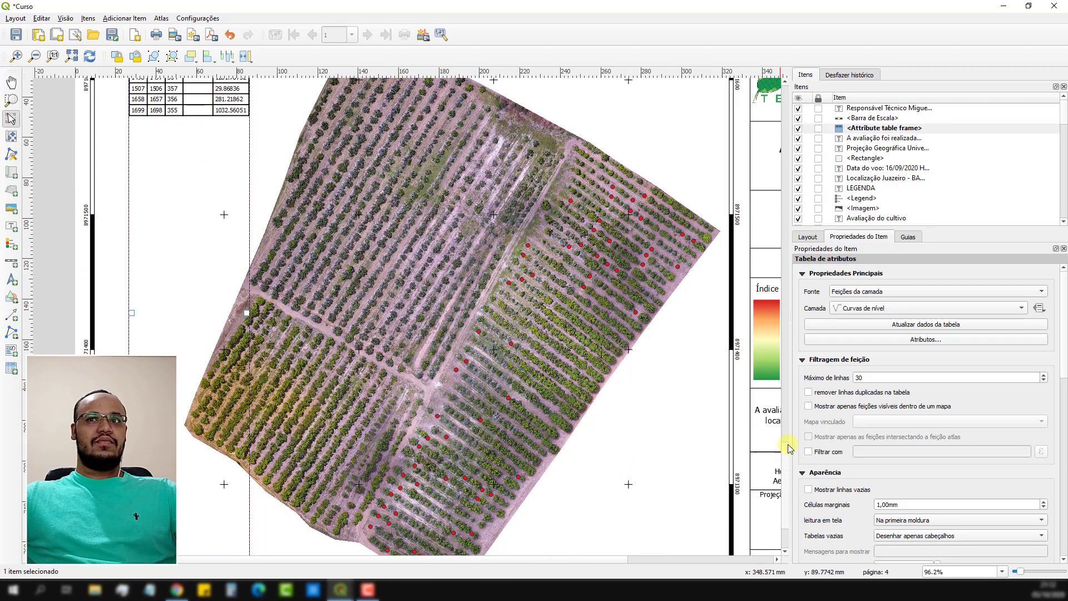
{"action": "scroll", "coordinate": [315, 218], "scroll_direction": "up", "scroll_amount": 2}
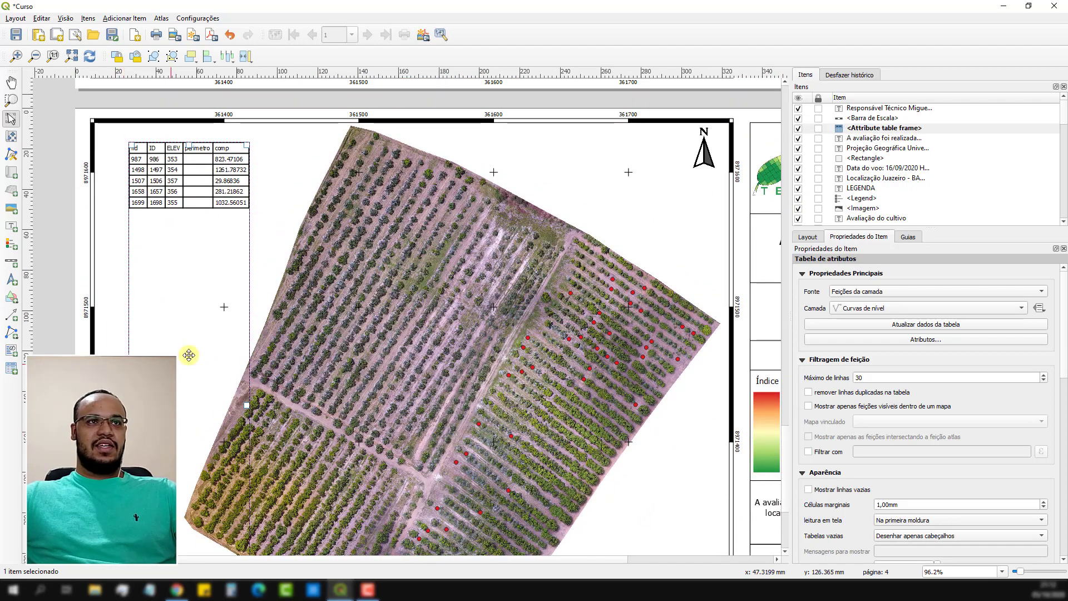
{"action": "left_click", "coordinate": [1021, 307]}
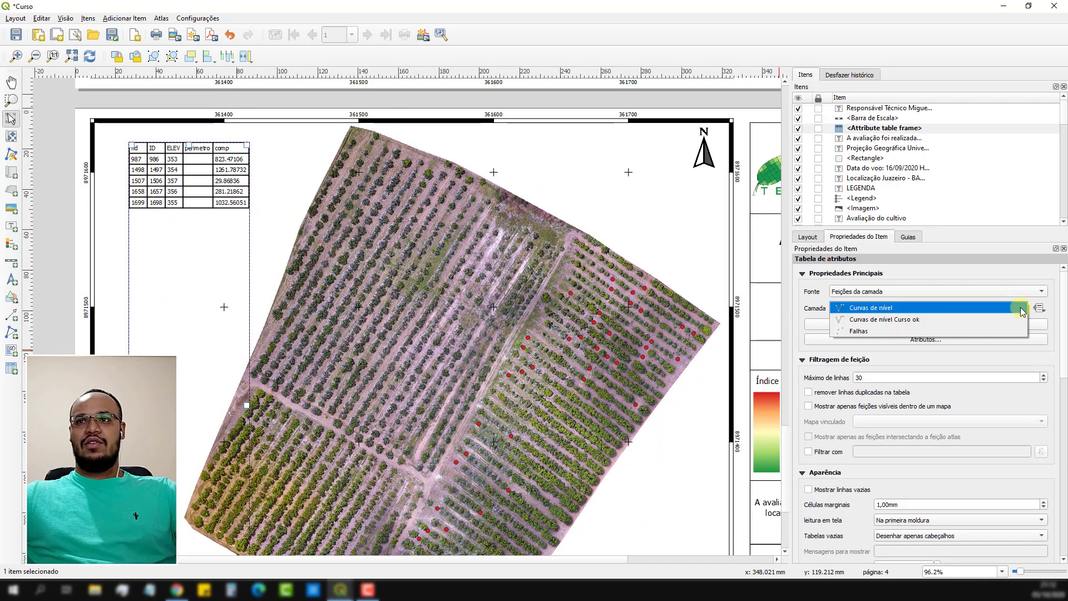
{"action": "left_click", "coordinate": [868, 332]}
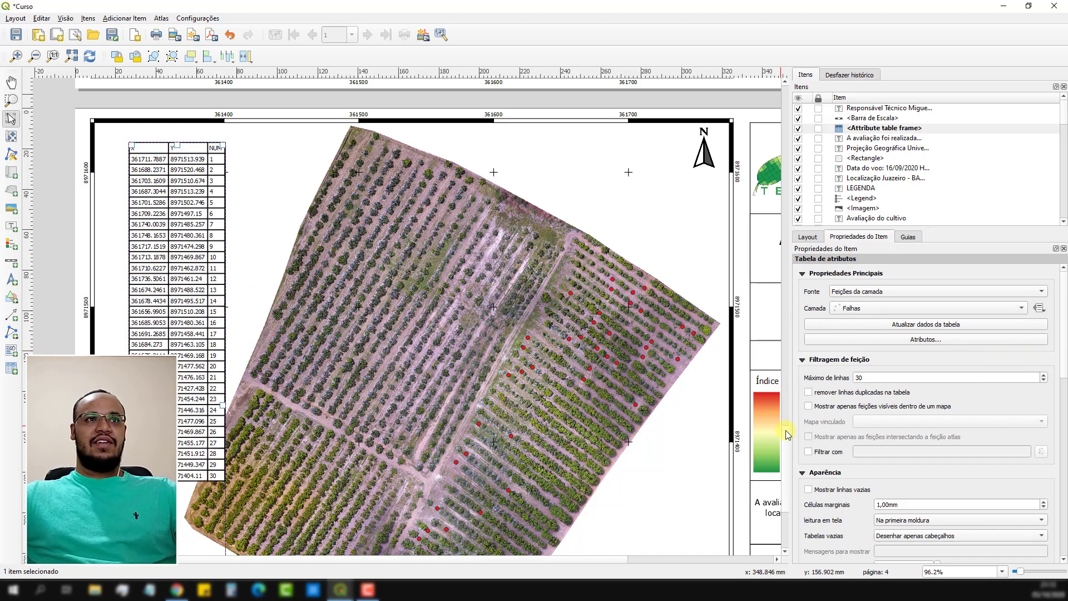
{"action": "scroll", "coordinate": [789, 434], "scroll_direction": "down", "scroll_amount": 4}
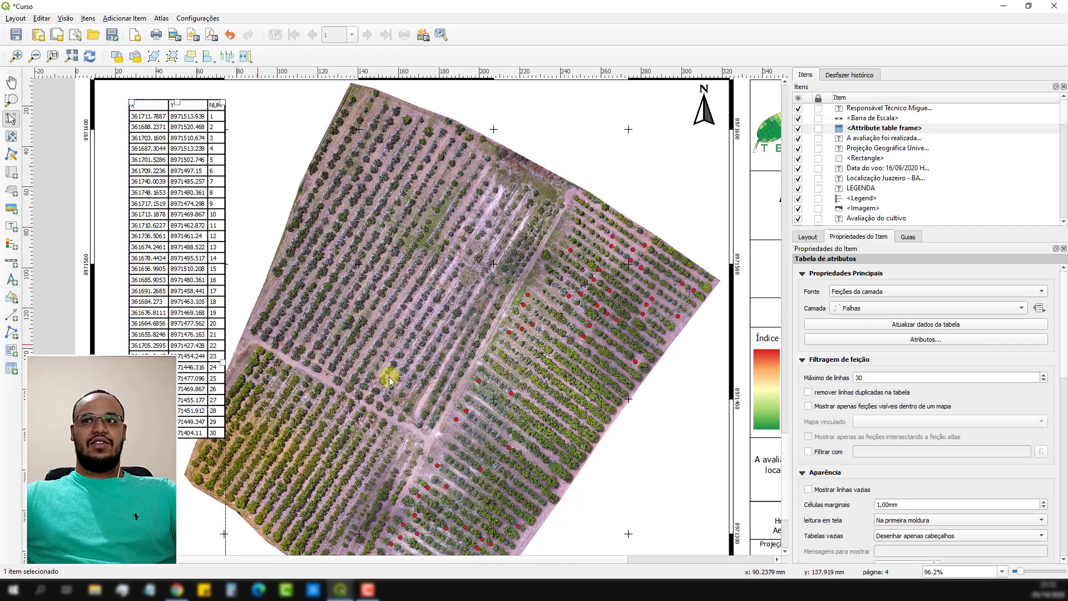
{"action": "left_click", "coordinate": [957, 324]}
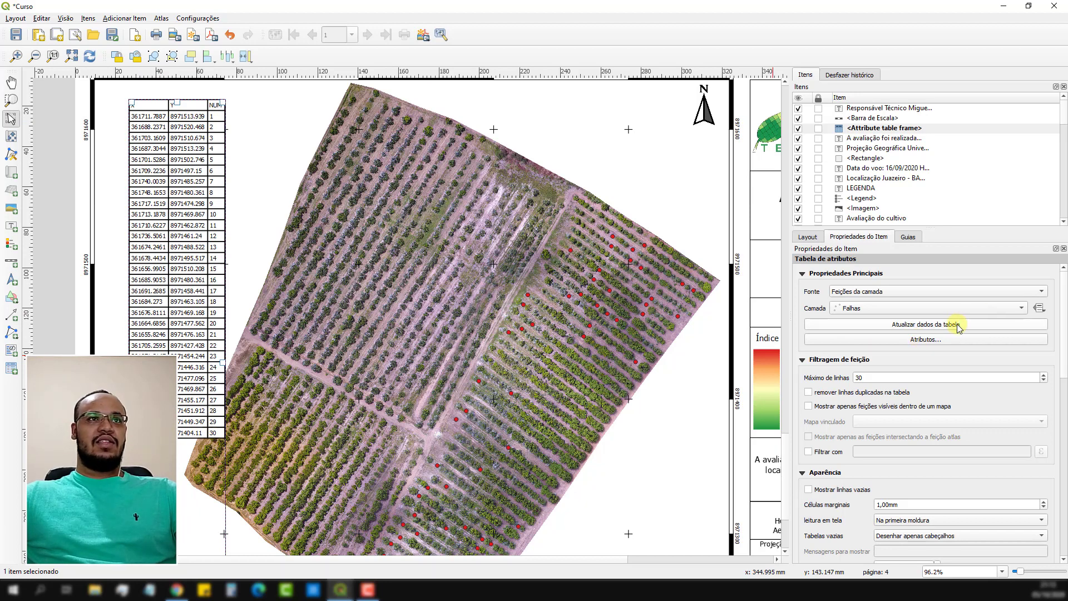
In the table's attribute selection, move the NUM column to first place, ahead of X and Y.
{"action": "left_click", "coordinate": [948, 340]}
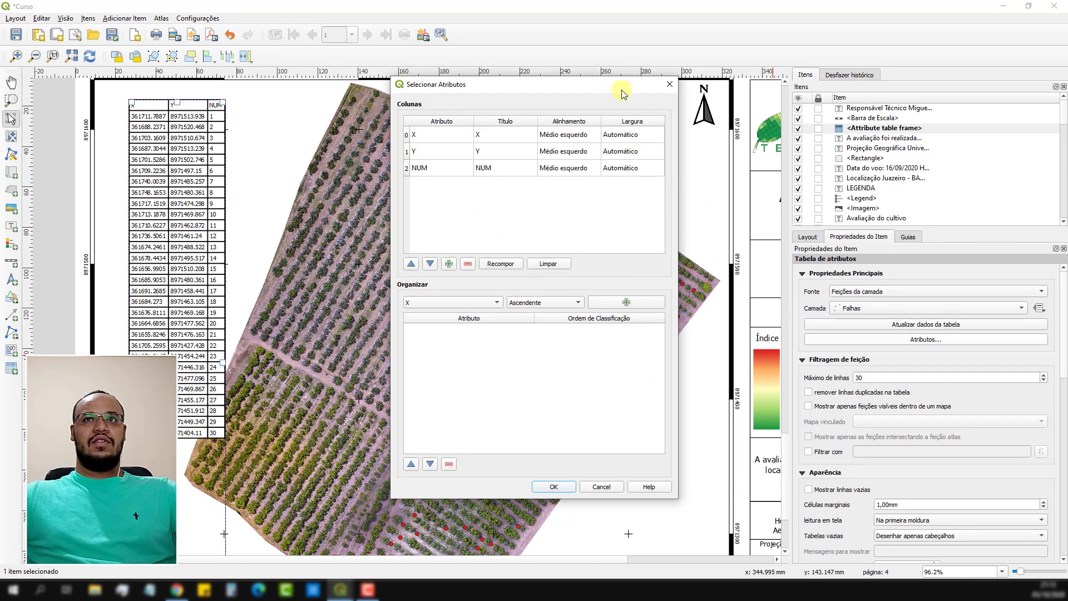
{"action": "left_click_drag", "start_coordinate": [604, 84], "coordinate": [567, 75]}
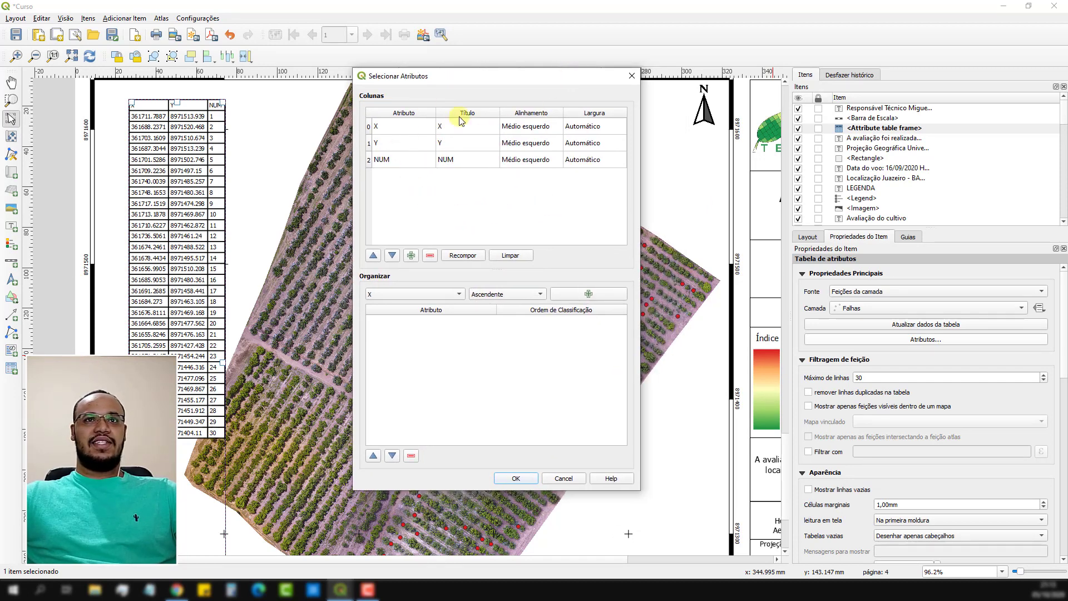
{"action": "double_click", "coordinate": [399, 161]}
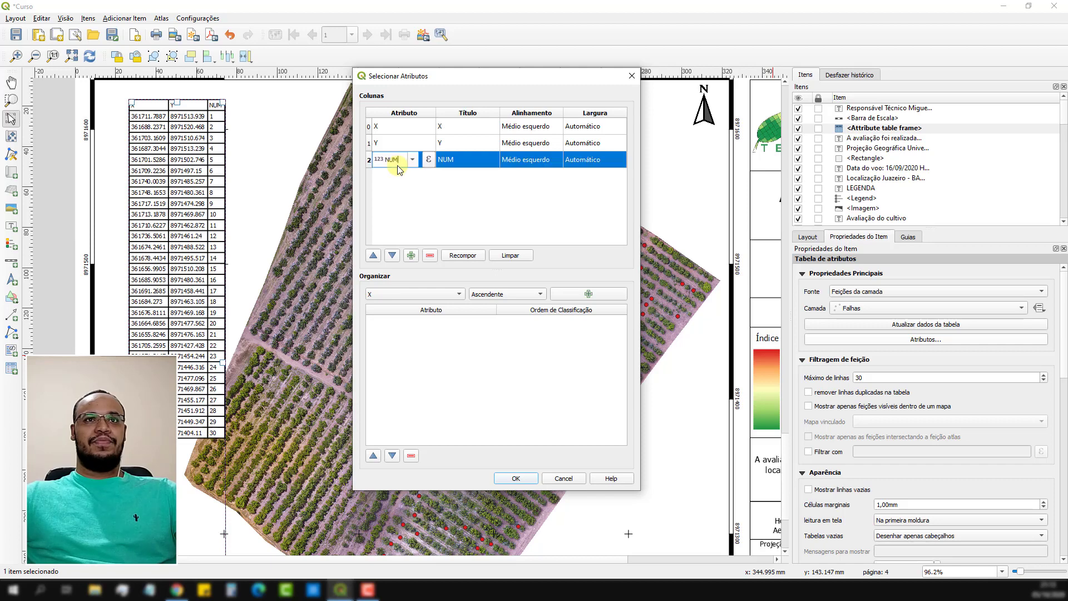
{"action": "left_click", "coordinate": [378, 258]}
{"action": "left_click", "coordinate": [378, 258]}
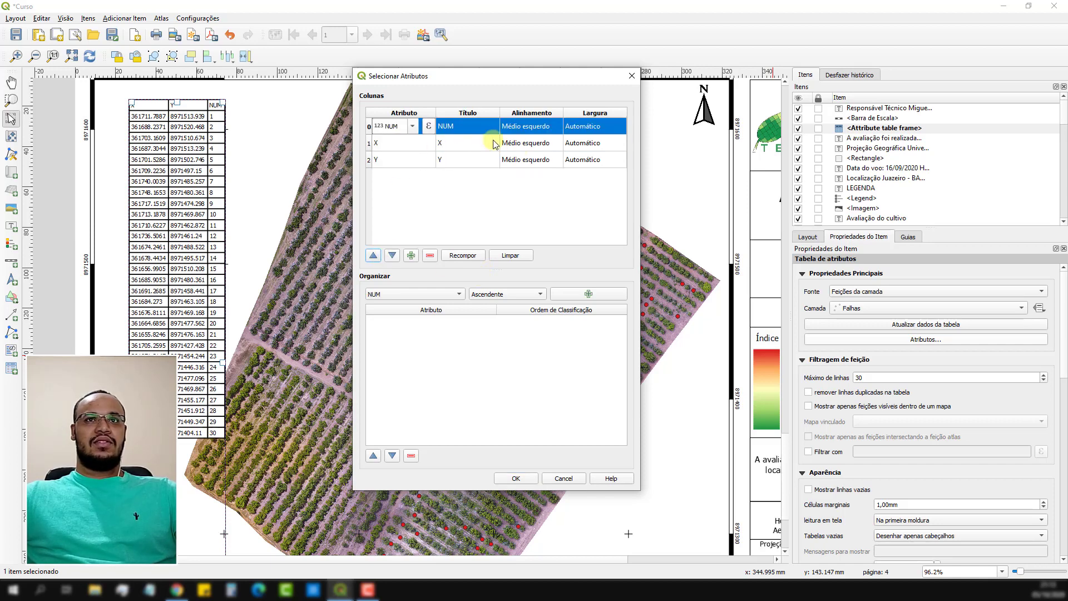
Change the NUM column's title to "Ponto Crítico" and apply the column settings to the attribute table.
{"action": "double_click", "coordinate": [462, 128]}
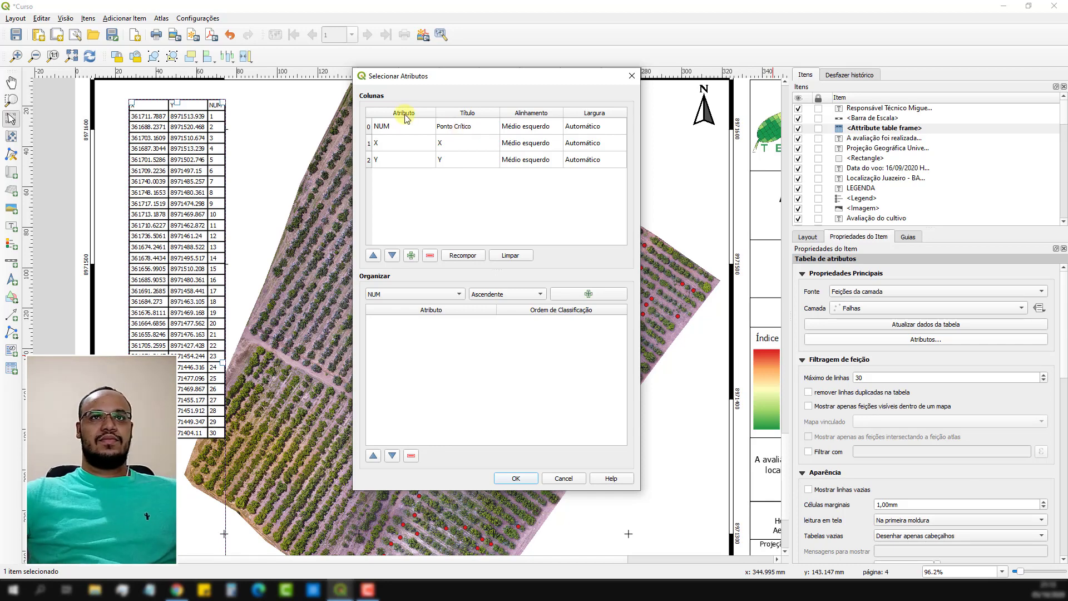
{"action": "double_click", "coordinate": [453, 148]}
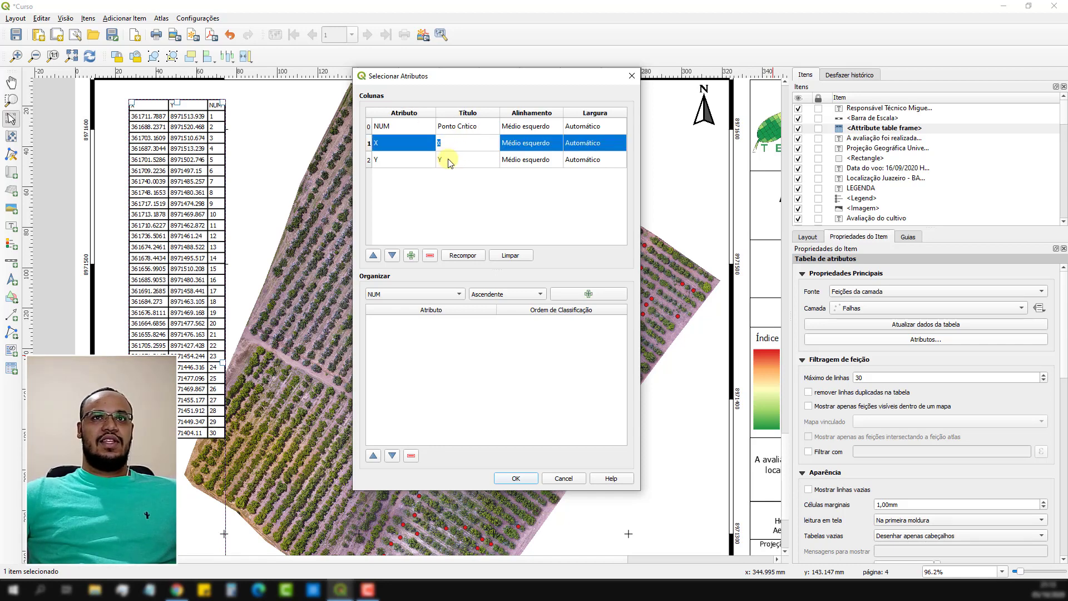
{"action": "left_click", "coordinate": [450, 160], "text": "shift"}
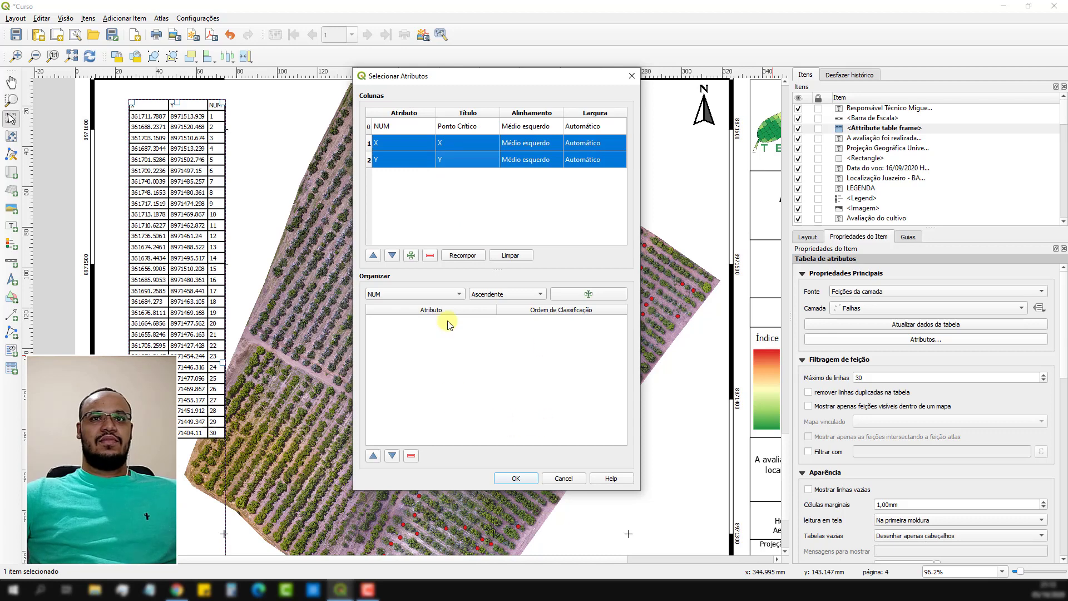
{"action": "left_click", "coordinate": [517, 478]}
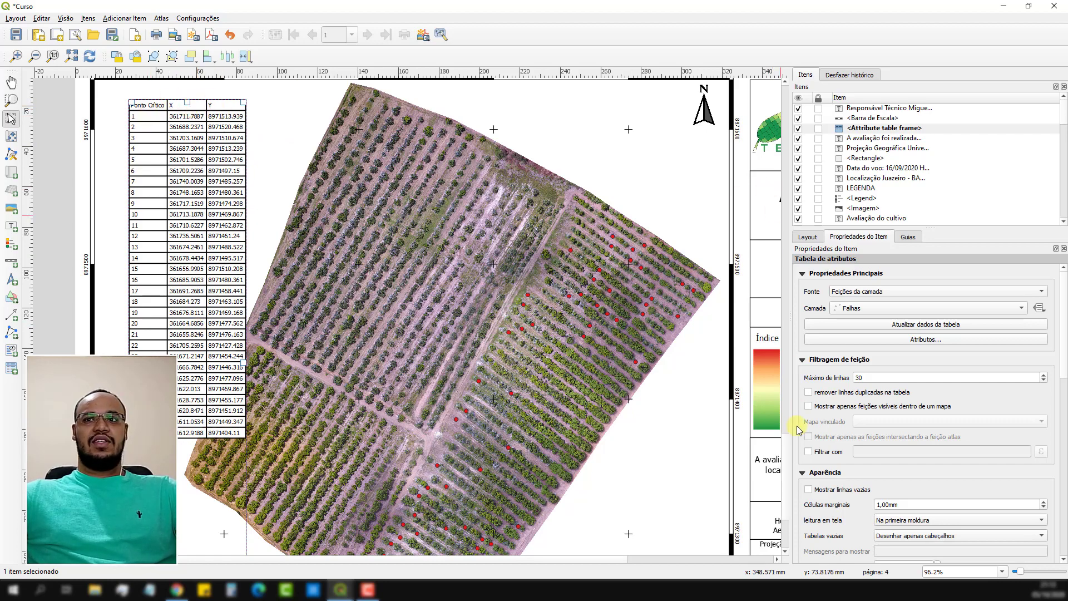
Raise the attribute table's maximum number of rows to 46 so that more Falhas points are listed.
{"action": "scroll", "coordinate": [791, 471], "scroll_direction": "down", "scroll_amount": 2}
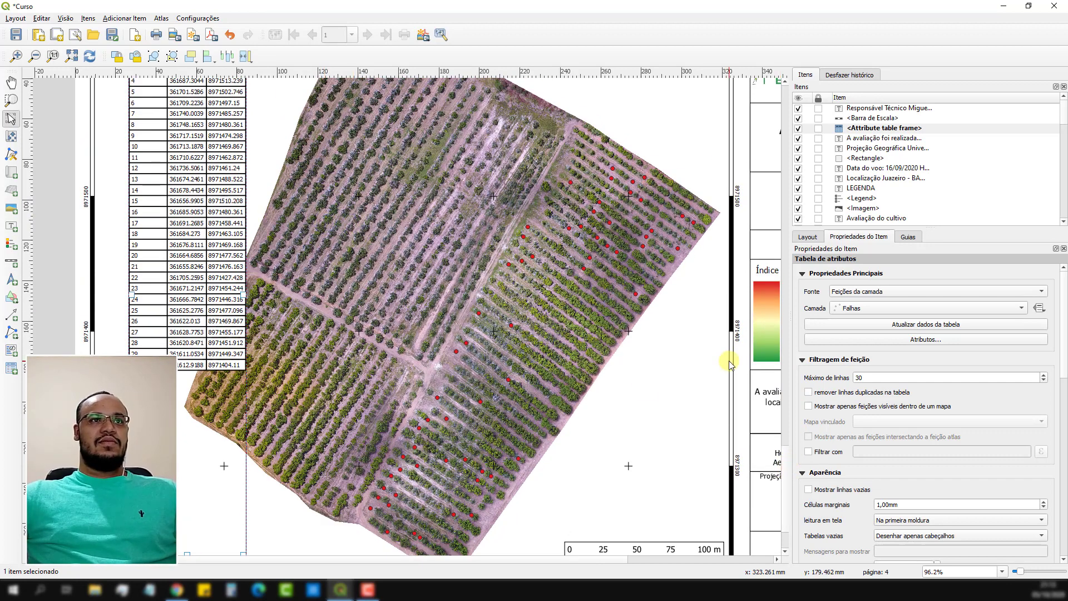
{"action": "scroll", "coordinate": [781, 459], "scroll_direction": "up", "scroll_amount": 4}
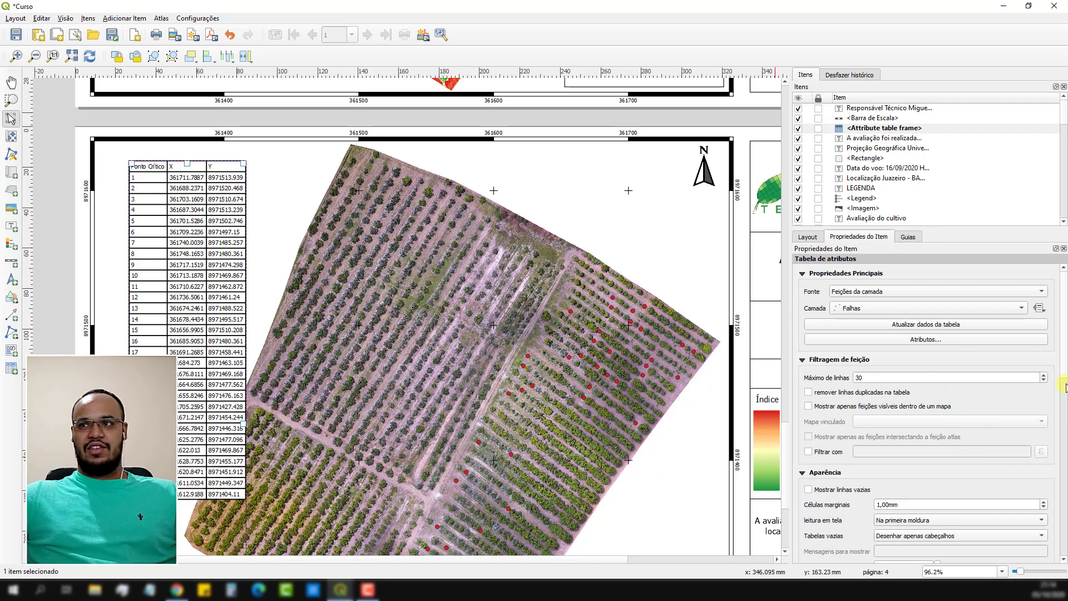
{"action": "left_click", "coordinate": [1045, 375]}
{"action": "left_click", "coordinate": [1045, 375]}
{"action": "left_click", "coordinate": [1045, 375]}
{"action": "left_click", "coordinate": [1045, 375]}
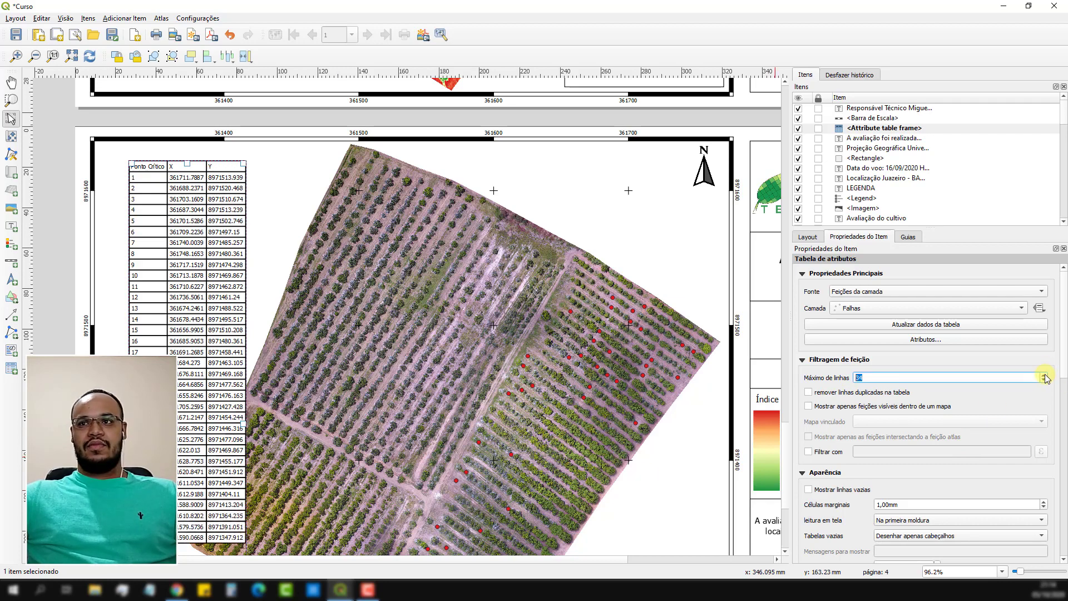
{"action": "left_click", "coordinate": [1045, 375]}
{"action": "left_click", "coordinate": [1045, 375]}
{"action": "left_click", "coordinate": [1045, 375]}
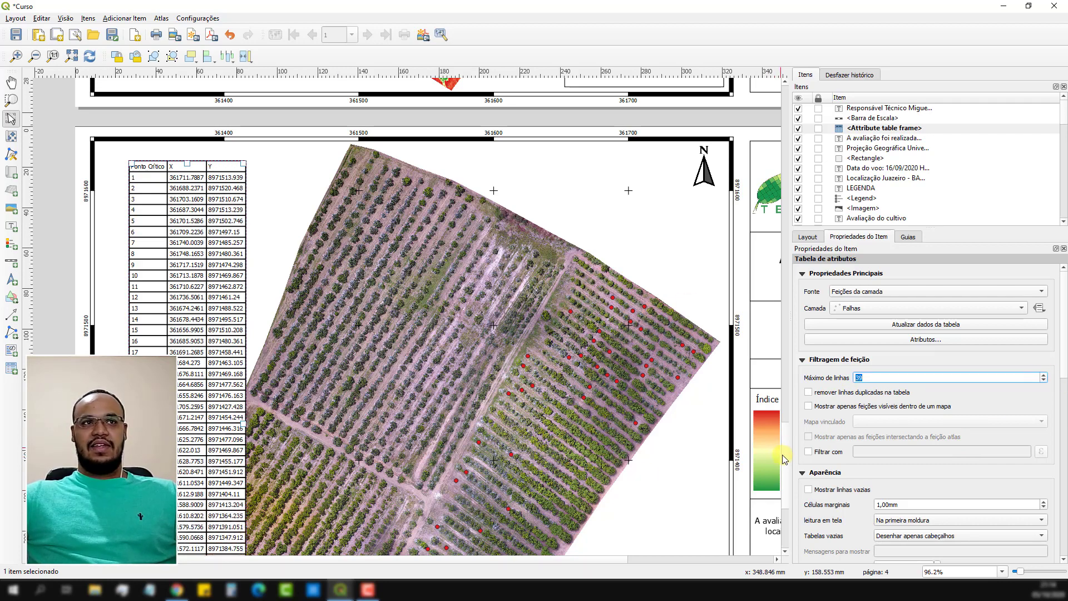
{"action": "left_click_drag", "start_coordinate": [782, 455], "coordinate": [783, 479]}
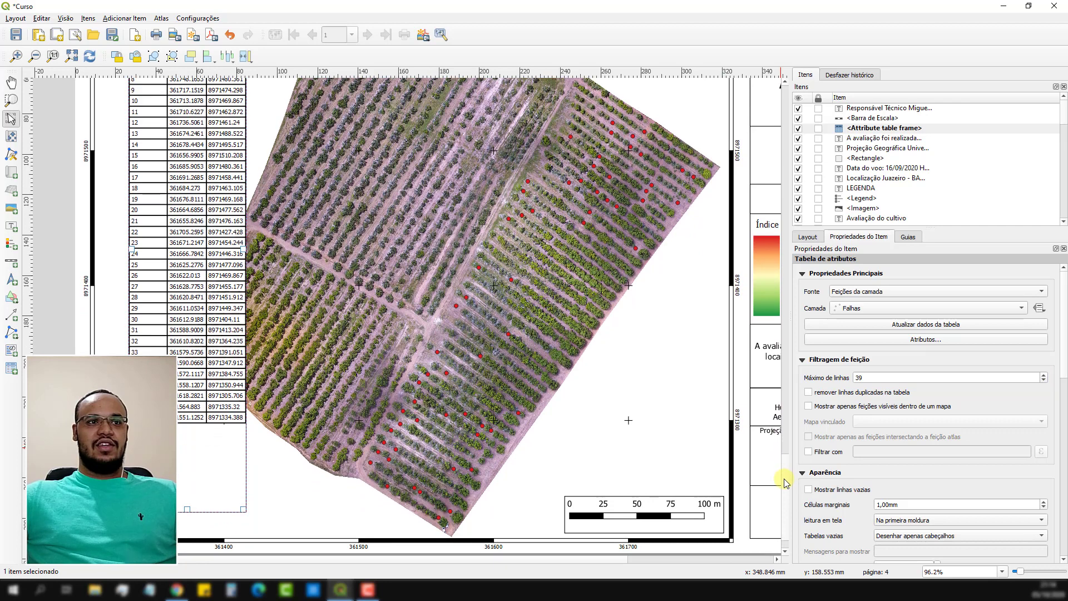
{"action": "left_click", "coordinate": [1045, 375]}
{"action": "left_click", "coordinate": [1045, 376]}
{"action": "left_click", "coordinate": [1044, 375]}
{"action": "left_click", "coordinate": [1044, 375]}
{"action": "left_click", "coordinate": [1045, 376]}
{"action": "left_click", "coordinate": [1044, 376]}
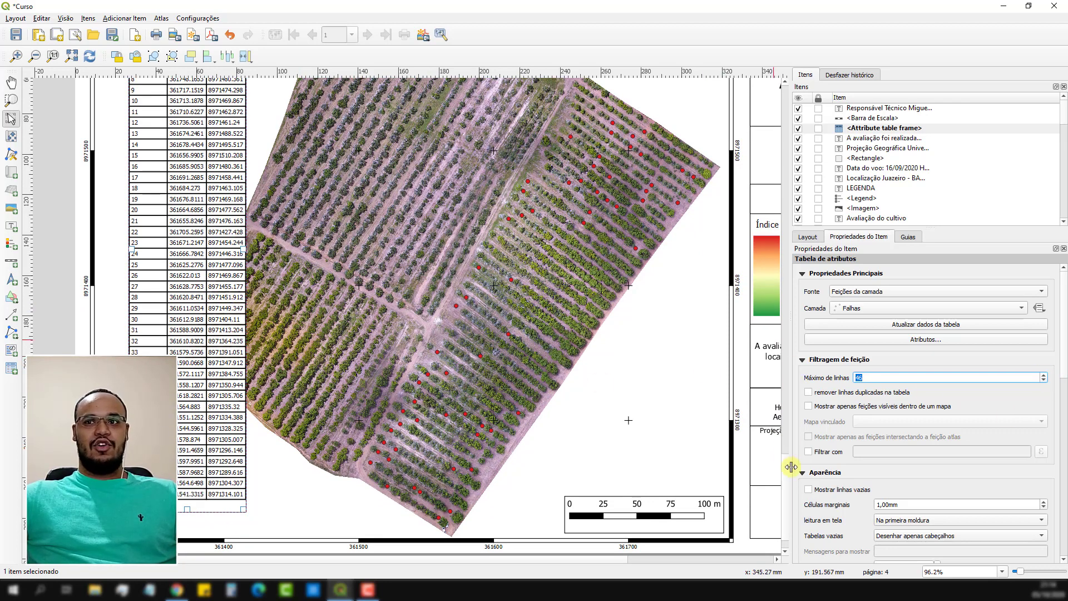
{"action": "mouse_move", "coordinate": [788, 471]}
{"action": "left_mouse_down"}
{"action": "mouse_move", "coordinate": [786, 443]}
{"action": "mouse_move", "coordinate": [786, 466]}
{"action": "left_mouse_up"}
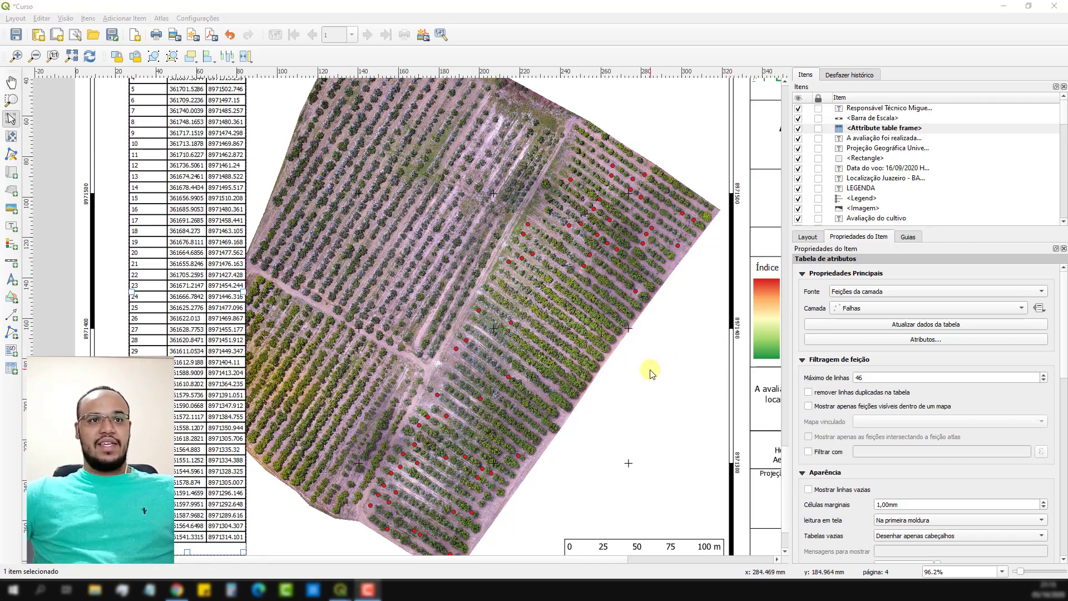
Reduce the font size of the attribute table's contents, first to 7 and finally to 6.
{"action": "scroll", "coordinate": [638, 370], "scroll_direction": "down", "scroll_amount": 1}
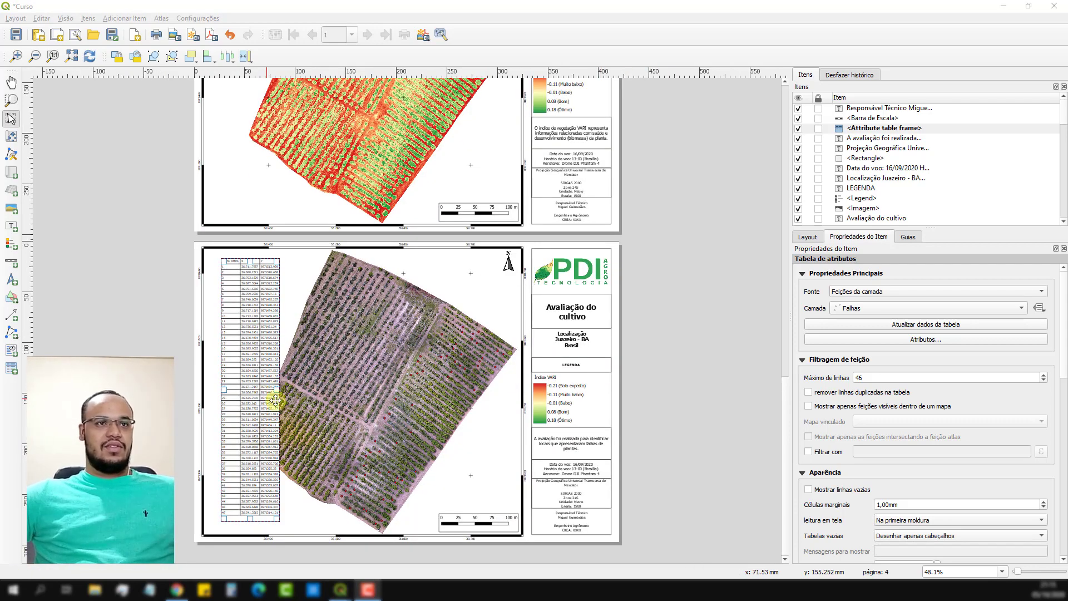
{"action": "scroll", "coordinate": [269, 390], "scroll_direction": "up", "scroll_amount": 1}
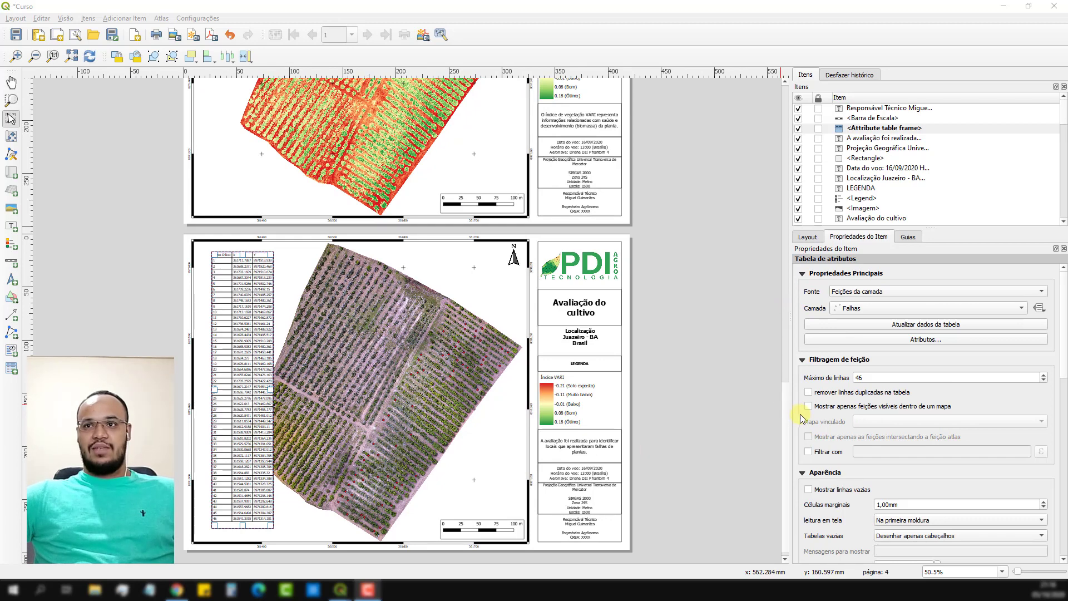
{"action": "scroll", "coordinate": [800, 420], "scroll_direction": "down", "scroll_amount": 8}
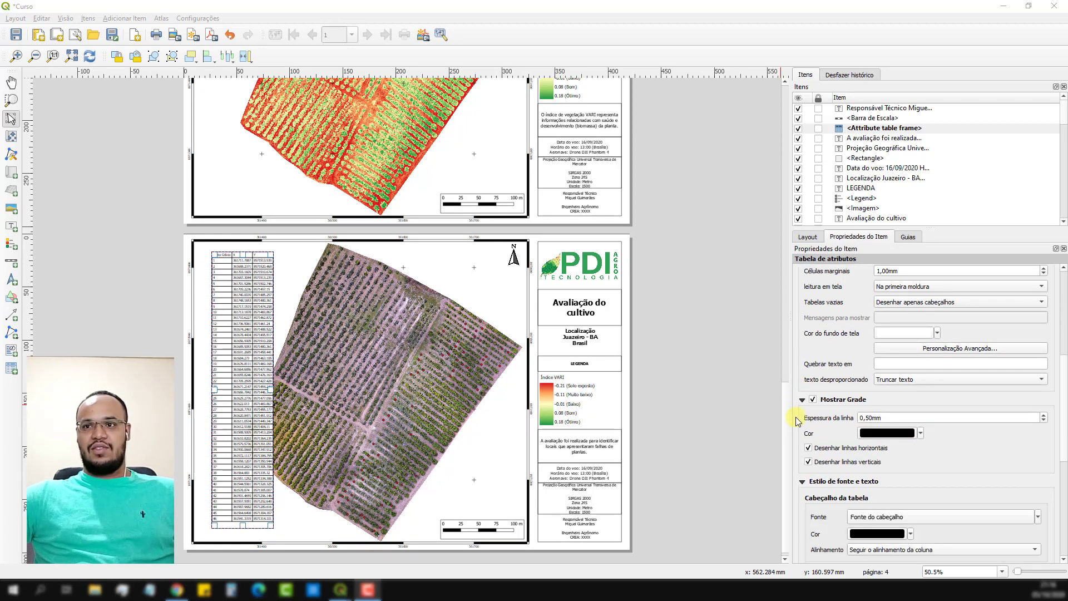
{"action": "scroll", "coordinate": [797, 420], "scroll_direction": "down", "scroll_amount": 5}
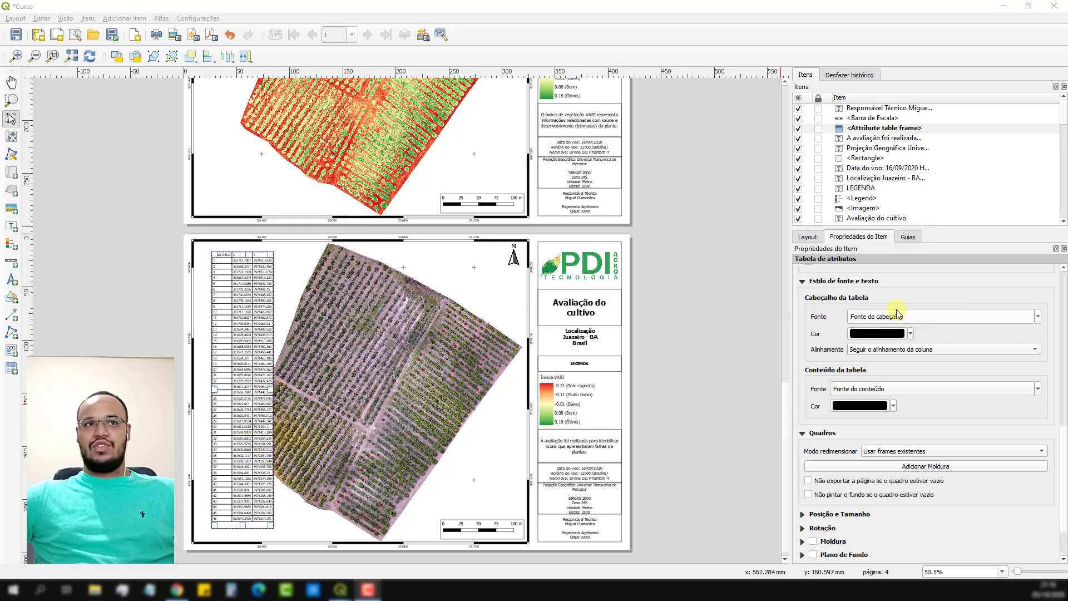
{"action": "left_click", "coordinate": [887, 389]}
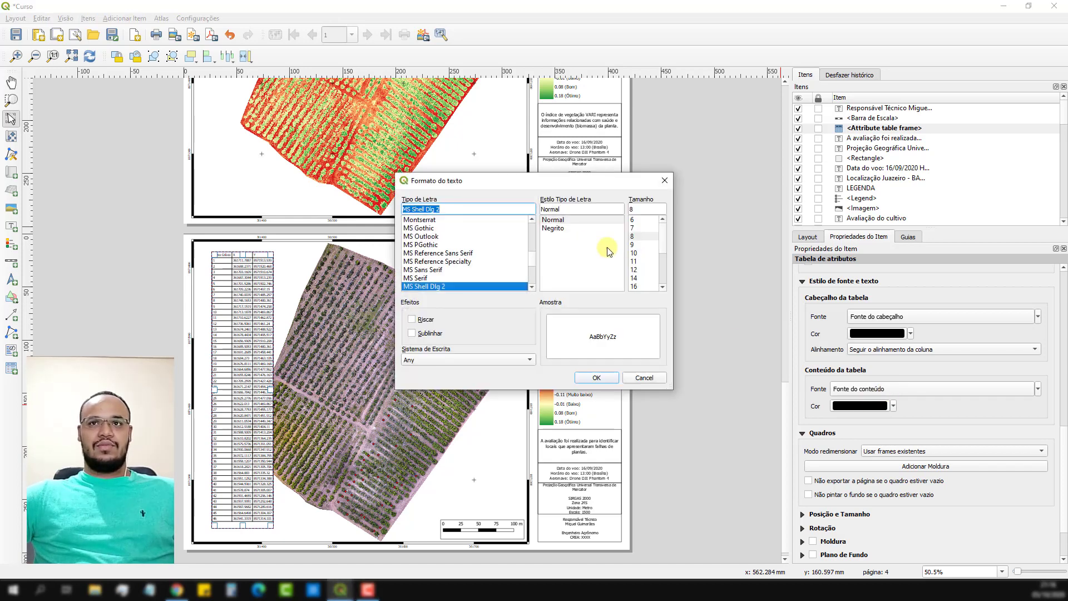
{"action": "left_click", "coordinate": [633, 228]}
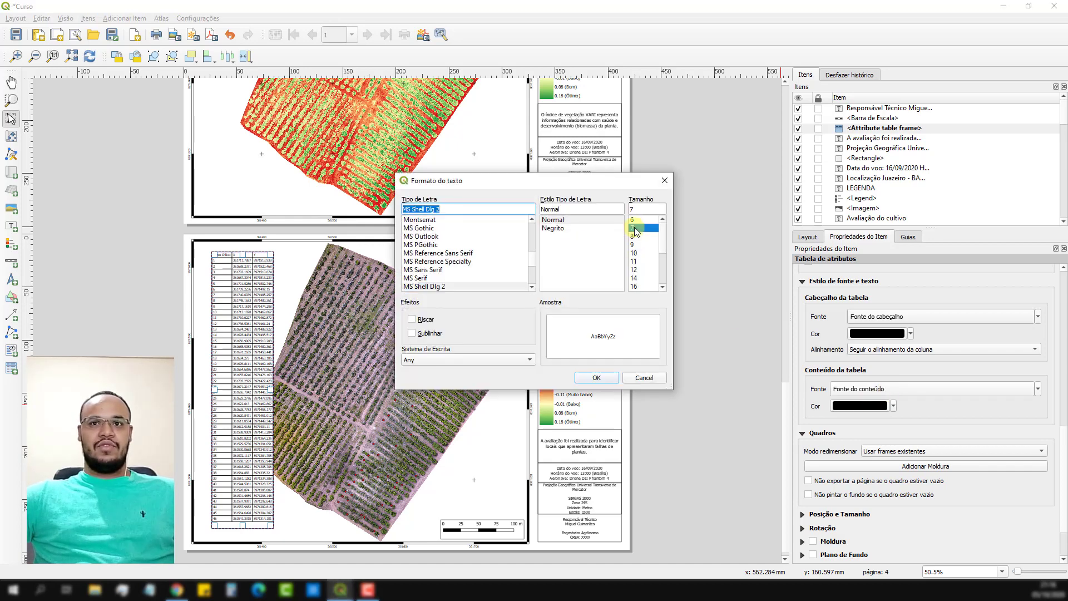
{"action": "left_click", "coordinate": [609, 381]}
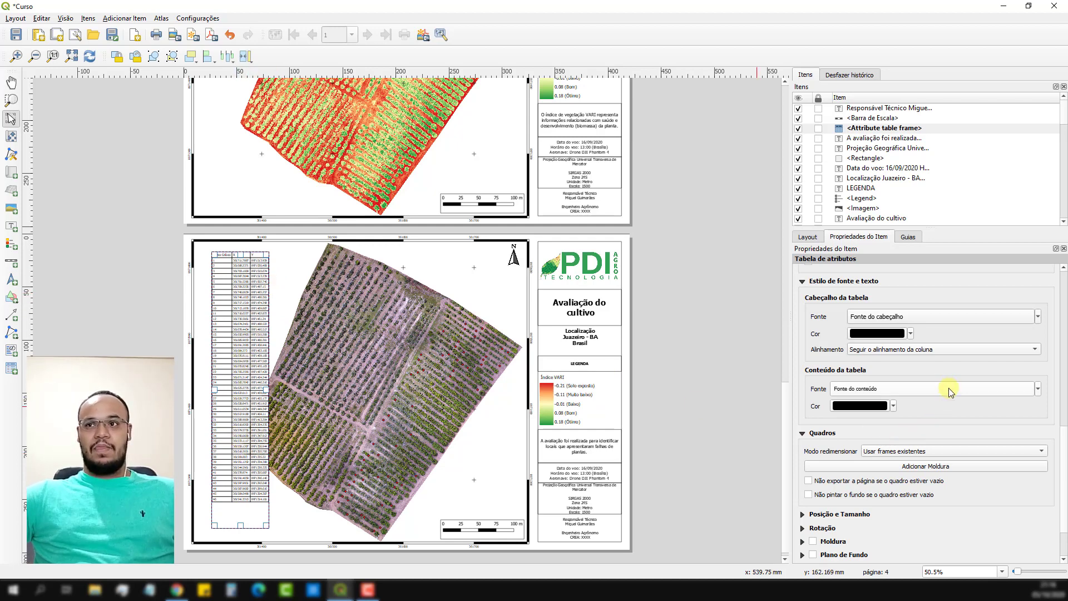
{"action": "left_click", "coordinate": [1027, 392]}
{"action": "left_click", "coordinate": [633, 220]}
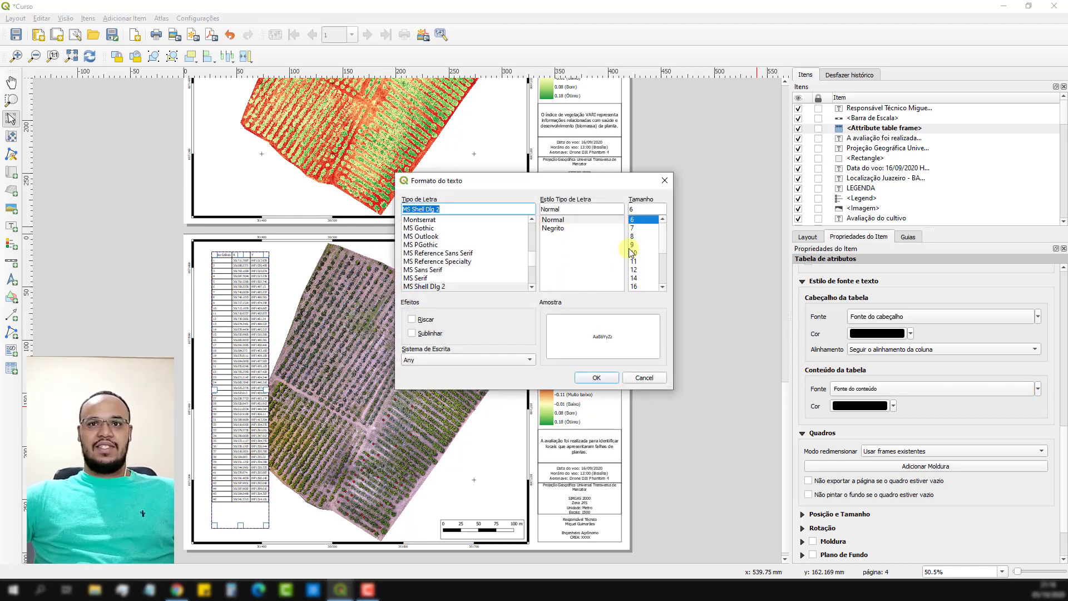
{"action": "left_click", "coordinate": [596, 378]}
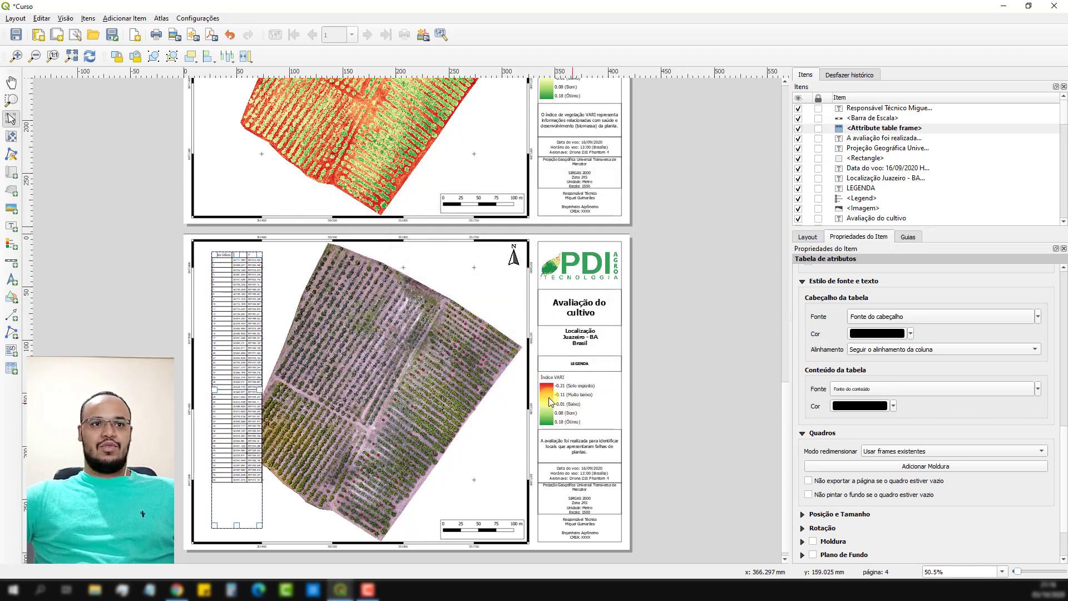
Move the attribute table into the map frame's upper-left corner and extend the table frame downward towards the map's lower edge.
{"action": "left_click_drag", "start_coordinate": [236, 366], "coordinate": [223, 359]}
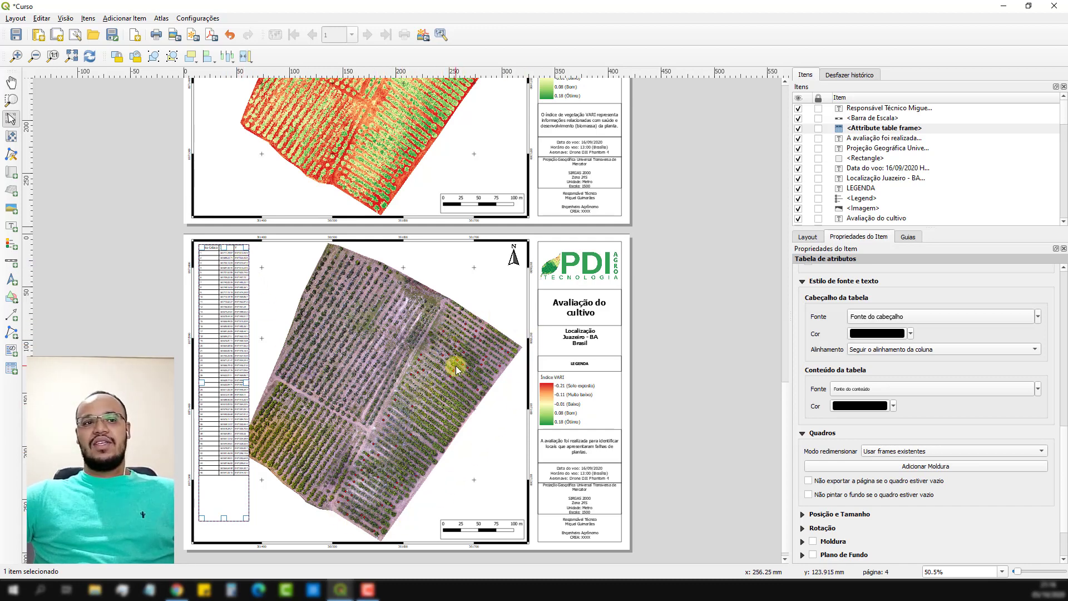
{"action": "left_click_drag", "start_coordinate": [224, 518], "coordinate": [225, 532]}
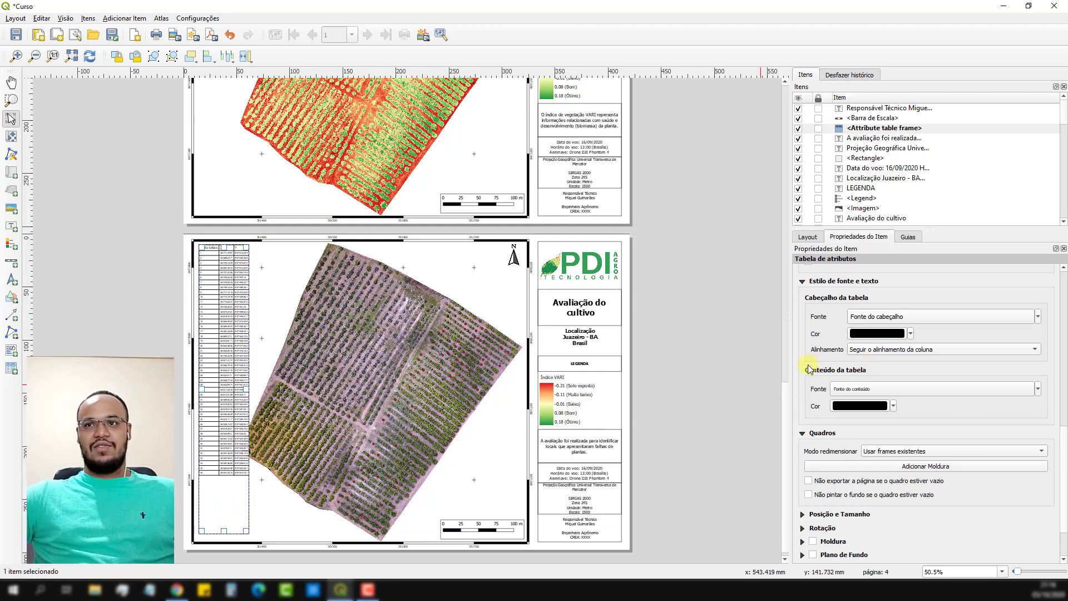
Raise the attribute table's maximum number of rows to 58.
{"action": "scroll", "coordinate": [808, 369], "scroll_direction": "up", "scroll_amount": 8}
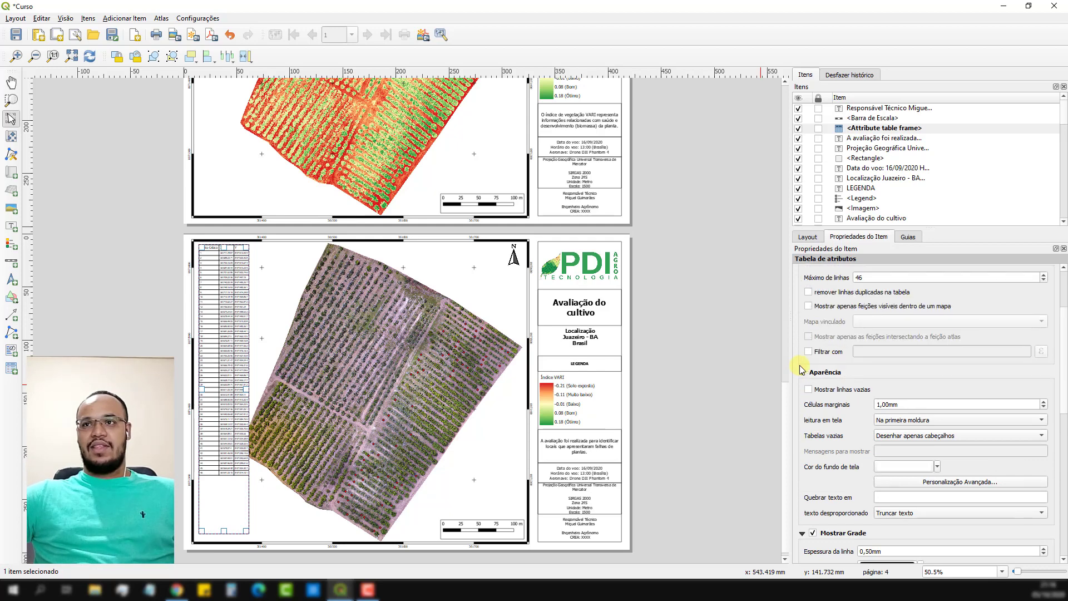
{"action": "scroll", "coordinate": [802, 370], "scroll_direction": "up", "scroll_amount": 2}
{"action": "left_click", "coordinate": [1044, 340]}
{"action": "left_click", "coordinate": [1045, 341]}
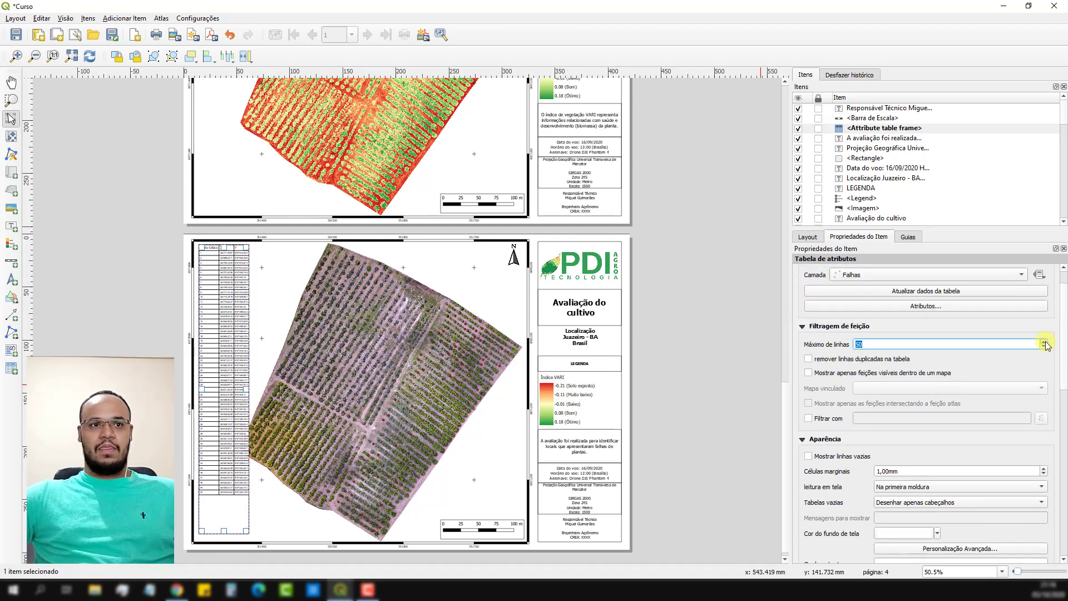
{"action": "left_click", "coordinate": [1045, 341]}
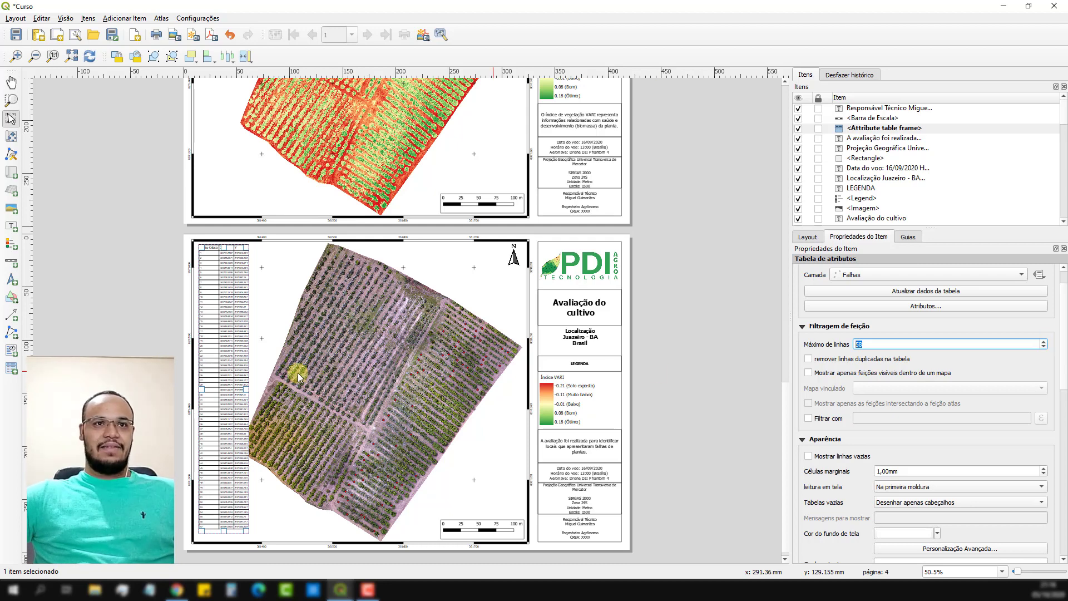
Nudge the attribute table closer into the map frame's upper-left corner.
{"action": "scroll", "coordinate": [181, 378], "scroll_direction": "up", "scroll_amount": 1}
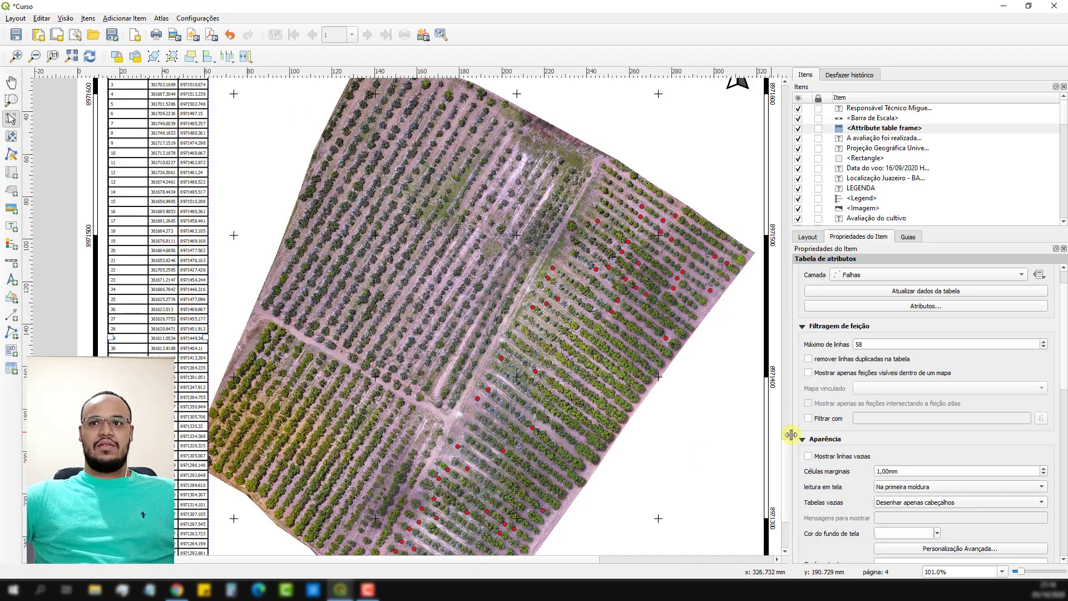
{"action": "left_click_drag", "start_coordinate": [787, 456], "coordinate": [778, 429]}
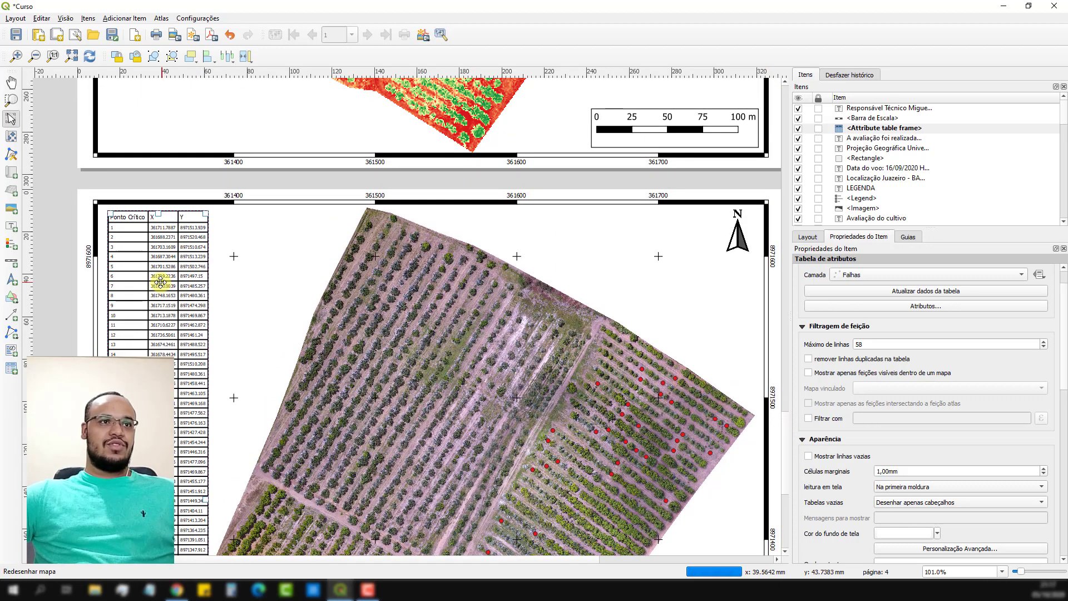
{"action": "left_click_drag", "start_coordinate": [159, 281], "coordinate": [155, 271]}
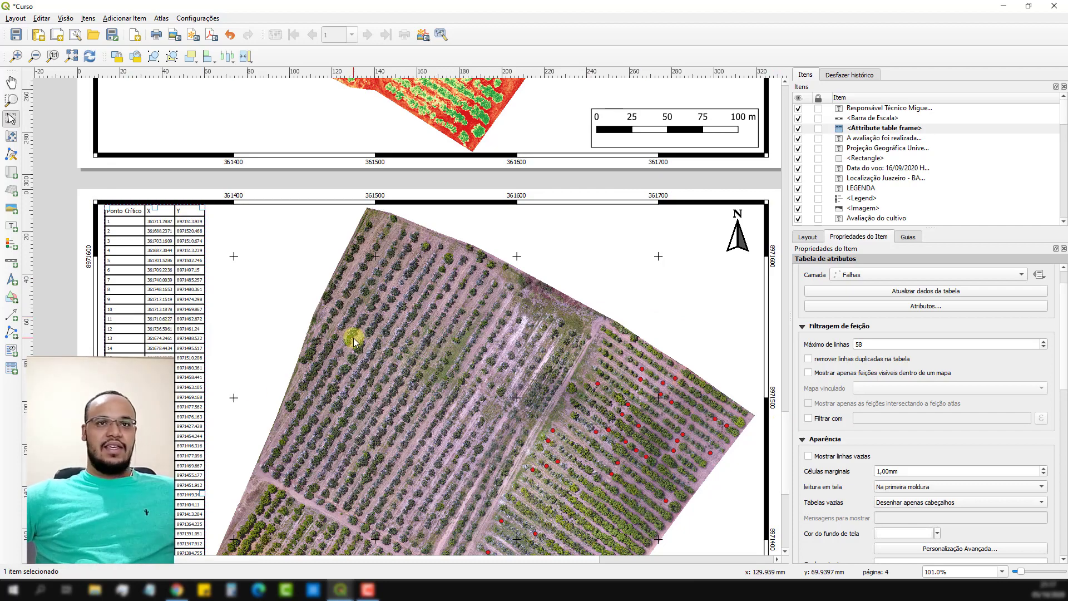
{"action": "scroll", "coordinate": [354, 341], "scroll_direction": "down", "scroll_amount": 4}
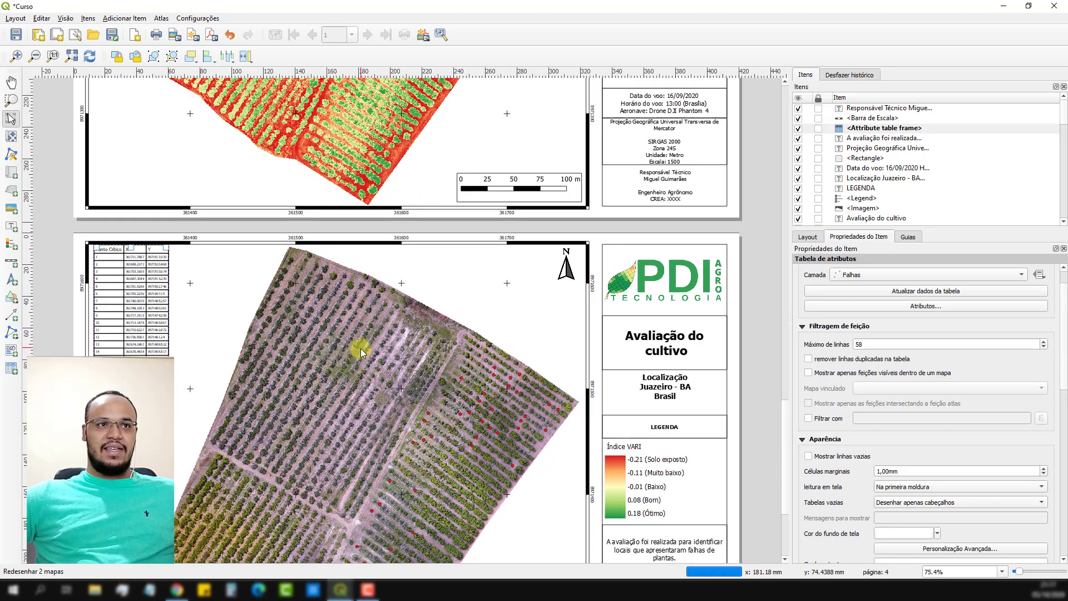
{"action": "scroll", "coordinate": [361, 349], "scroll_direction": "down", "scroll_amount": 4}
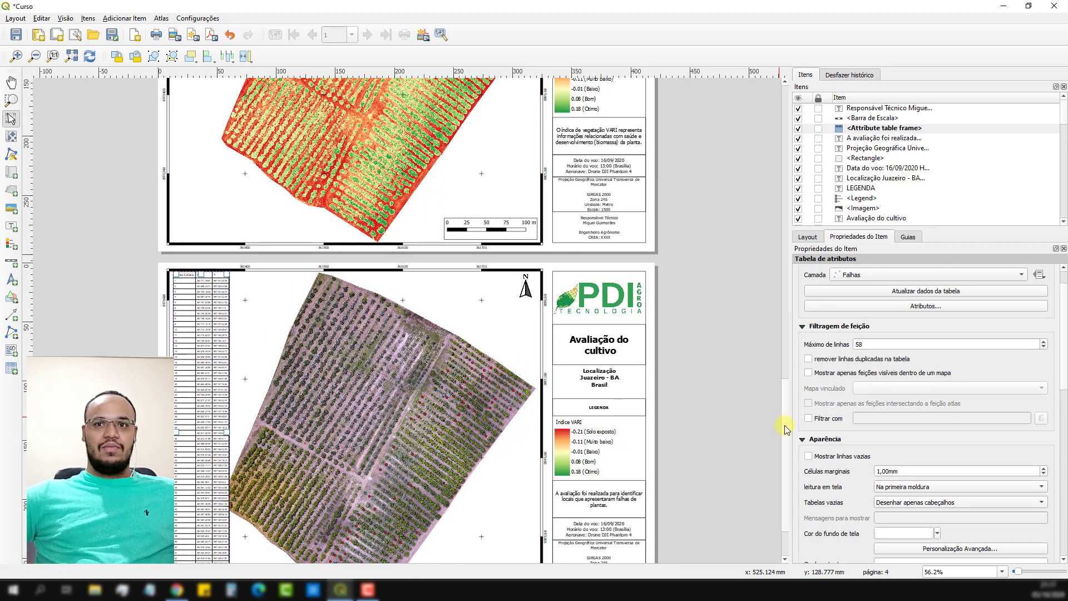
Move the attribute table away from the map's left side and shift the orchard image left within the map frame.
{"action": "left_click_drag", "start_coordinate": [786, 430], "coordinate": [788, 465]}
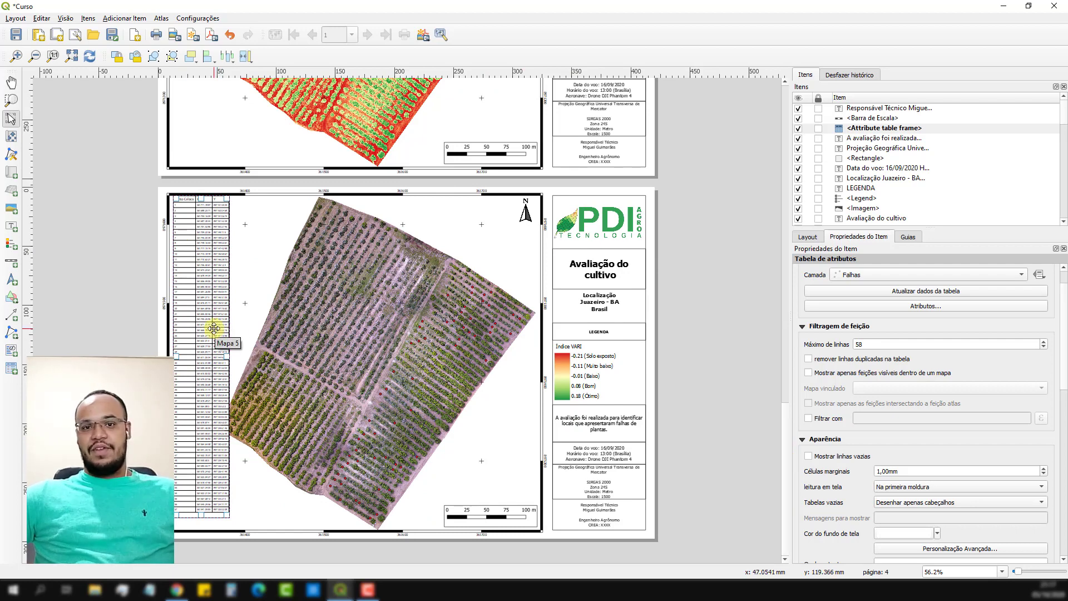
{"action": "left_click_drag", "start_coordinate": [214, 328], "coordinate": [463, 331]}
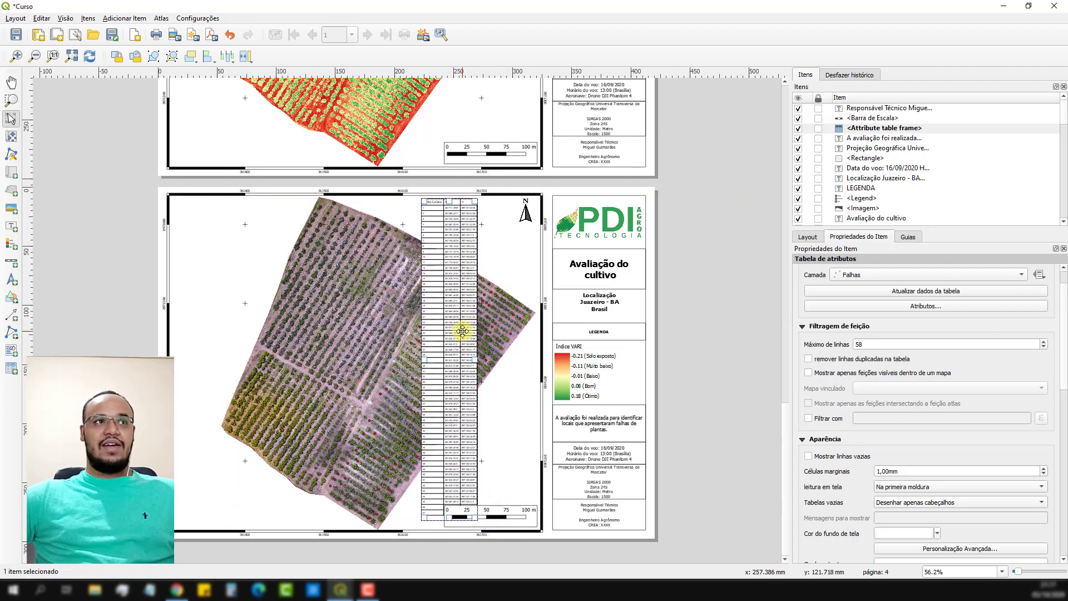
{"action": "left_click", "coordinate": [248, 263]}
{"action": "left_click", "coordinate": [16, 136]}
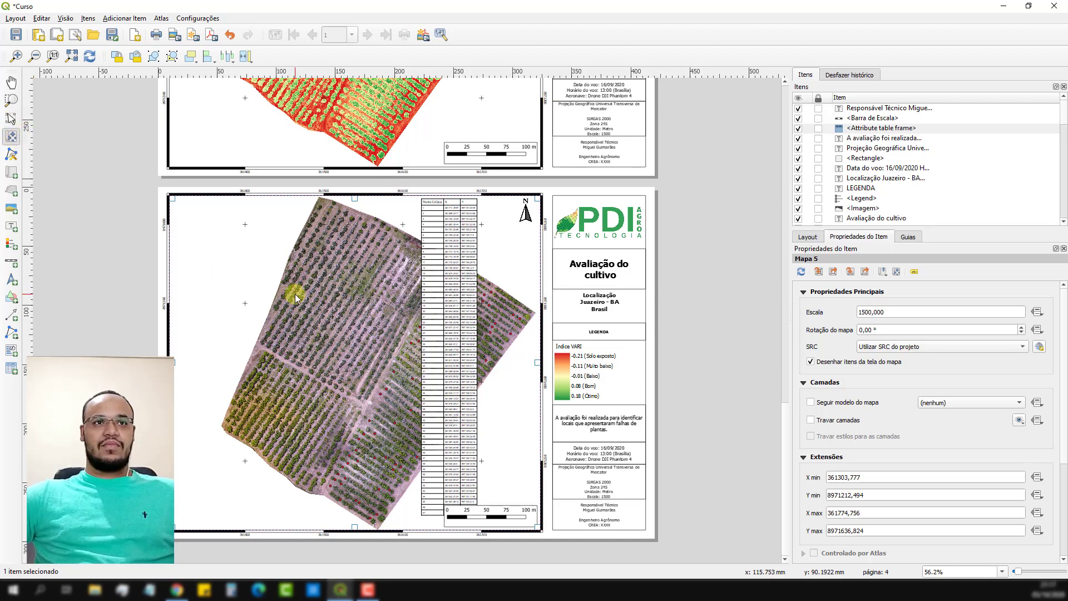
{"action": "left_click_drag", "start_coordinate": [296, 295], "coordinate": [242, 289]}
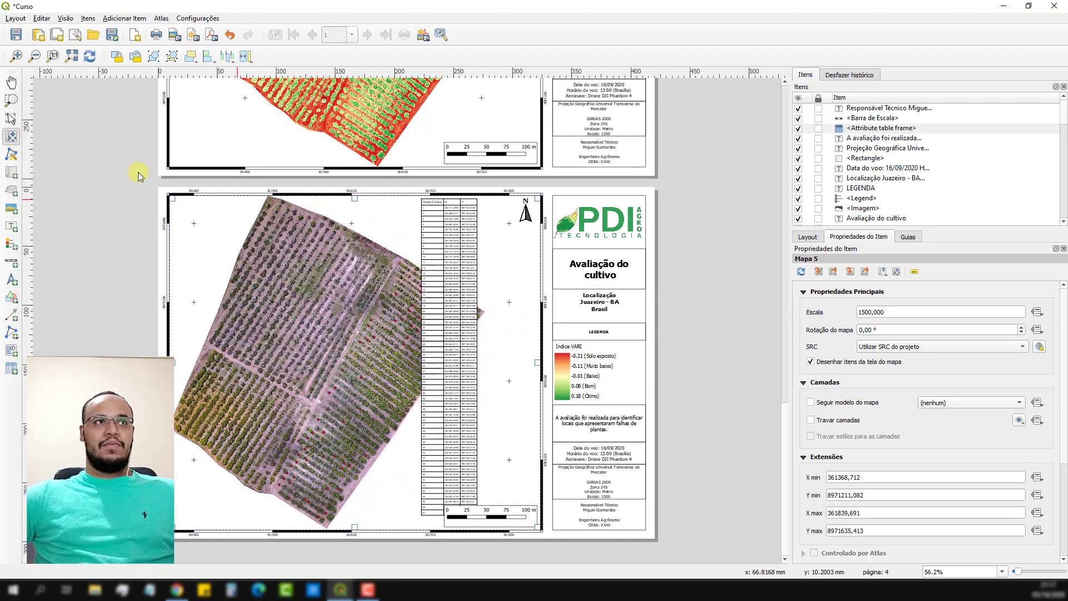
Move the north arrow to the map frame's upper-left corner and the scale bar to its lower-left corner.
{"action": "left_click", "coordinate": [11, 118]}
{"action": "left_click", "coordinate": [526, 215]}
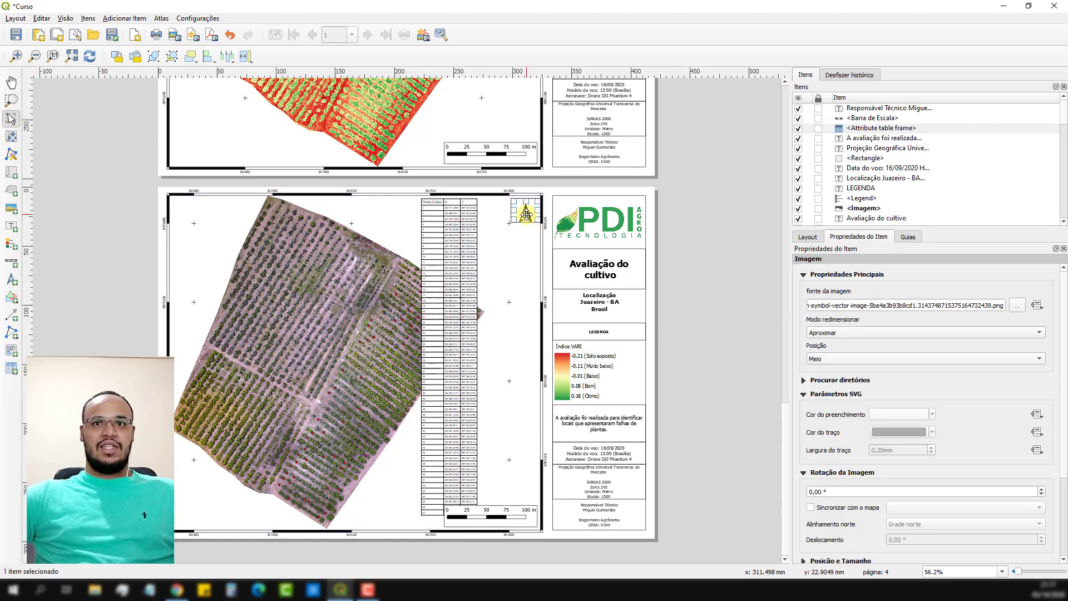
{"action": "left_click_drag", "start_coordinate": [526, 215], "coordinate": [184, 213]}
{"action": "left_click_drag", "start_coordinate": [526, 517], "coordinate": [249, 510]}
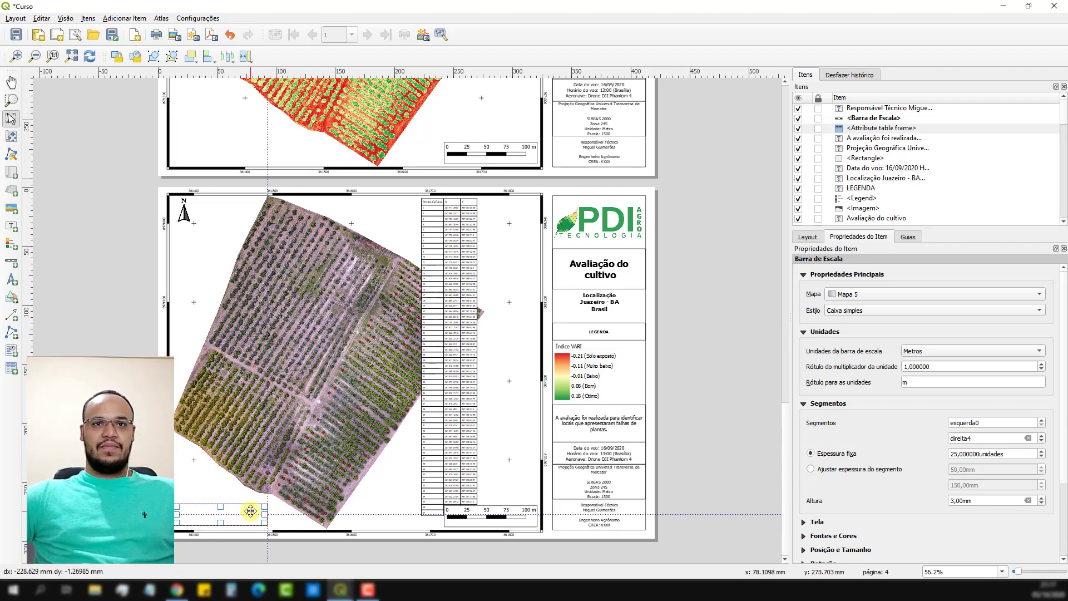
Place the attribute table against the inner right edge of the map frame and check its position up close.
{"action": "left_click", "coordinate": [460, 282]}
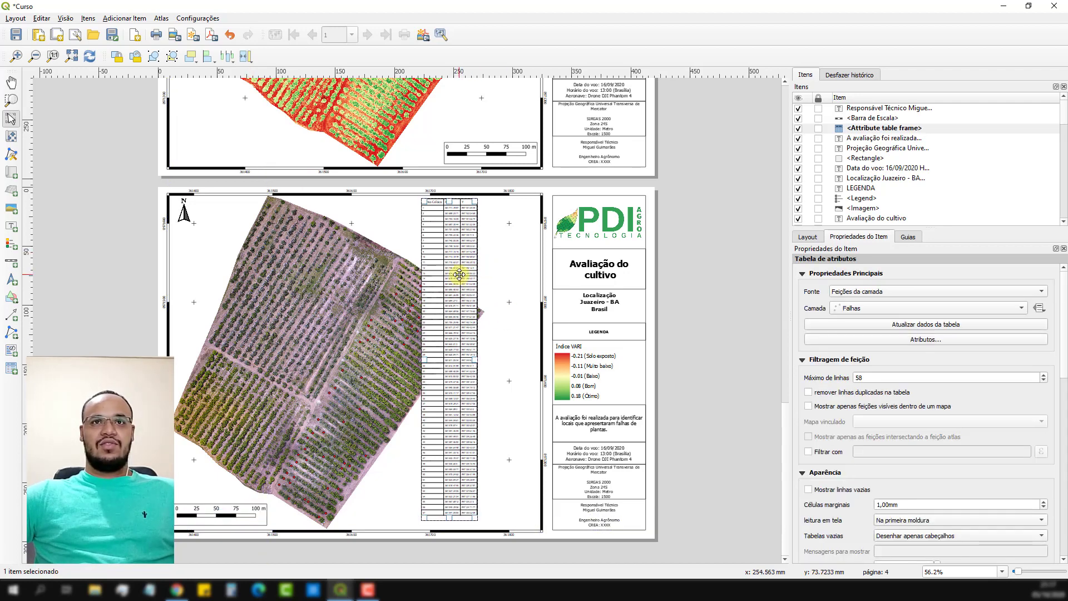
{"action": "left_click_drag", "start_coordinate": [458, 277], "coordinate": [522, 272]}
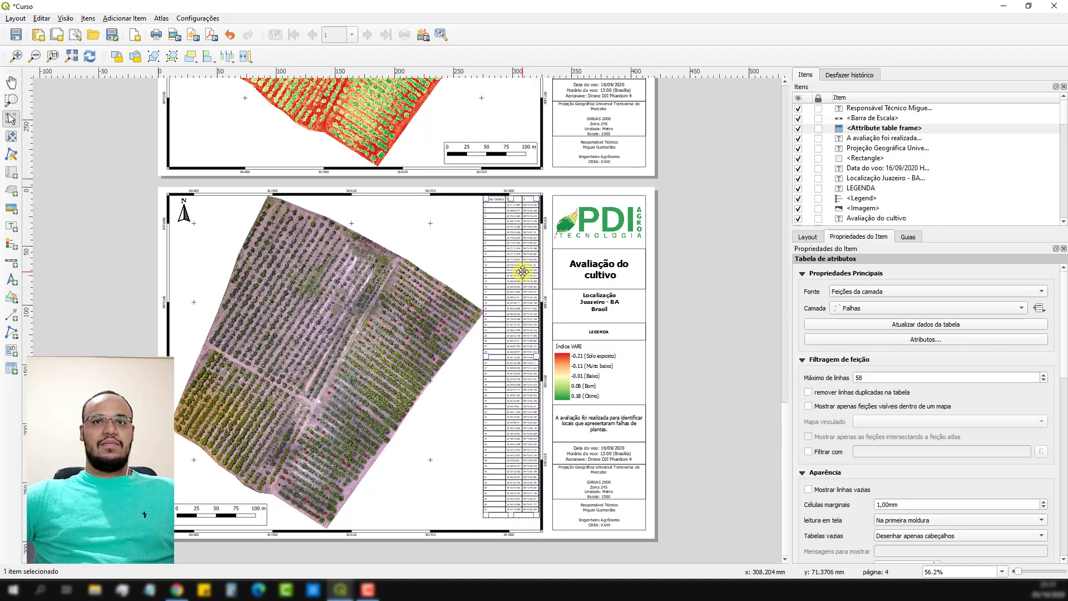
{"action": "scroll", "coordinate": [539, 242], "scroll_direction": "up", "scroll_amount": 2}
{"action": "scroll", "coordinate": [519, 211], "scroll_direction": "up", "scroll_amount": 1}
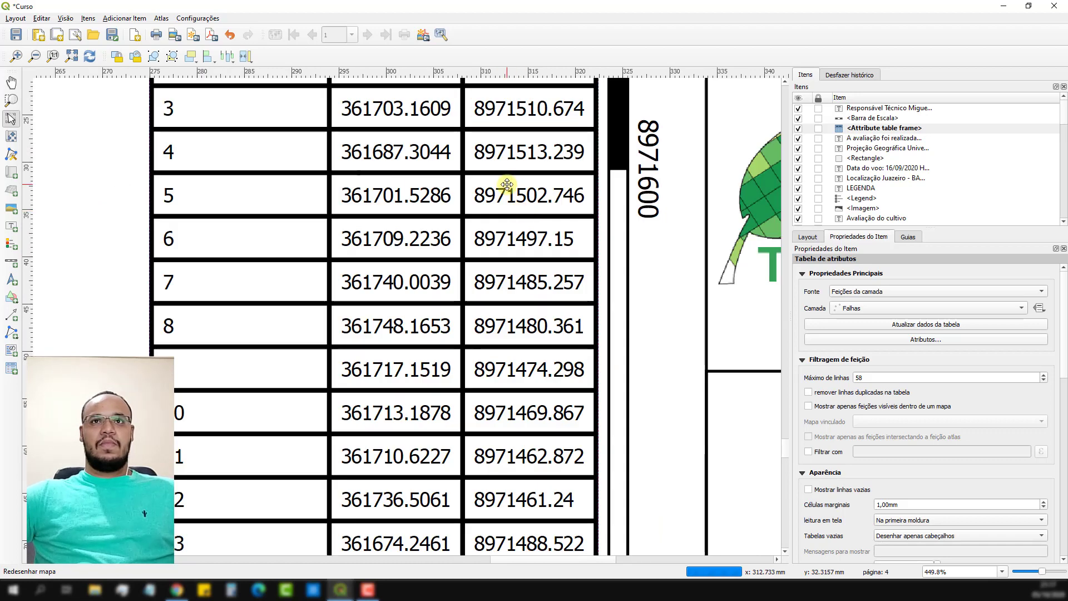
{"action": "scroll", "coordinate": [516, 184], "scroll_direction": "down", "scroll_amount": 2}
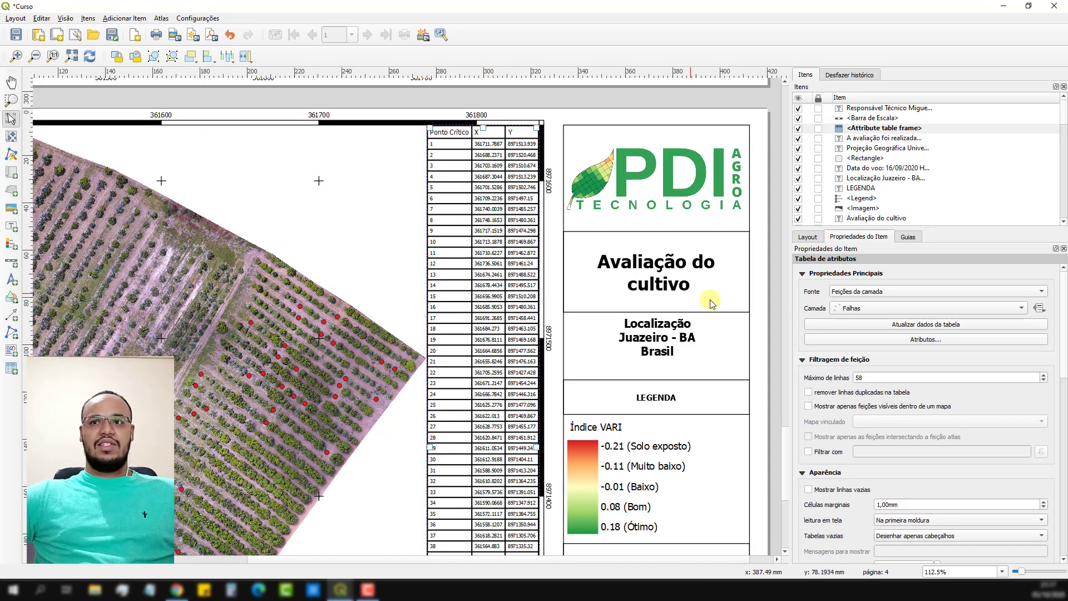
Extend the attribute table frame down to the map's lower edge and raise the maximum number of rows to 60.
{"action": "left_click_drag", "start_coordinate": [789, 467], "coordinate": [789, 507]}
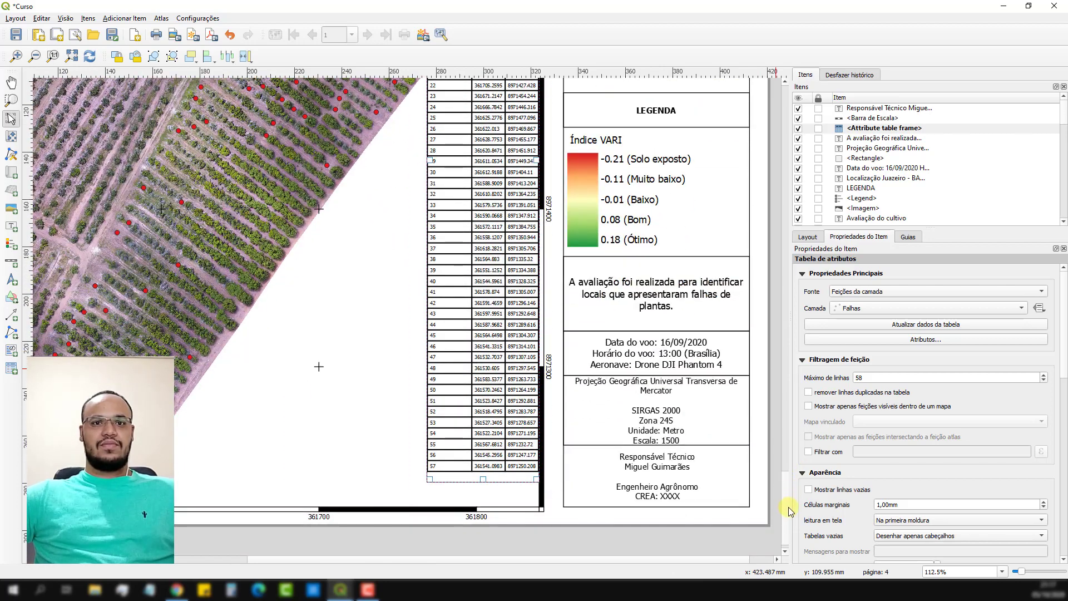
{"action": "left_click_drag", "start_coordinate": [483, 480], "coordinate": [485, 504]}
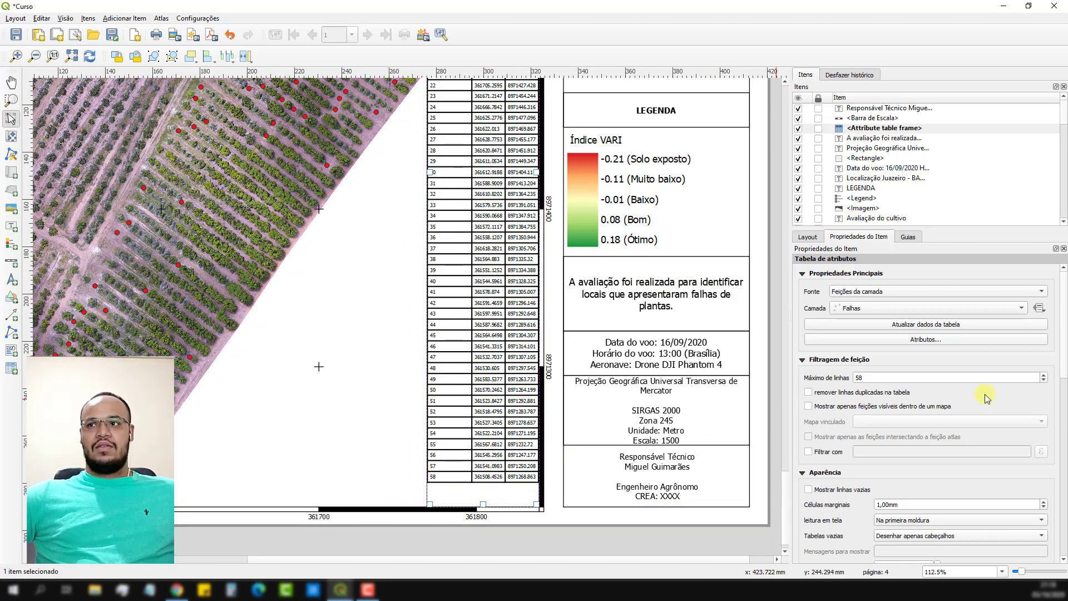
{"action": "left_click", "coordinate": [1044, 376]}
{"action": "left_click", "coordinate": [1044, 377]}
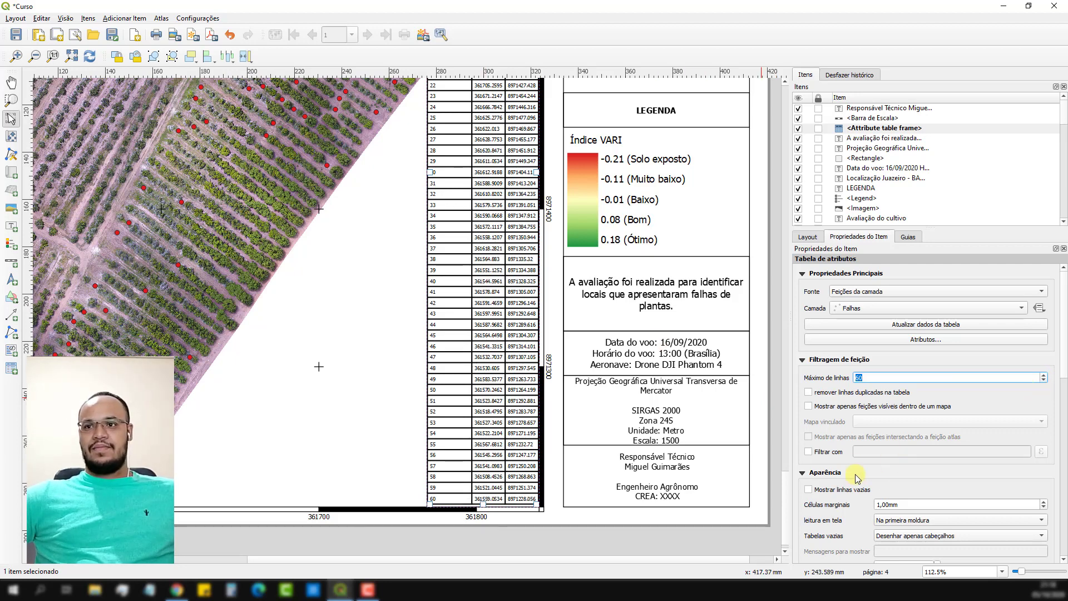
Set the table's grid line thickness to 0.40 mm and raise the maximum number of rows above 60.
{"action": "scroll", "coordinate": [800, 506], "scroll_direction": "down", "scroll_amount": 3}
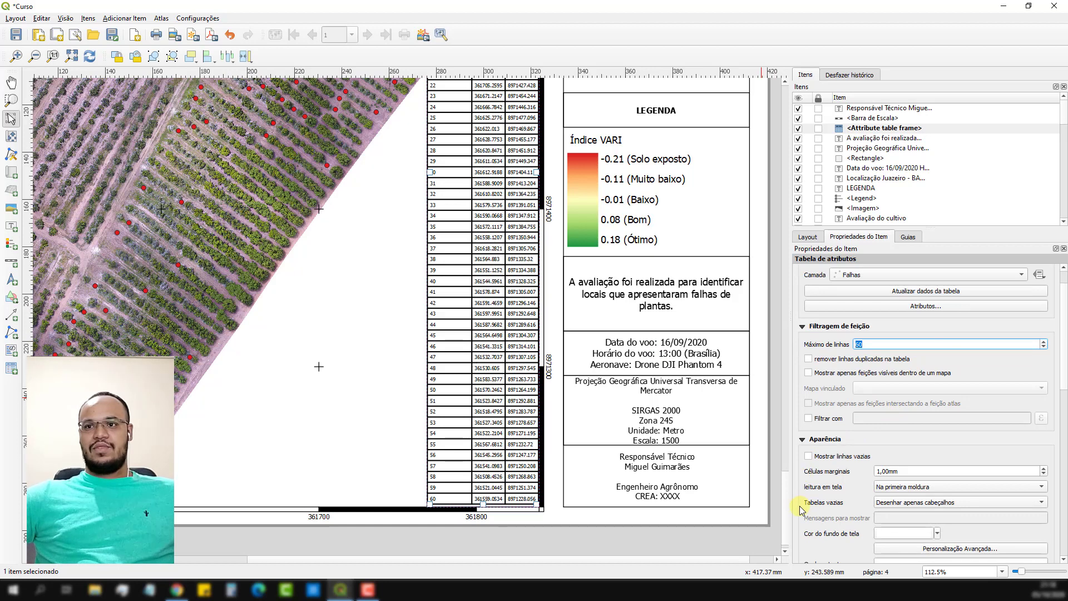
{"action": "scroll", "coordinate": [800, 507], "scroll_direction": "down", "scroll_amount": 1}
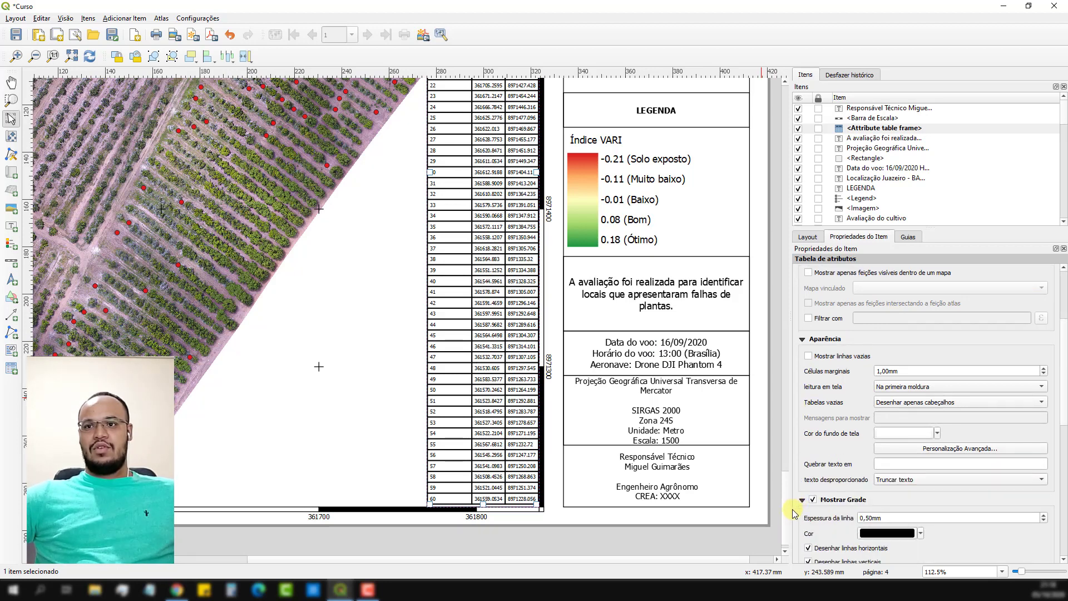
{"action": "left_click", "coordinate": [1045, 522]}
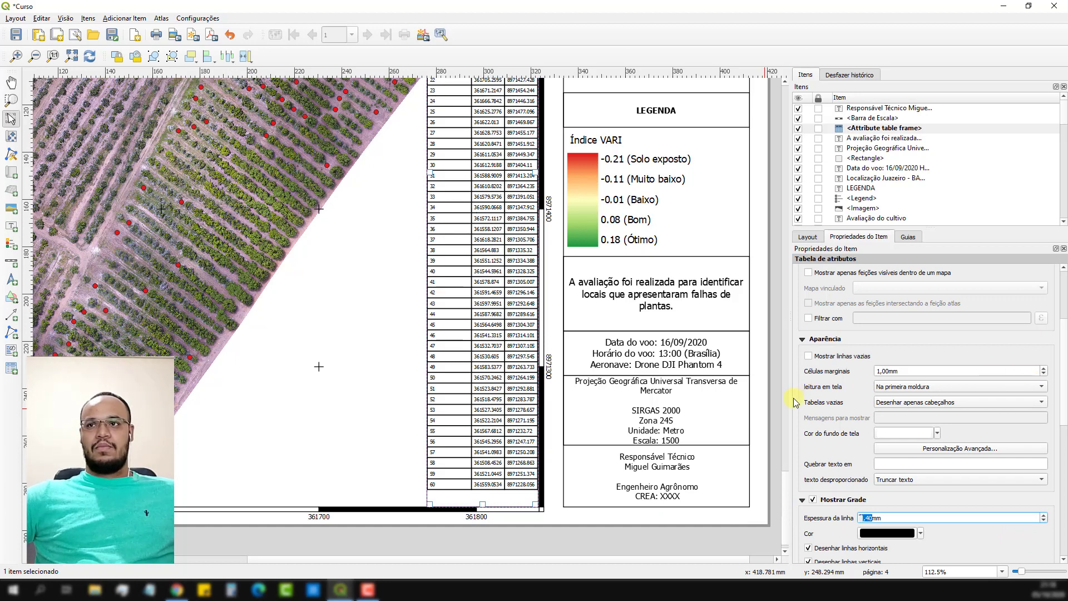
{"action": "scroll", "coordinate": [796, 399], "scroll_direction": "up", "scroll_amount": 4}
{"action": "left_click", "coordinate": [1044, 375]}
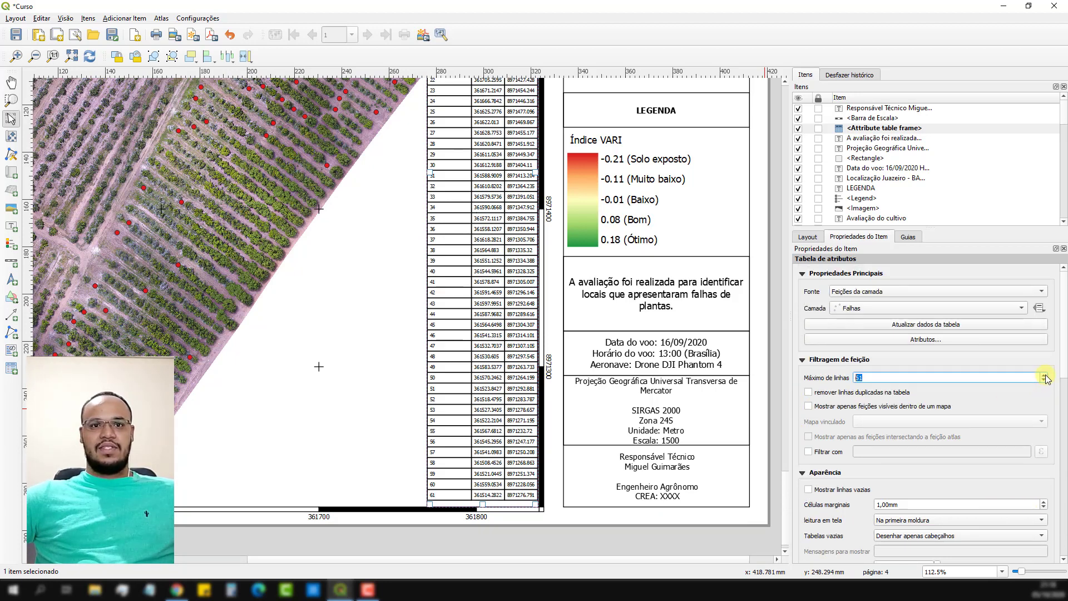
Thin the table's grid lines to 0.30 mm and shift the table slightly right against the map frame's edge.
{"action": "scroll", "coordinate": [803, 445], "scroll_direction": "down", "scroll_amount": 10}
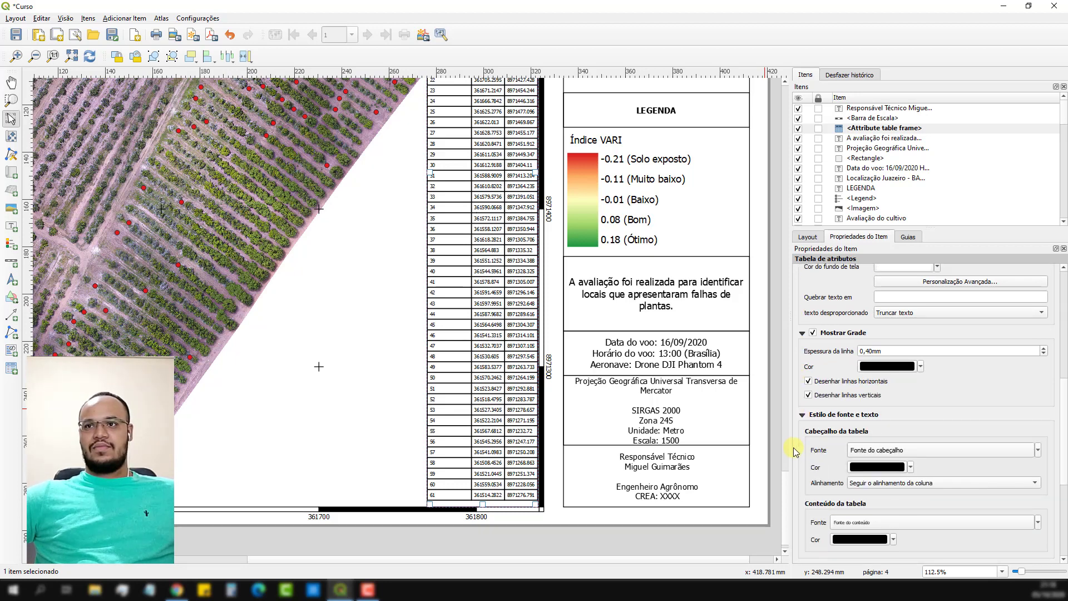
{"action": "left_click", "coordinate": [1044, 354]}
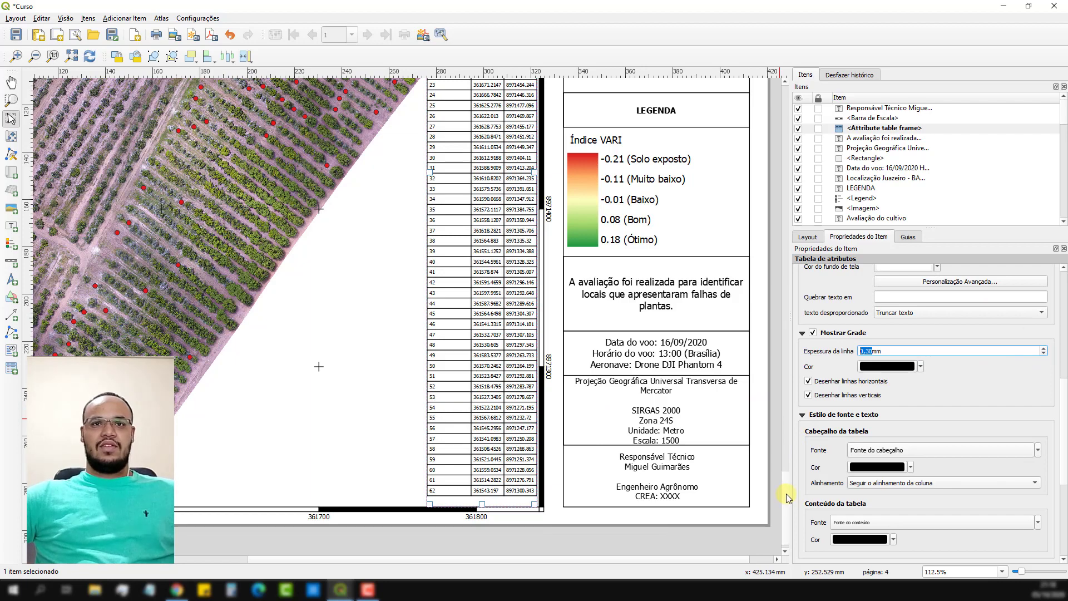
{"action": "left_click_drag", "start_coordinate": [786, 493], "coordinate": [787, 443]}
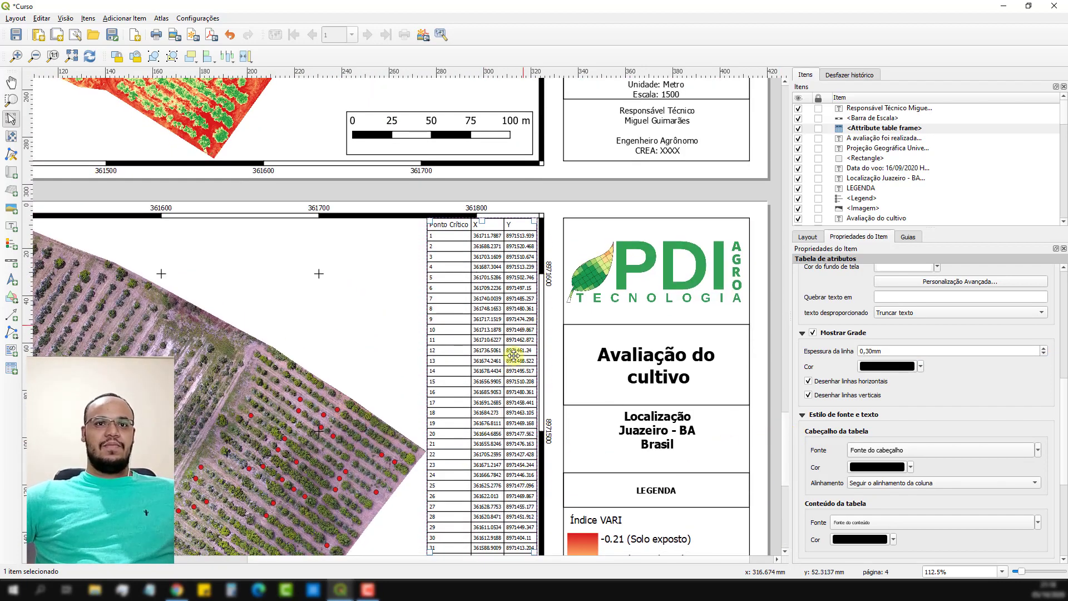
{"action": "scroll", "coordinate": [508, 363], "scroll_direction": "up", "scroll_amount": 5}
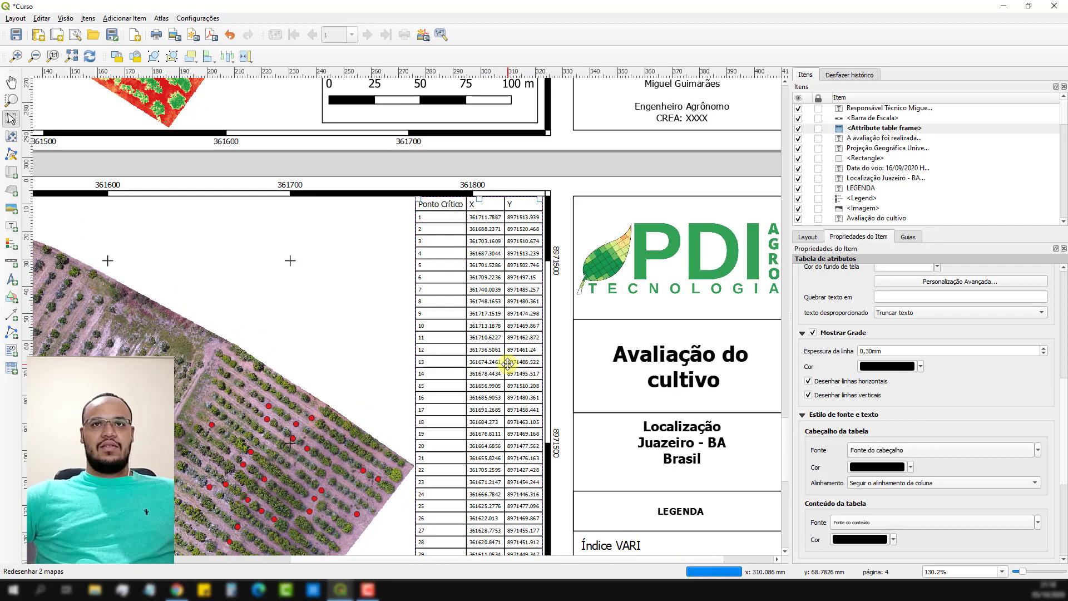
{"action": "scroll", "coordinate": [508, 363], "scroll_direction": "up", "scroll_amount": 3}
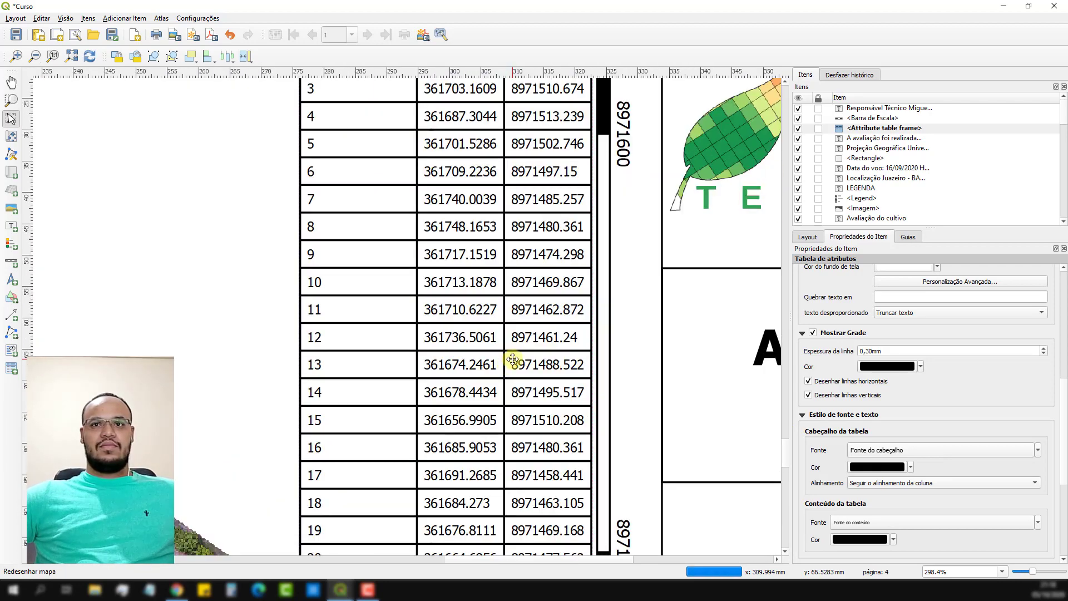
{"action": "left_click_drag", "start_coordinate": [511, 354], "coordinate": [519, 359]}
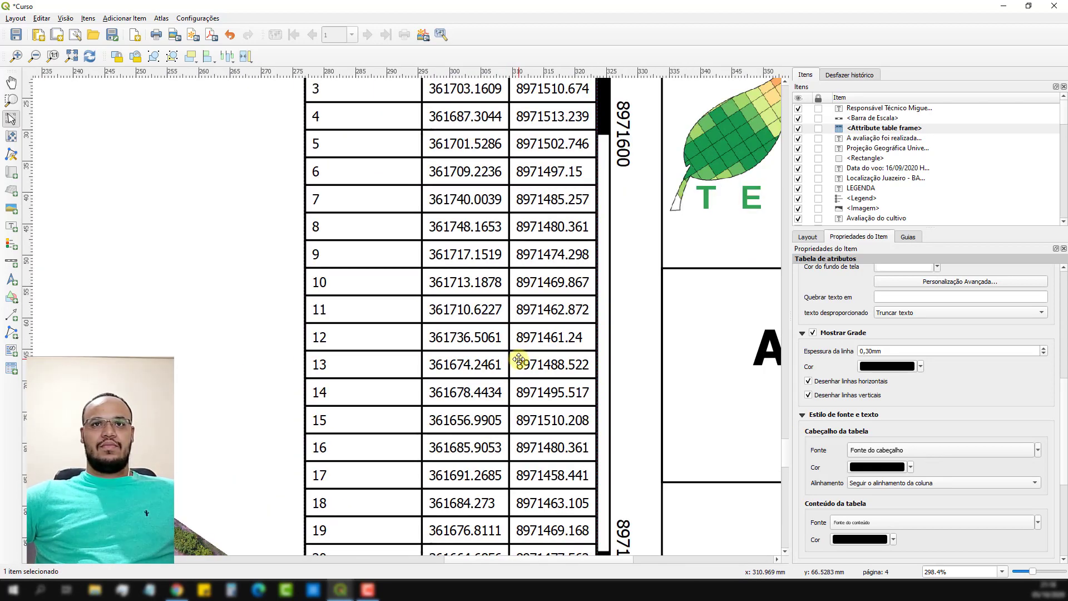
Move the scale bar to the map's lower-right area, directly beside the attribute table.
{"action": "scroll", "coordinate": [519, 359], "scroll_direction": "down", "scroll_amount": 10}
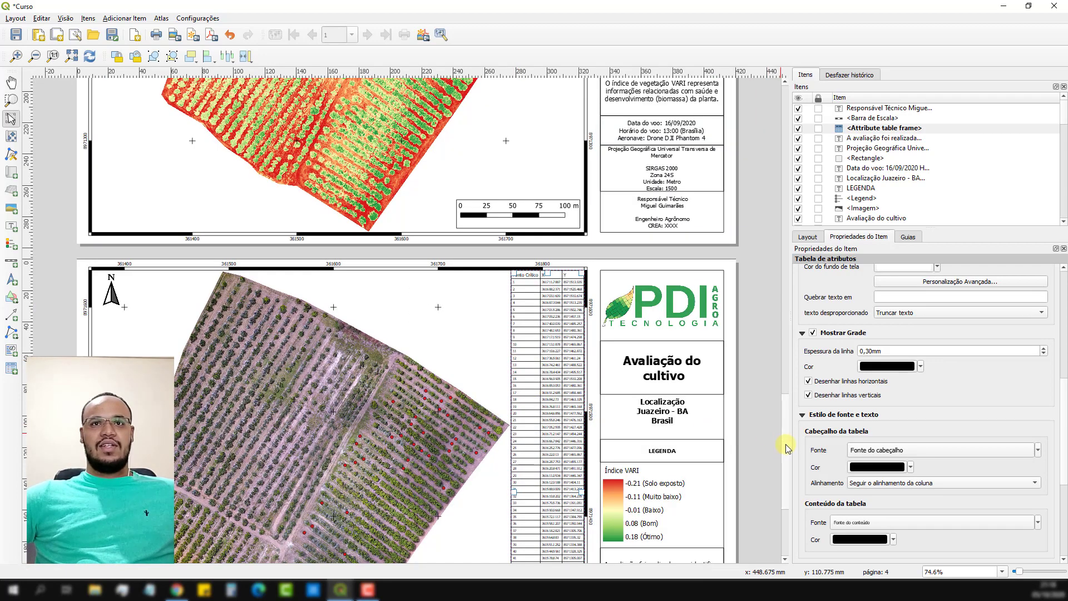
{"action": "scroll", "coordinate": [787, 447], "scroll_direction": "down", "scroll_amount": 5}
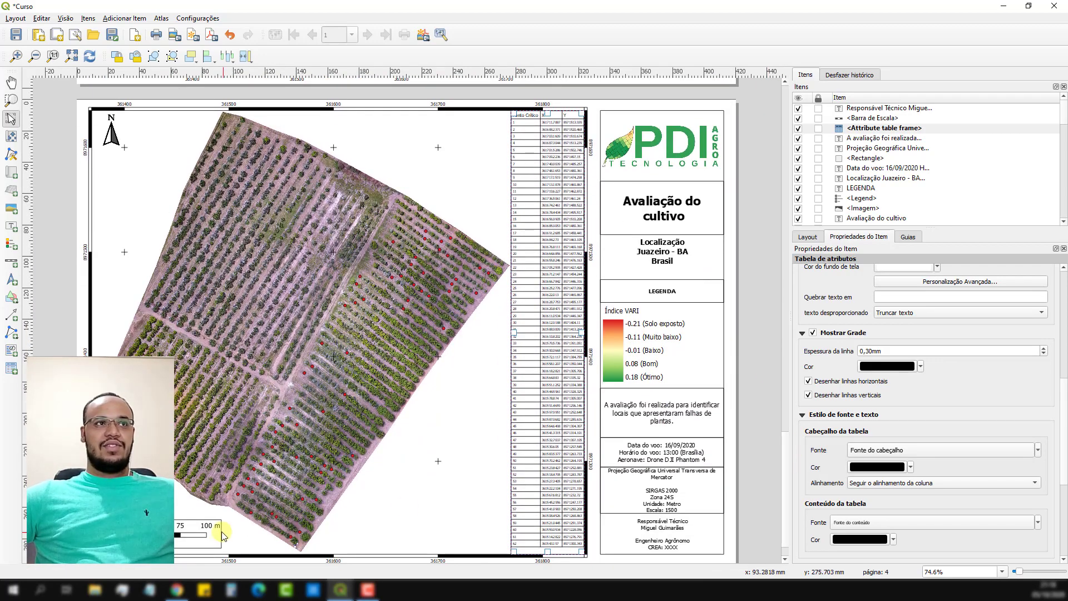
{"action": "mouse_move", "coordinate": [161, 530]}
{"action": "left_mouse_down"}
{"action": "mouse_move", "coordinate": [241, 518]}
{"action": "mouse_move", "coordinate": [454, 524]}
{"action": "left_mouse_up"}
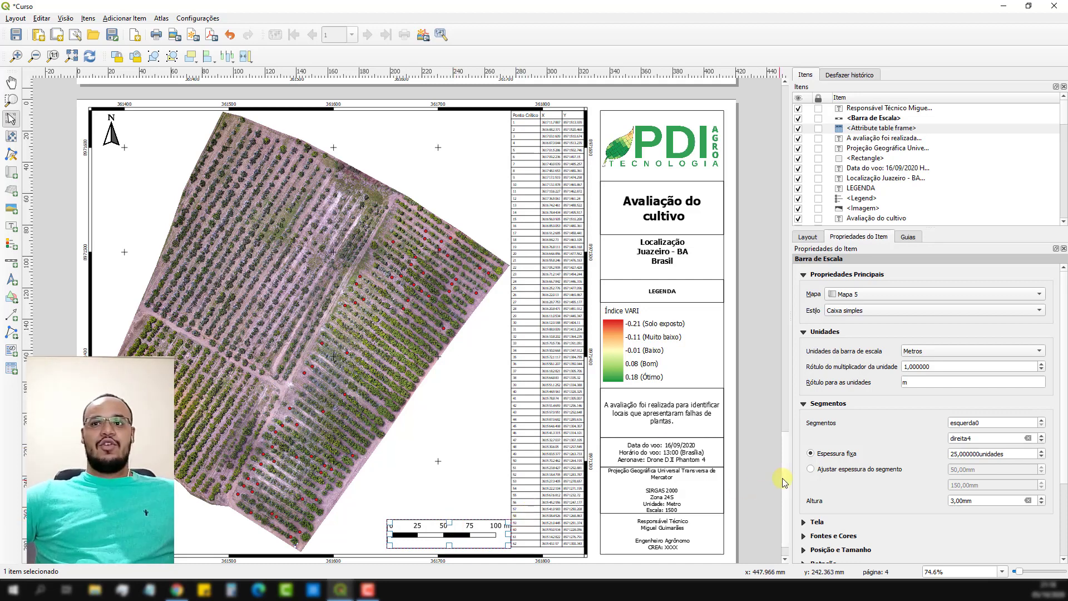
{"action": "scroll", "coordinate": [784, 493], "scroll_direction": "down", "scroll_amount": 2}
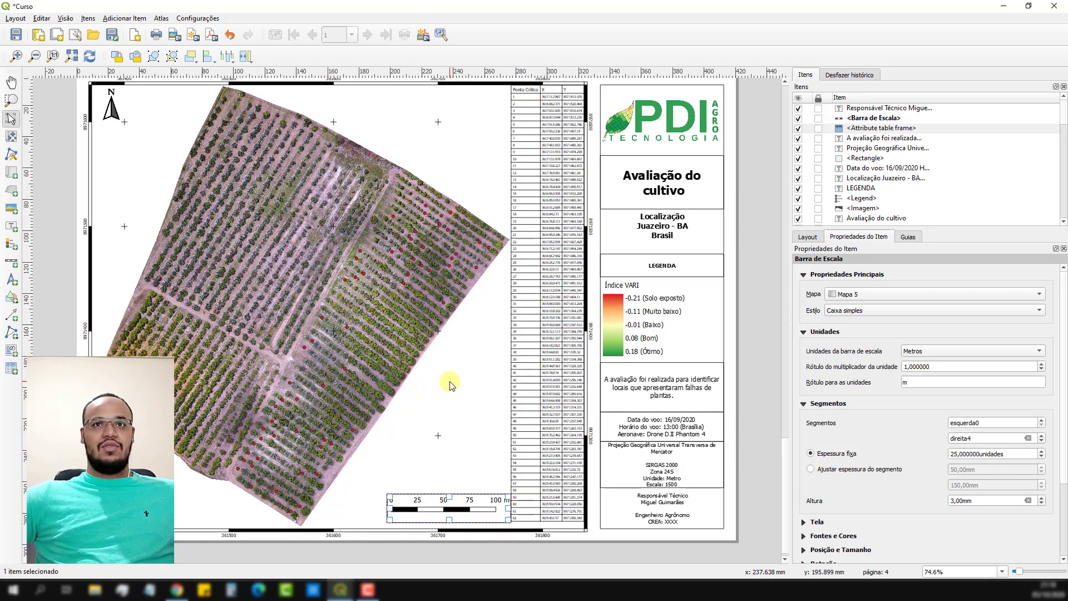
Adjust the lower edge of the attribute table frame to the end of its rows.
{"action": "scroll", "coordinate": [453, 385], "scroll_direction": "down", "scroll_amount": 1}
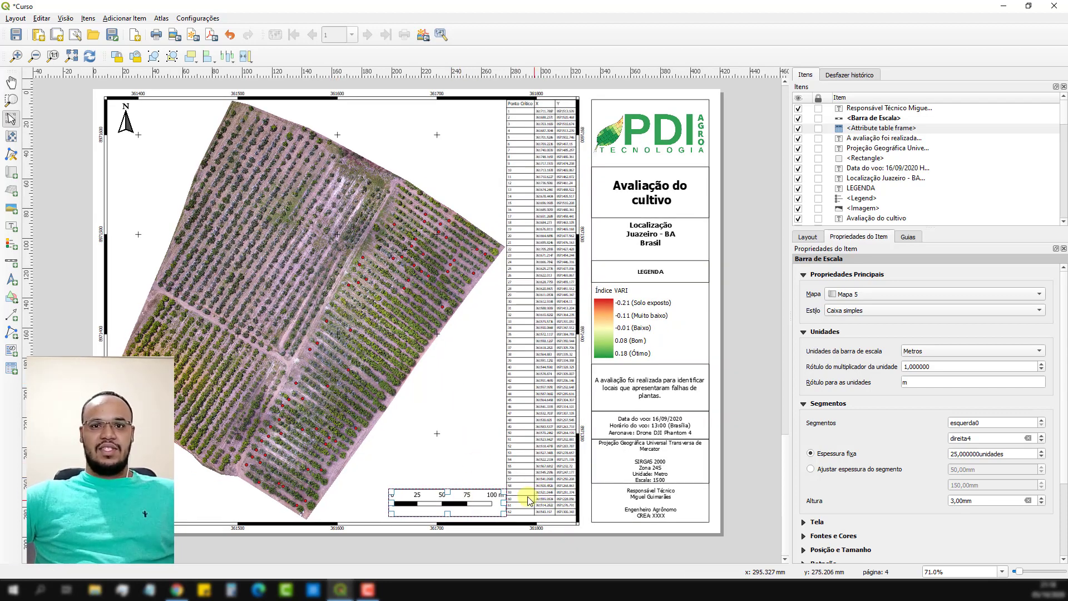
{"action": "left_click", "coordinate": [539, 515]}
{"action": "left_click_drag", "start_coordinate": [542, 515], "coordinate": [544, 506]}
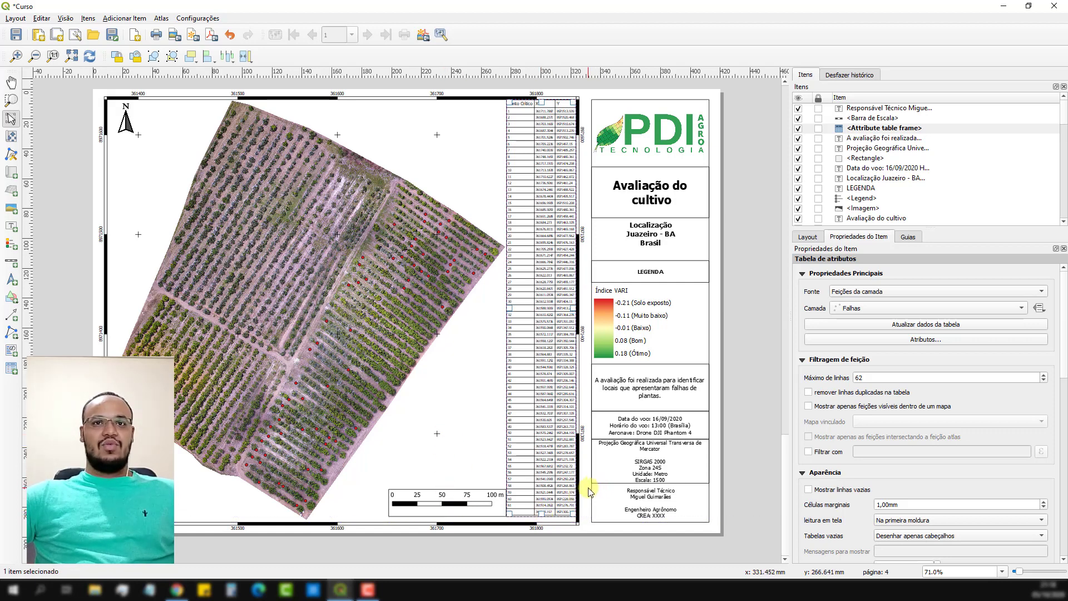
{"action": "left_click", "coordinate": [388, 319]}
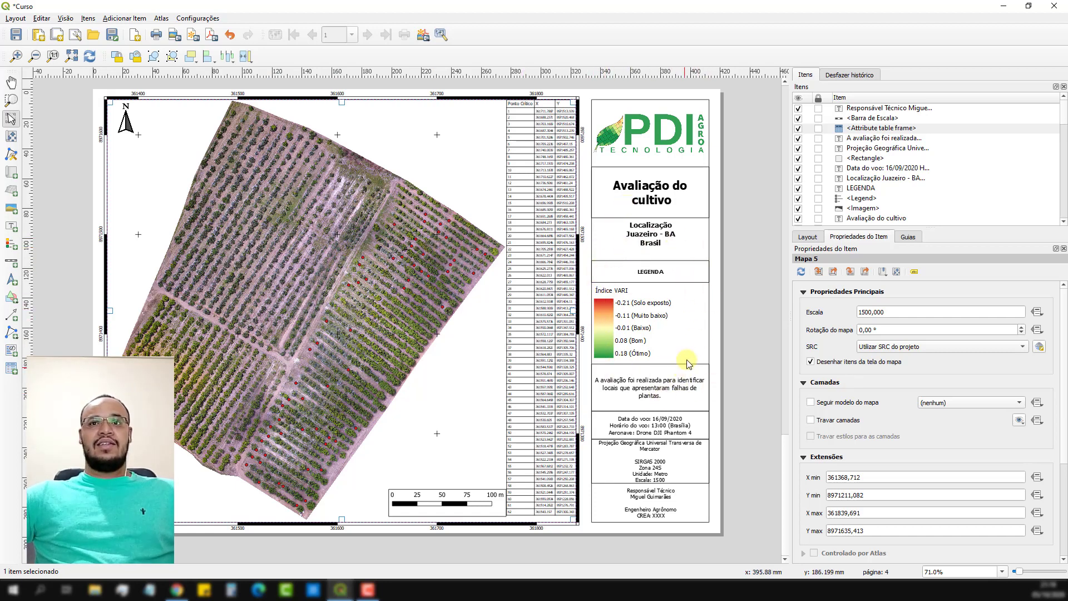
Delete the colour gradient rectangle and the "Índice VARI" legend under the LEGENDA heading.
{"action": "left_click", "coordinate": [600, 326]}
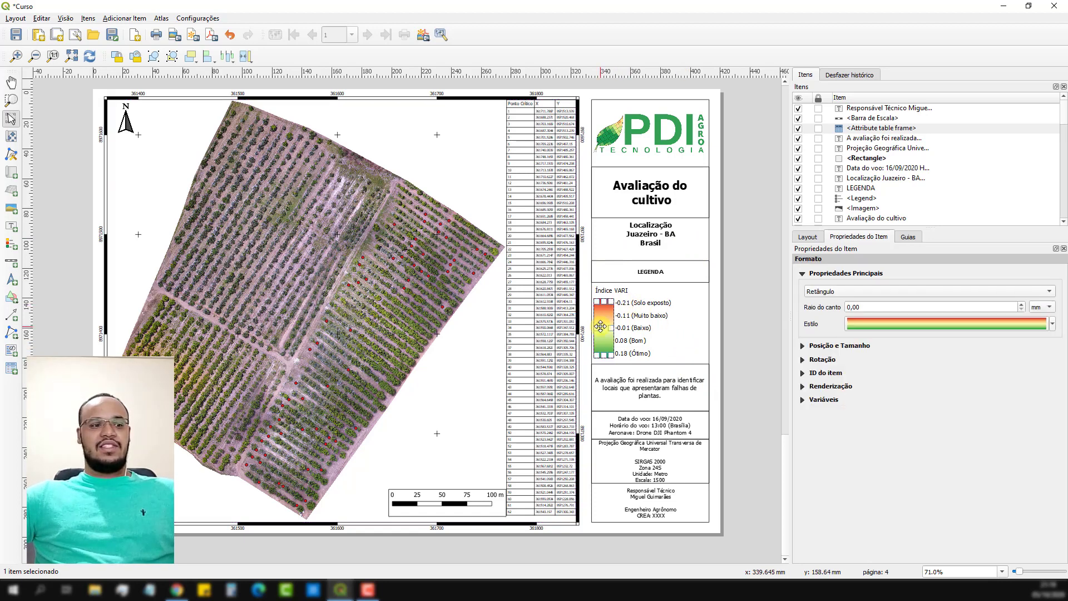
{"action": "key", "text": "Delete"}
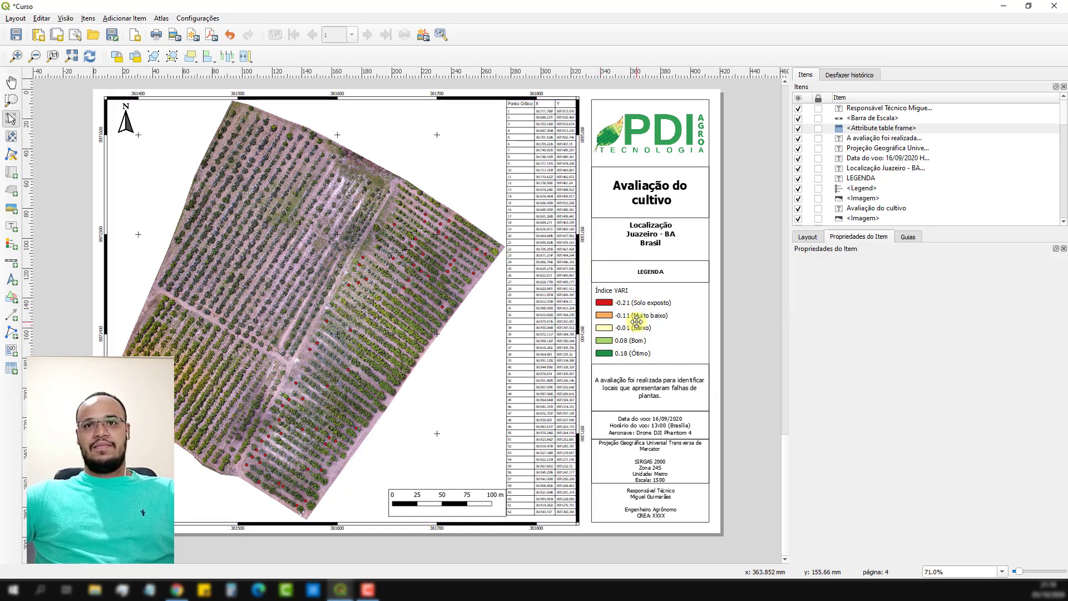
{"action": "left_click", "coordinate": [636, 321]}
{"action": "key", "text": "Delete"}
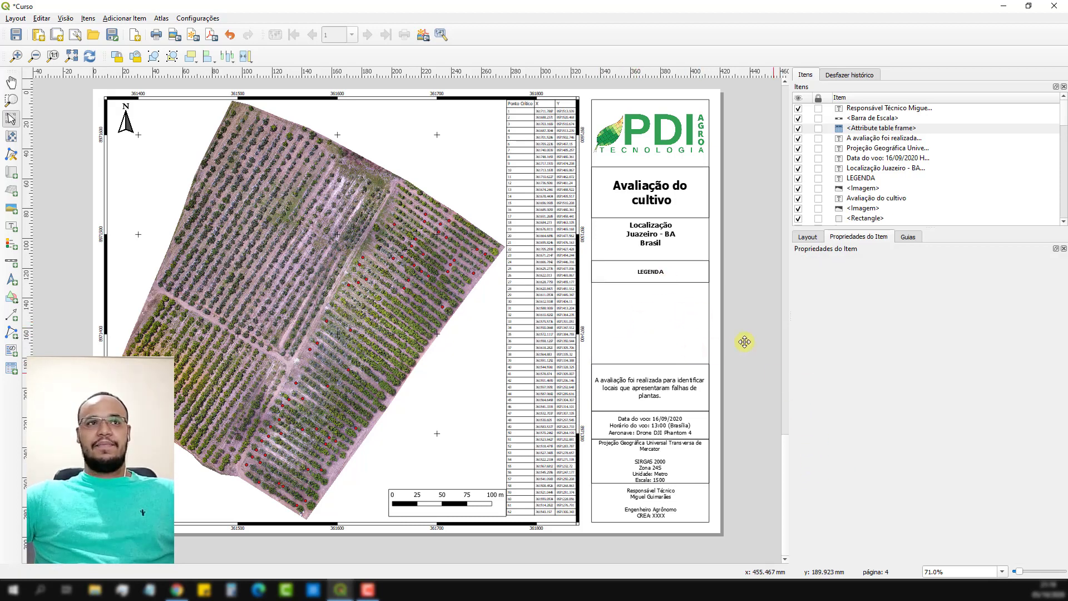
Add a new legend in the empty box under the LEGENDA heading and disable its automatic updating.
{"action": "left_click", "coordinate": [14, 246]}
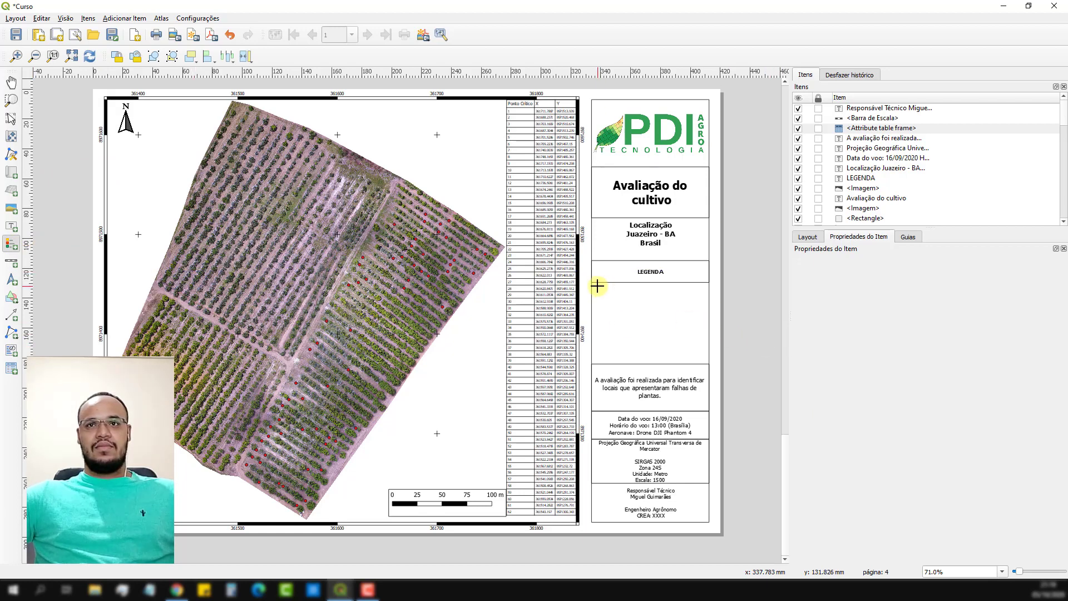
{"action": "left_click_drag", "start_coordinate": [598, 286], "coordinate": [697, 358]}
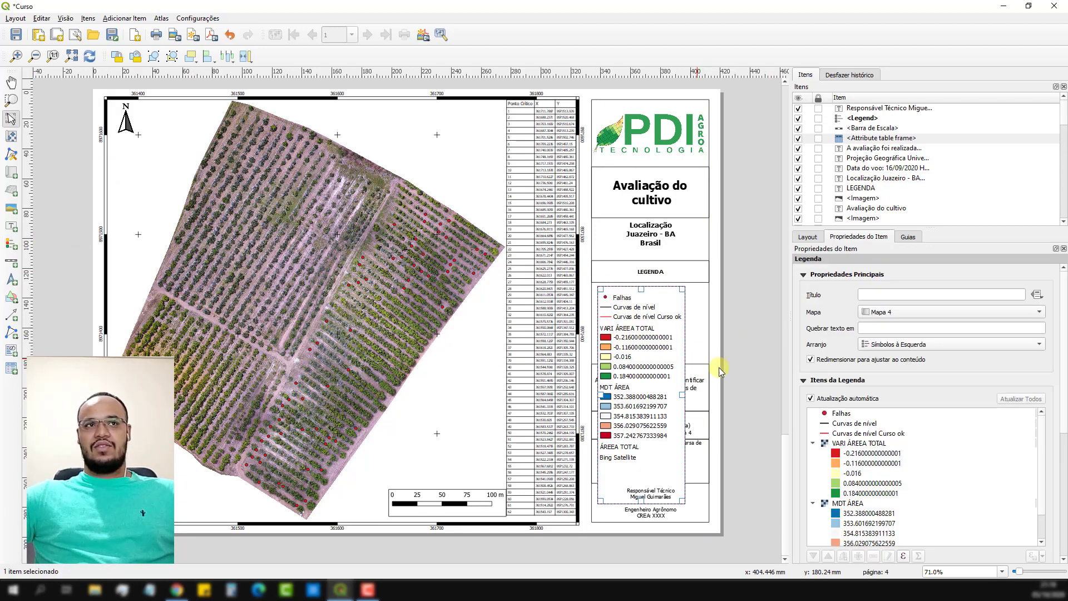
{"action": "left_click", "coordinate": [840, 415]}
{"action": "left_click", "coordinate": [851, 443]}
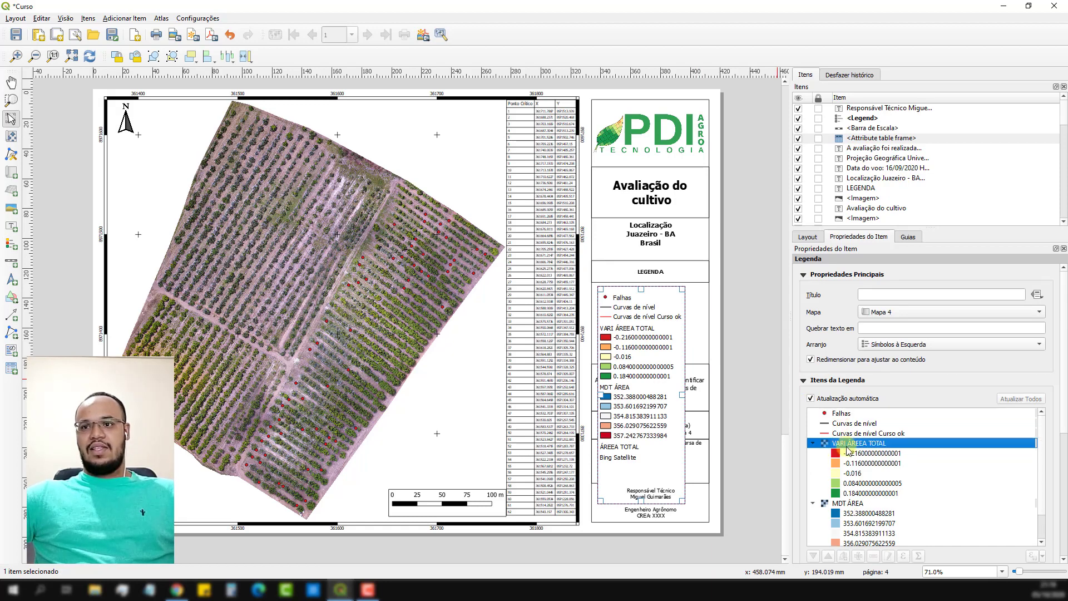
{"action": "left_click", "coordinate": [811, 398]}
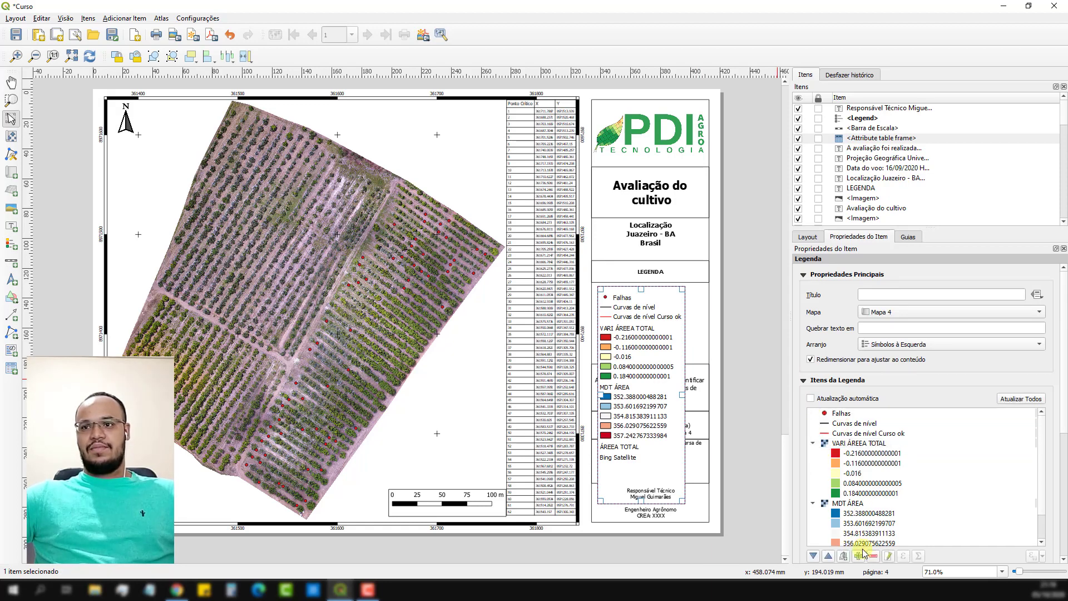
Remove the VARI ÁREEA TOTAL, MDT ÁREA, ÁREEA TOTAL and Bing Satellite entries from the new legend.
{"action": "left_click", "coordinate": [850, 444]}
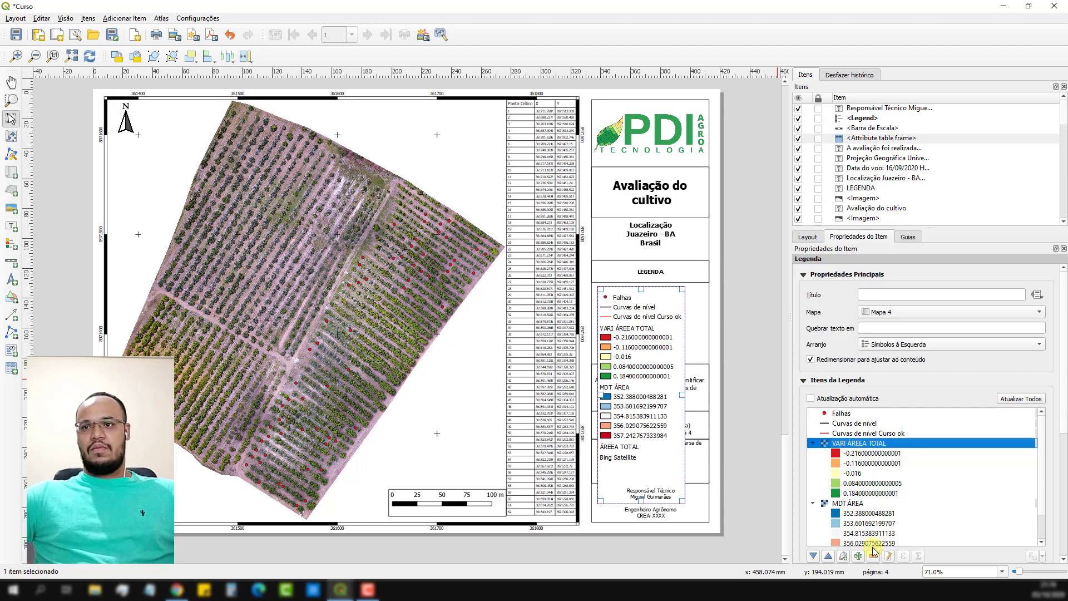
{"action": "left_click", "coordinate": [874, 556]}
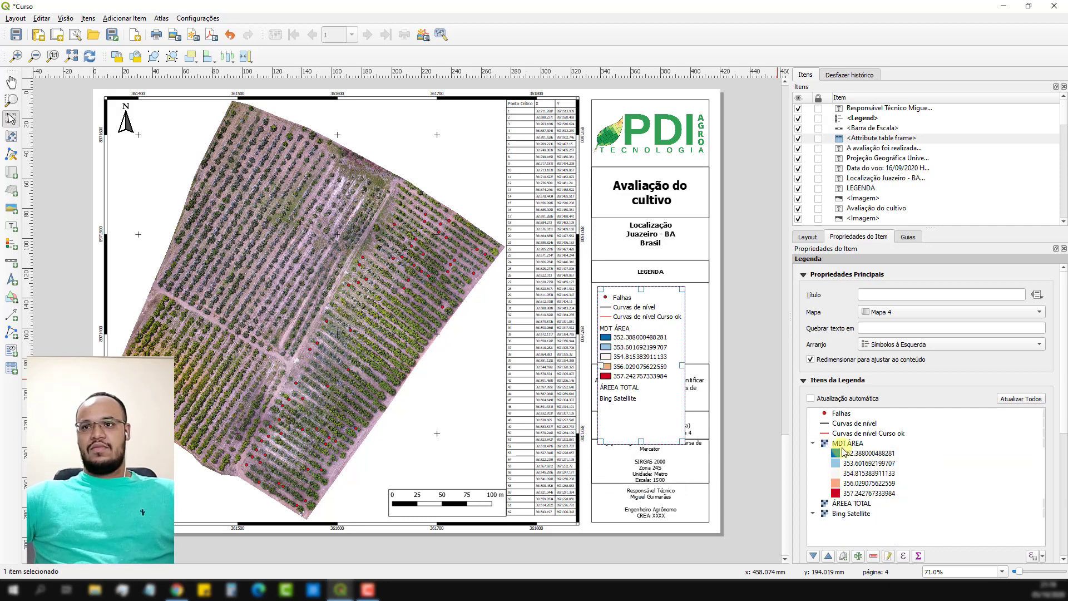
{"action": "left_click", "coordinate": [873, 556]}
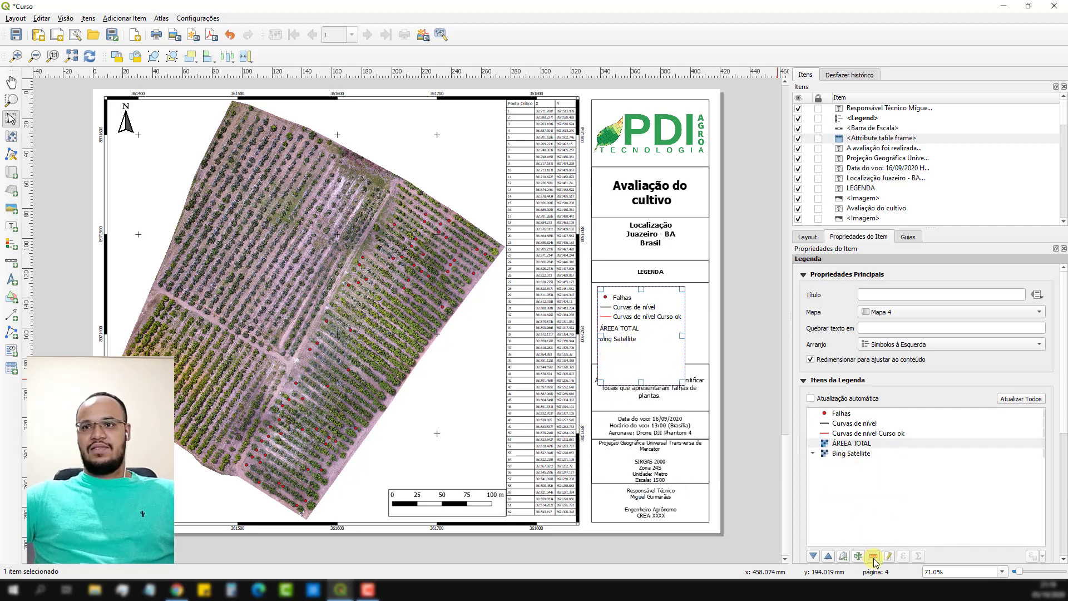
{"action": "left_click", "coordinate": [874, 556]}
{"action": "left_click", "coordinate": [850, 443]}
{"action": "left_click", "coordinate": [873, 556]}
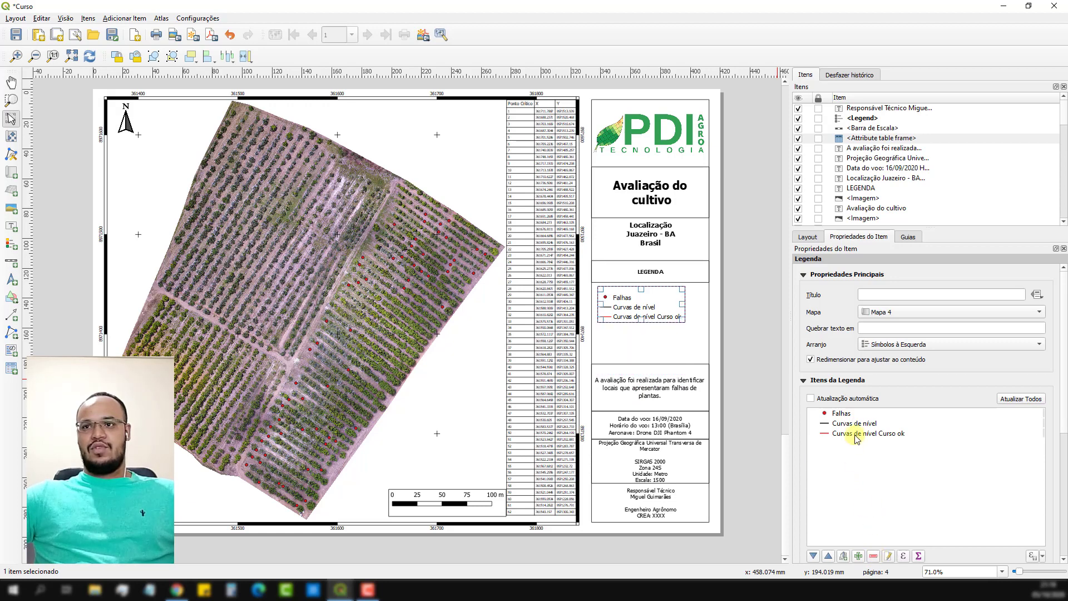
Remove both Curvas de nível entries so only Falhas is listed, and move the legend into the box's upper-left corner.
{"action": "left_click", "coordinate": [854, 424]}
{"action": "left_click", "coordinate": [873, 557]}
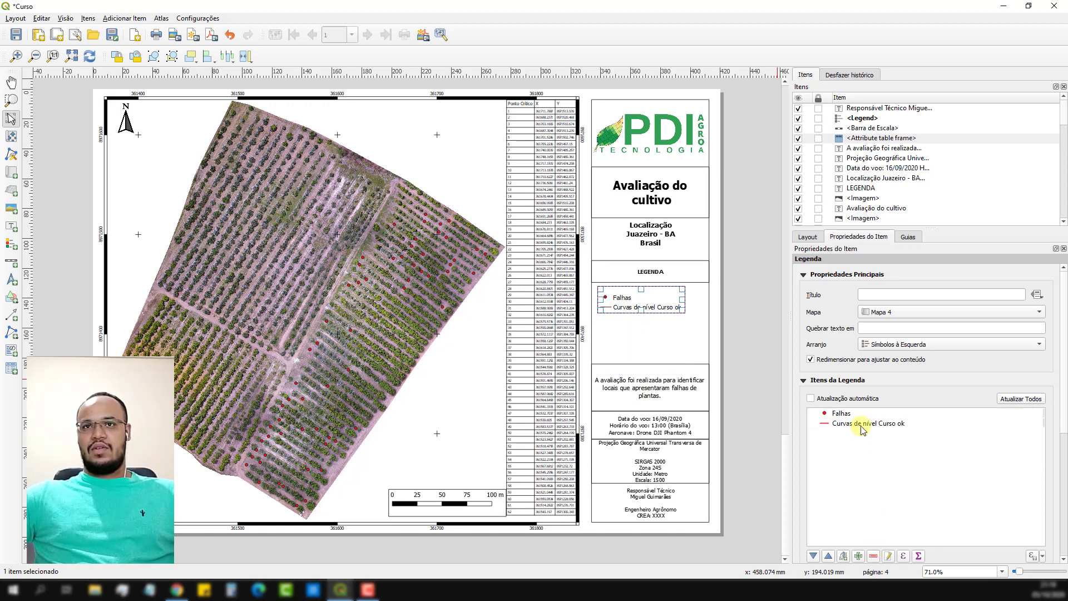
{"action": "left_click", "coordinate": [862, 426]}
{"action": "left_click", "coordinate": [873, 557]}
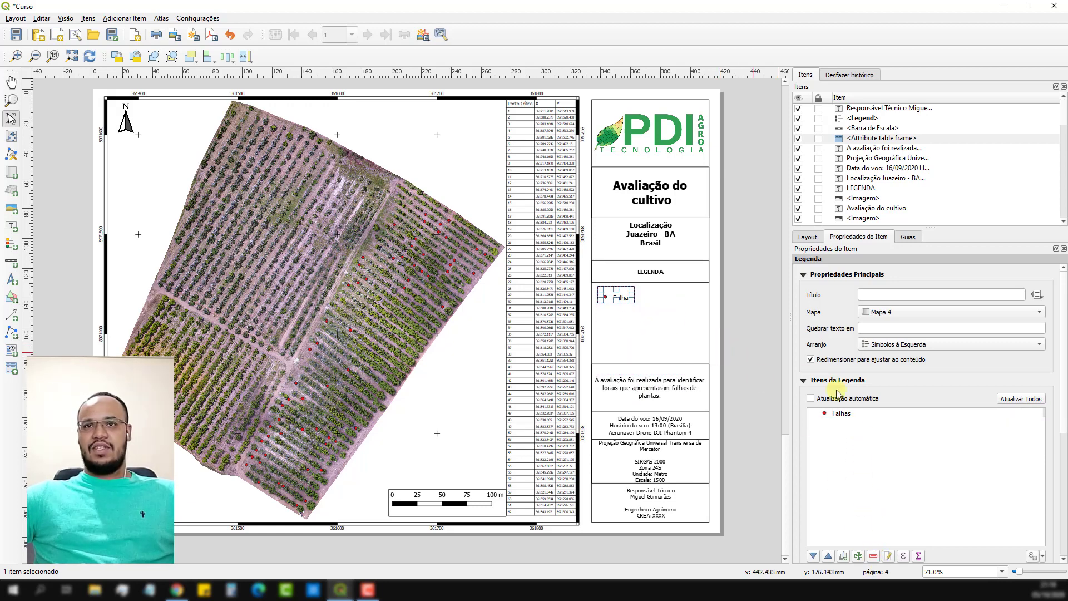
{"action": "left_click_drag", "start_coordinate": [620, 294], "coordinate": [614, 292]}
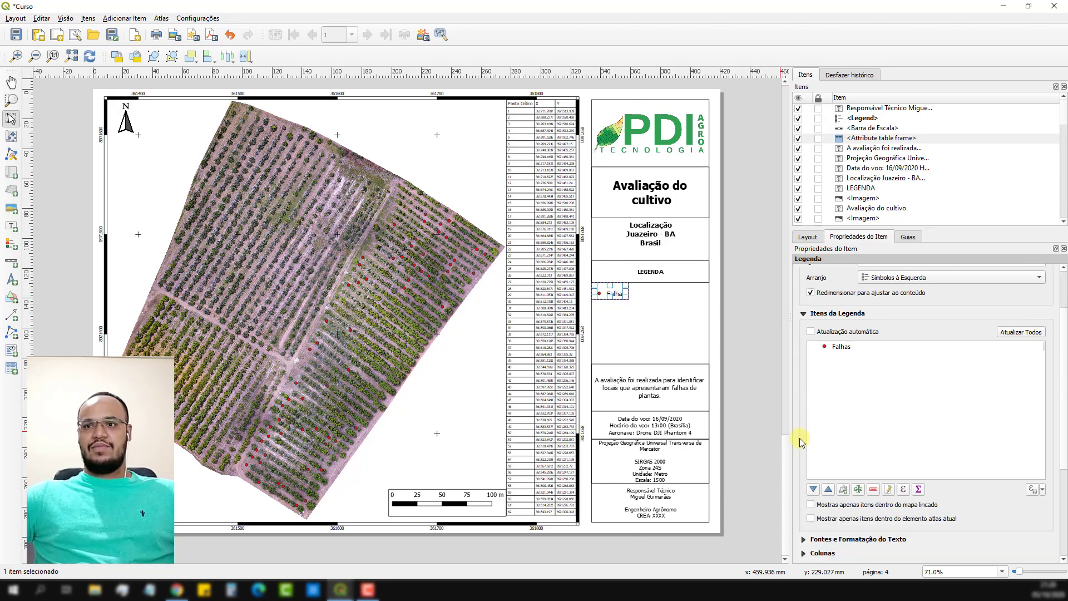
Increase the font size of the legend's item labels.
{"action": "scroll", "coordinate": [801, 439], "scroll_direction": "down", "scroll_amount": 5}
{"action": "left_click", "coordinate": [822, 412]}
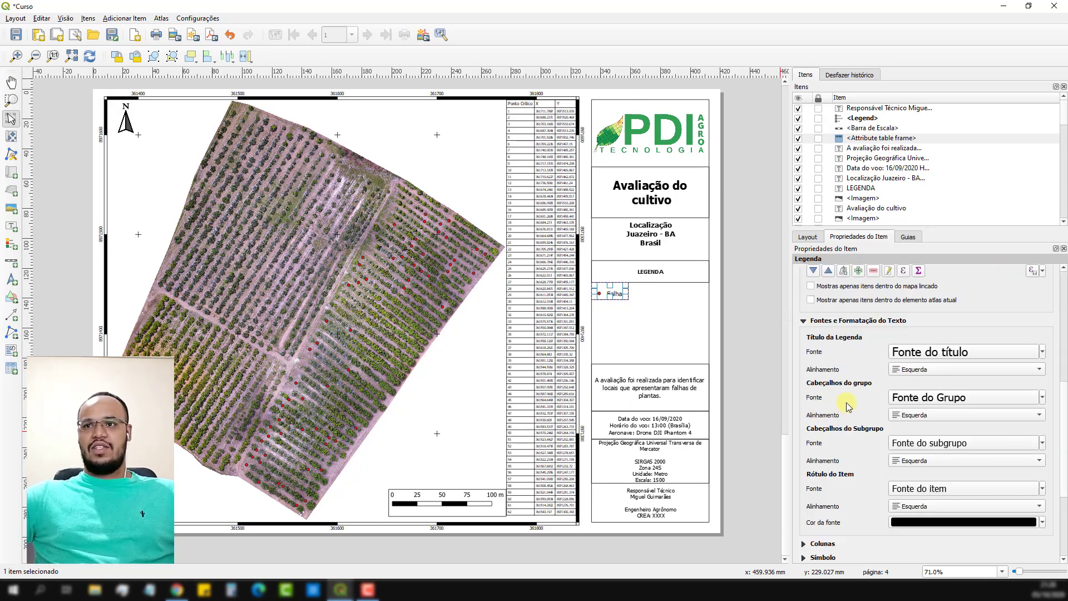
{"action": "left_click", "coordinate": [933, 490]}
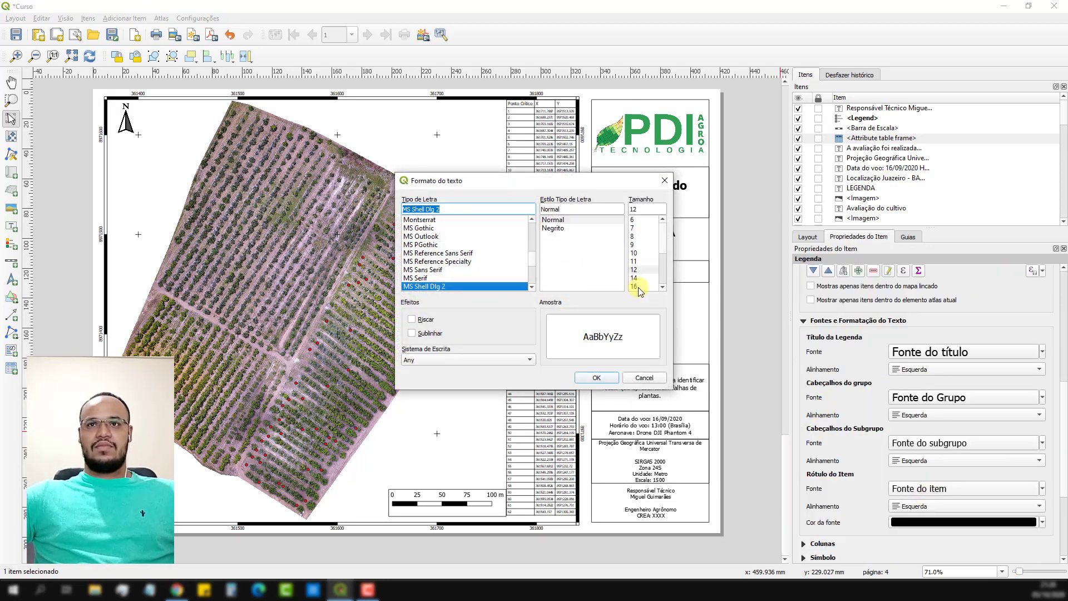
{"action": "left_click", "coordinate": [610, 377]}
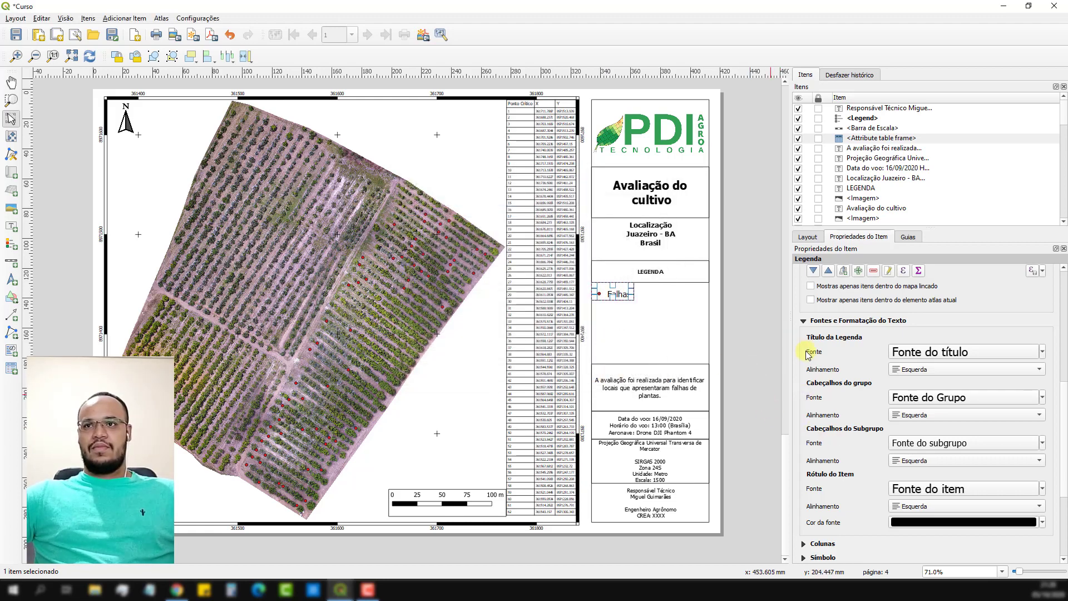
Widen the legend's symbol, set its height to 6.00 mm, and nudge the Falhas legend slightly right inside its box.
{"action": "left_click", "coordinate": [804, 323]}
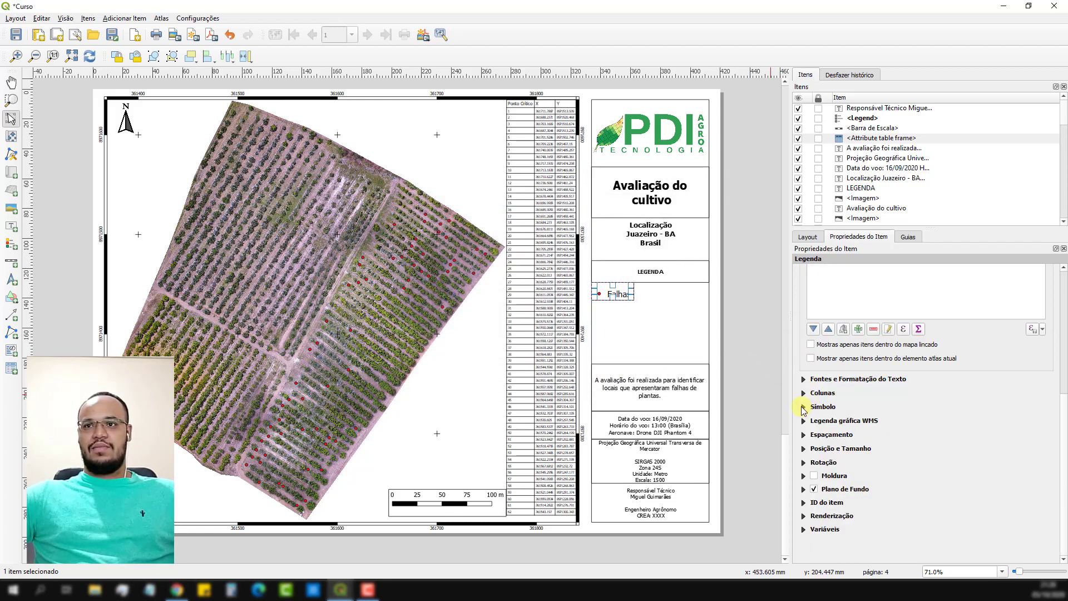
{"action": "left_click", "coordinate": [804, 408]}
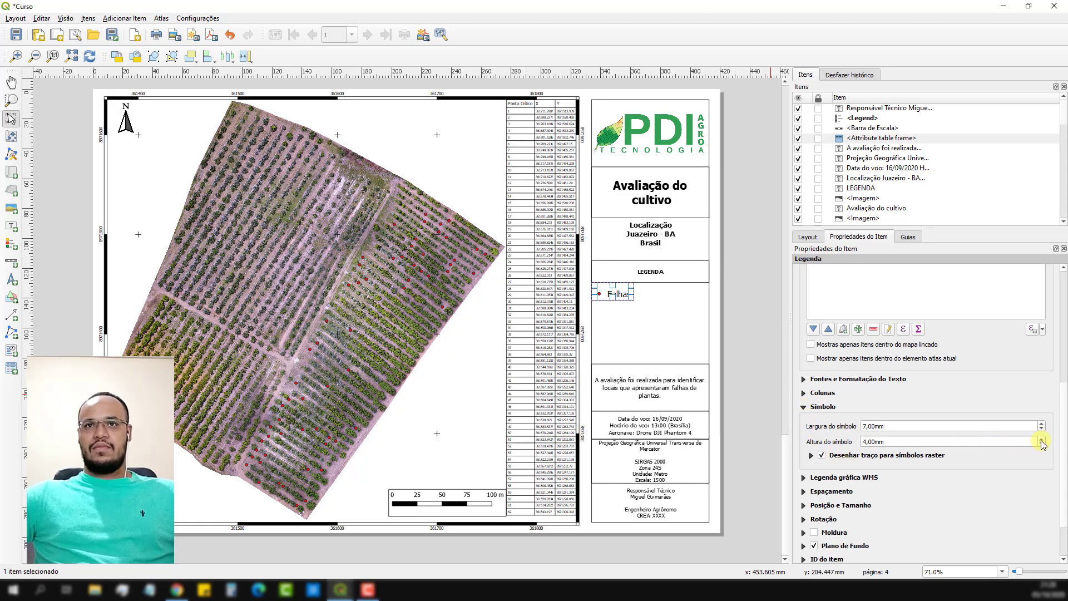
{"action": "left_click", "coordinate": [1041, 439]}
{"action": "left_click", "coordinate": [1043, 426]}
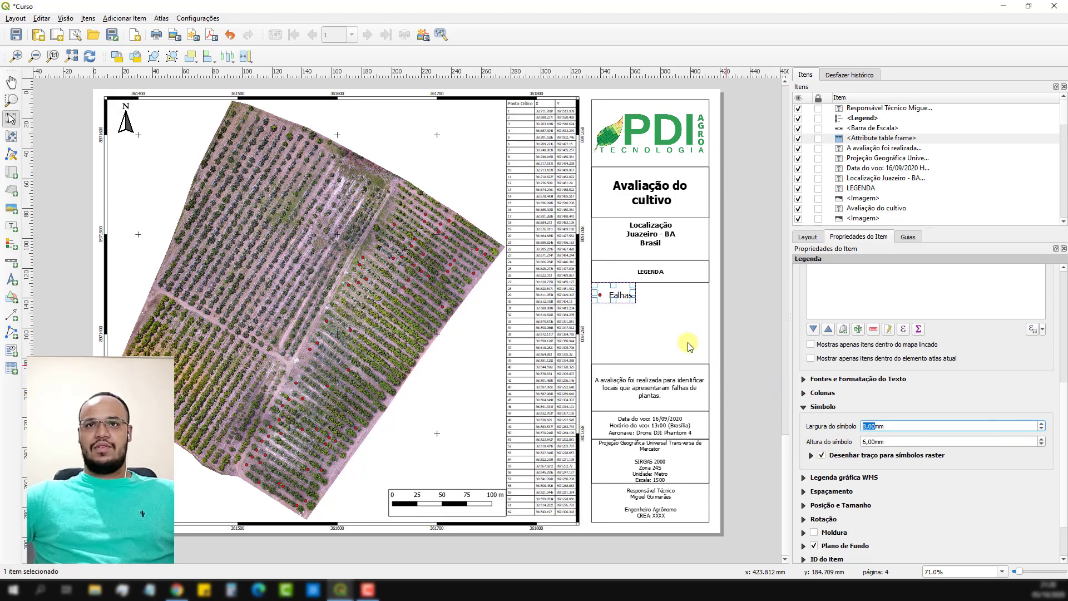
{"action": "left_click", "coordinate": [737, 320]}
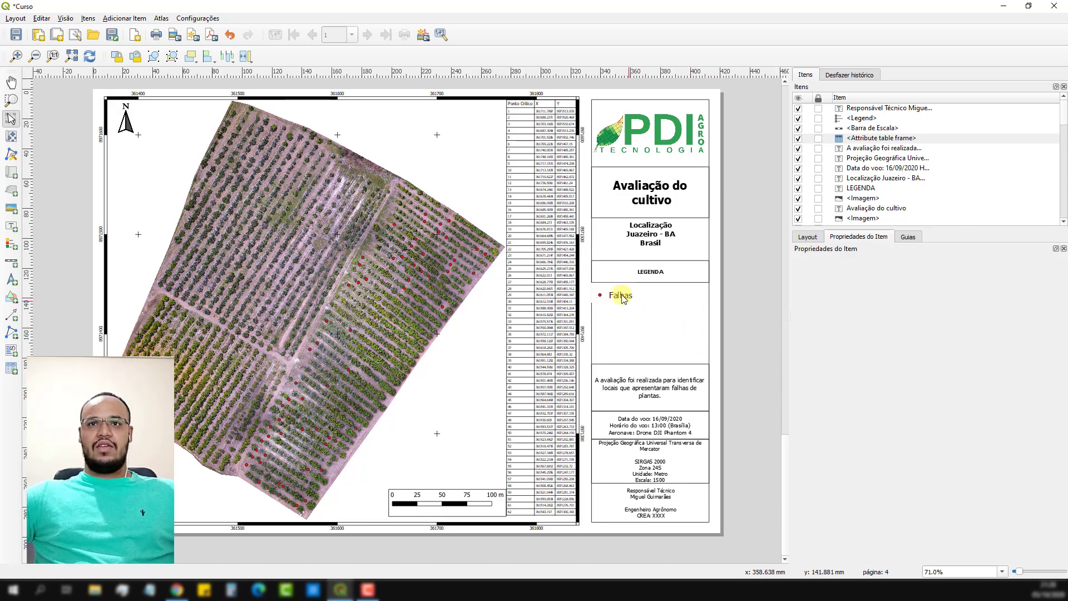
{"action": "left_click_drag", "start_coordinate": [619, 293], "coordinate": [617, 295]}
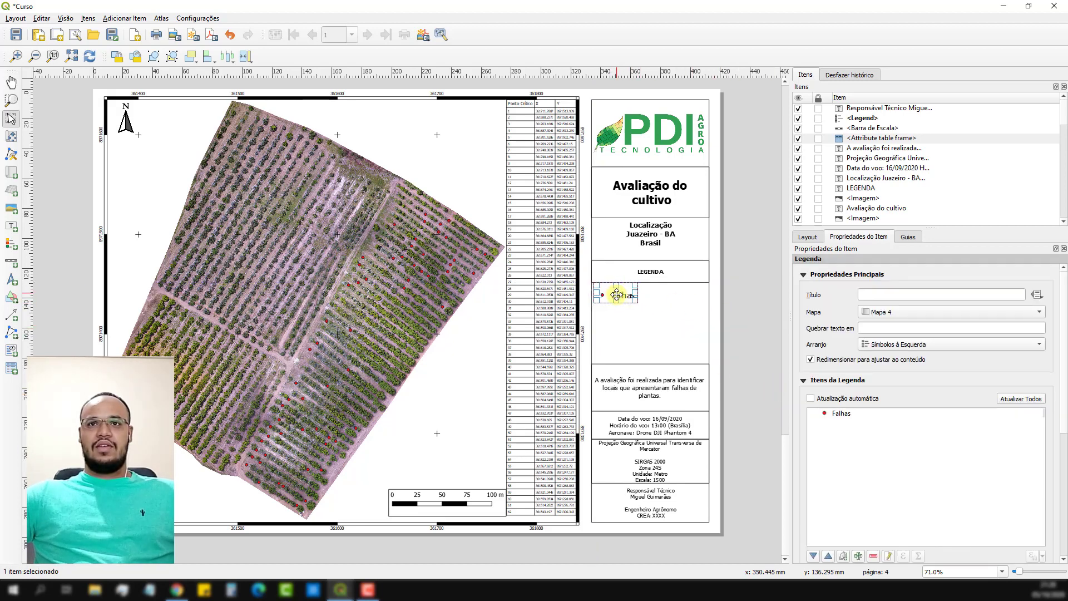
{"action": "left_click", "coordinate": [673, 331]}
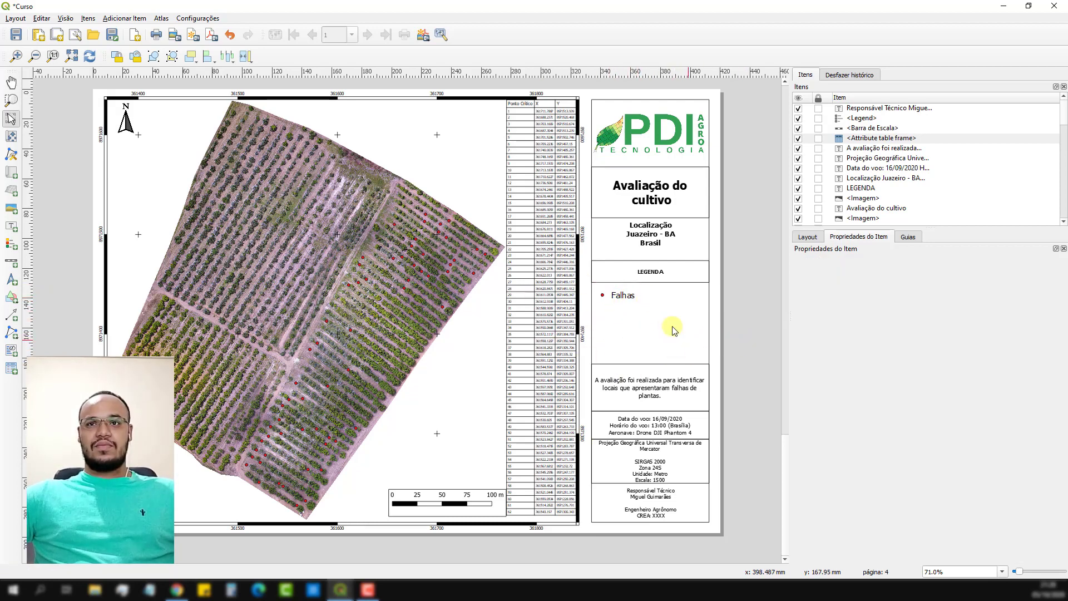
Extend the evaluation label upward to the Falhas legend and append "Na avaliação foi observado que existem 62 pontos críticos (com falhas de plantas).".
{"action": "left_click", "coordinate": [646, 388]}
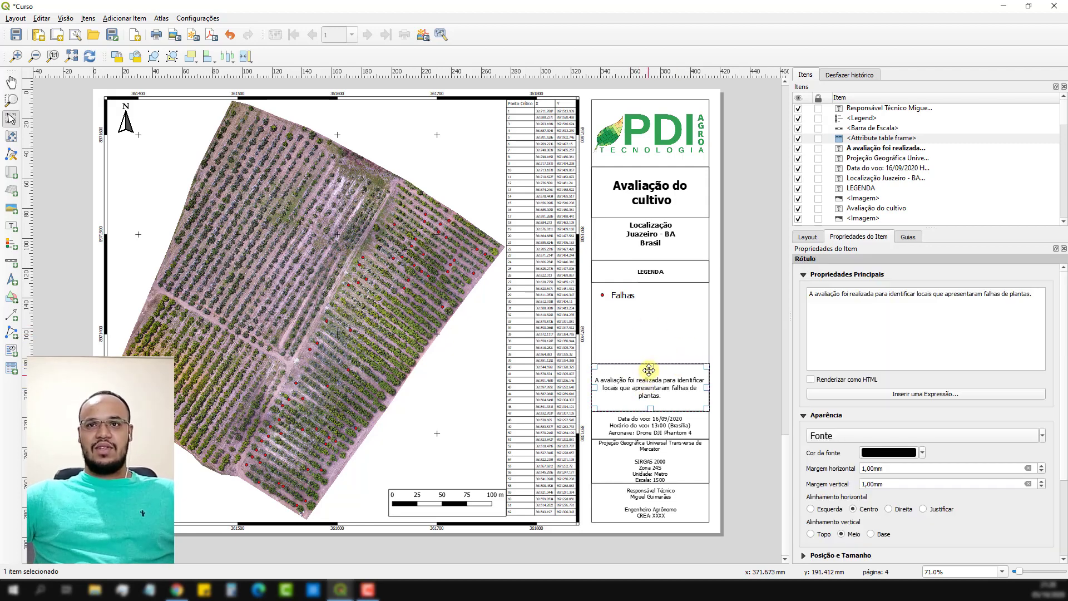
{"action": "left_click_drag", "start_coordinate": [649, 369], "coordinate": [651, 310]}
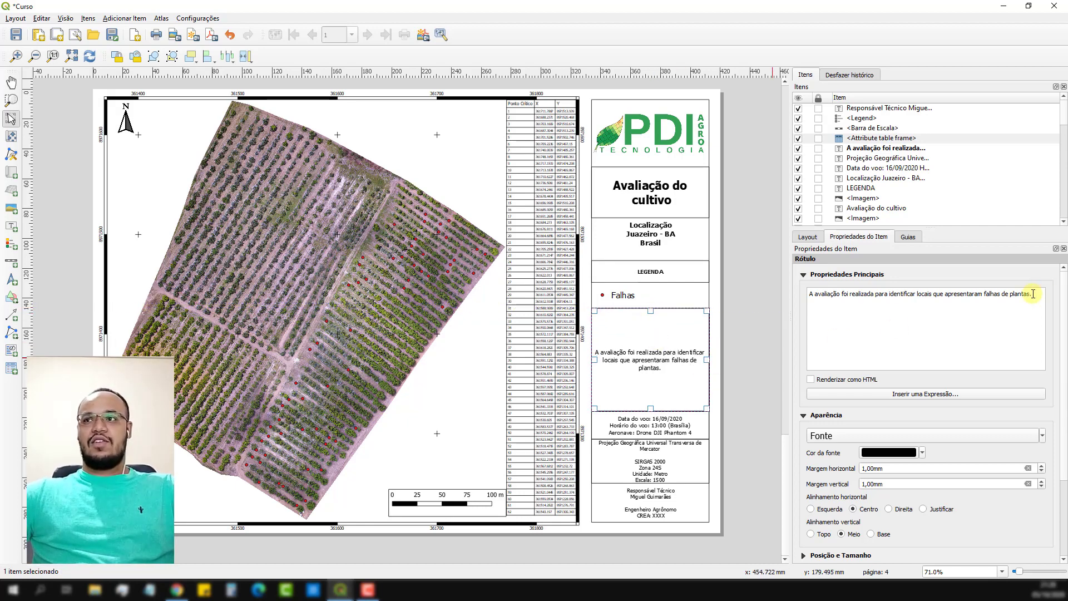
{"action": "key", "text": "Return"}
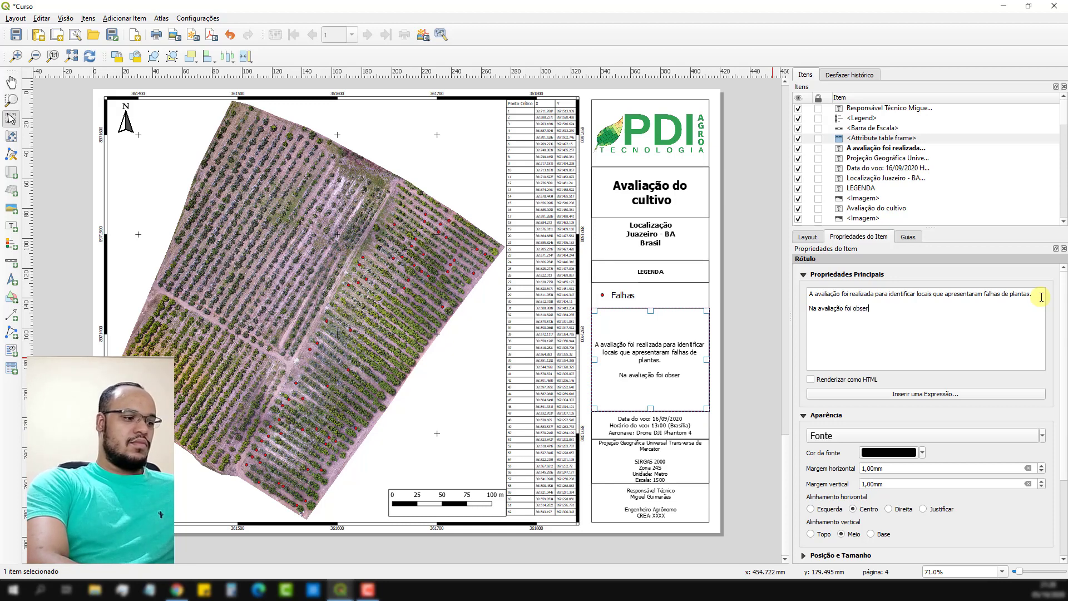
{"action": "type", "text": "Na avaliação foi observado que"}
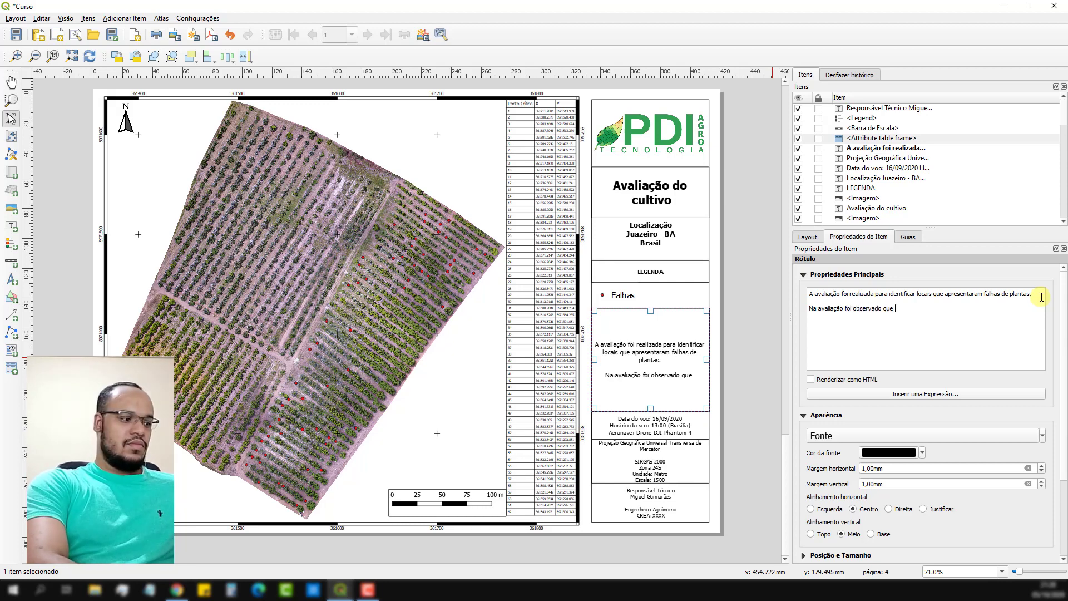
{"action": "type", "text": " existem 62 pontos críticos (com f"}
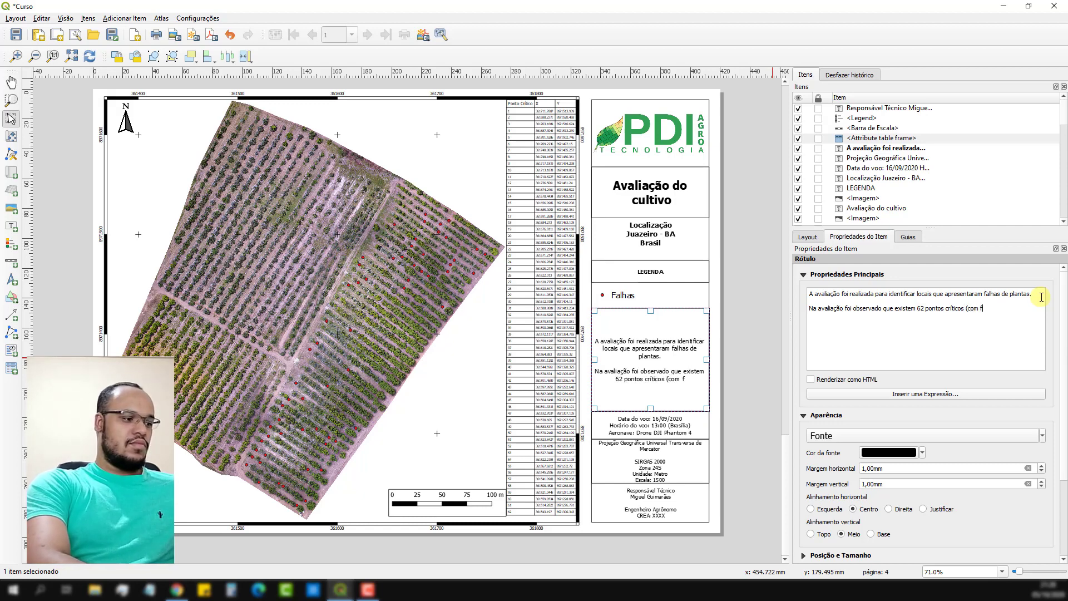
{"action": "type", "text": "alhas de plant"}
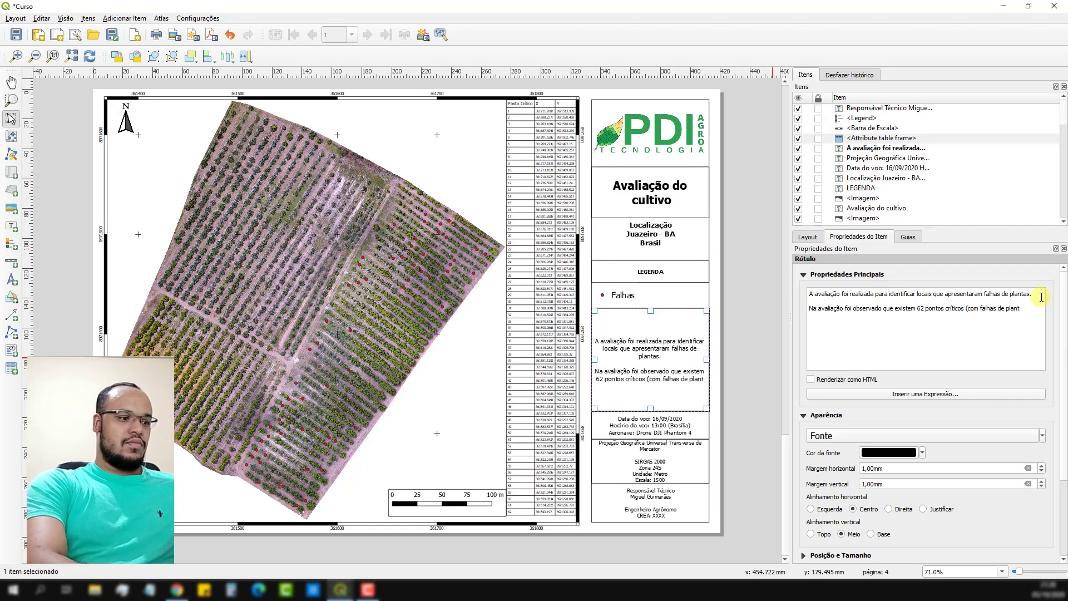
{"action": "type", "text": "as)."}
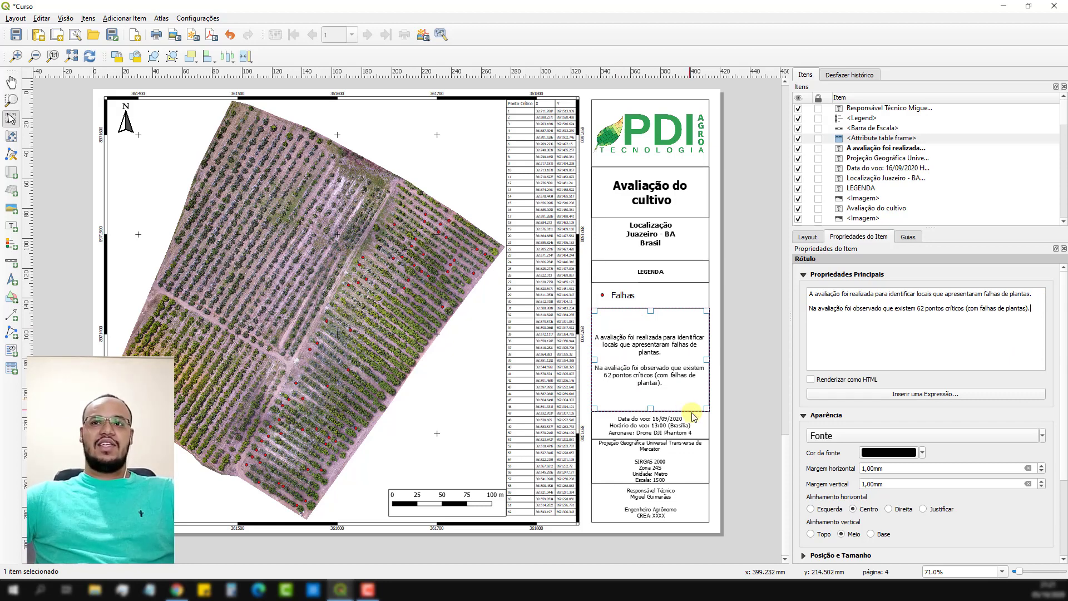
{"action": "left_click", "coordinate": [739, 347]}
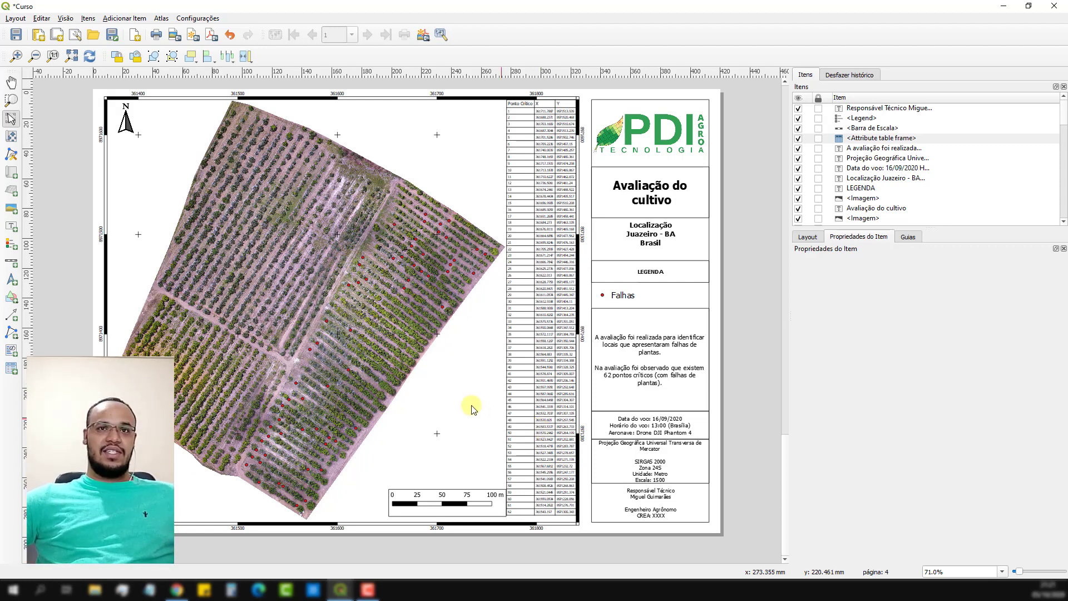
{"action": "scroll", "coordinate": [429, 395], "scroll_direction": "down", "scroll_amount": 1}
{"action": "scroll", "coordinate": [429, 395], "scroll_direction": "down", "scroll_amount": 6}
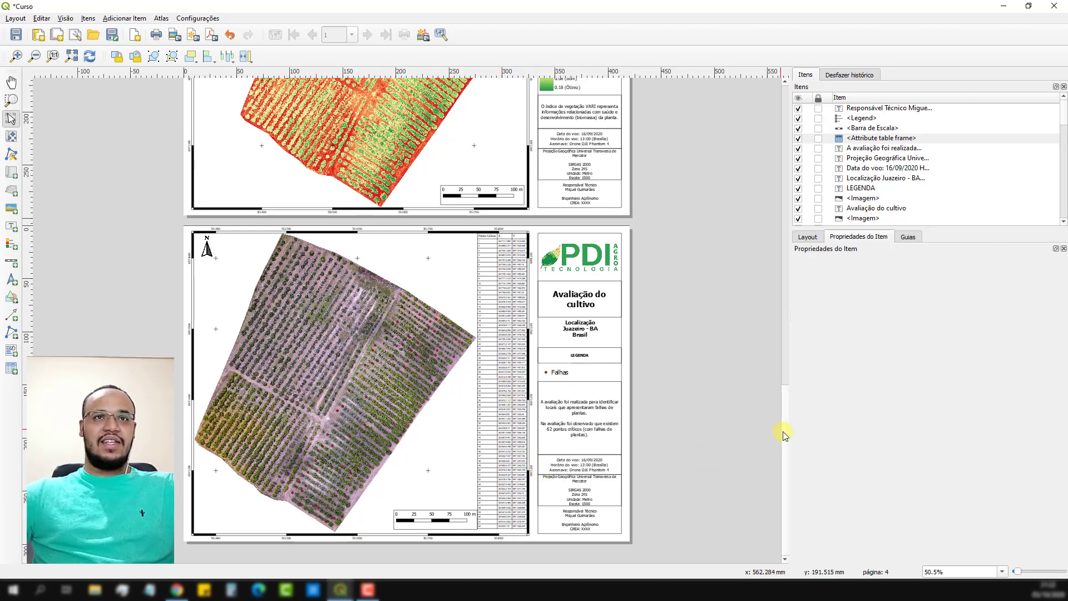
Lock both the layers and the layer styles of the orchard map on the "Avaliação do cultivo" page.
{"action": "mouse_move", "coordinate": [783, 432]}
{"action": "left_mouse_down"}
{"action": "mouse_move", "coordinate": [782, 413]}
{"action": "mouse_move", "coordinate": [785, 452]}
{"action": "left_mouse_up"}
{"action": "left_click", "coordinate": [427, 308]}
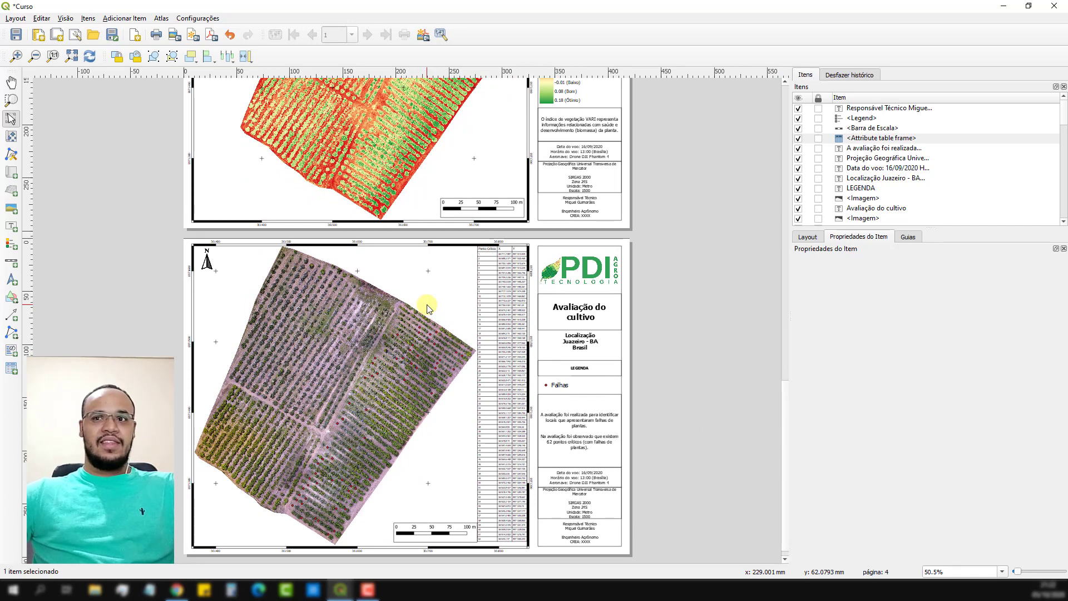
{"action": "left_click", "coordinate": [810, 421]}
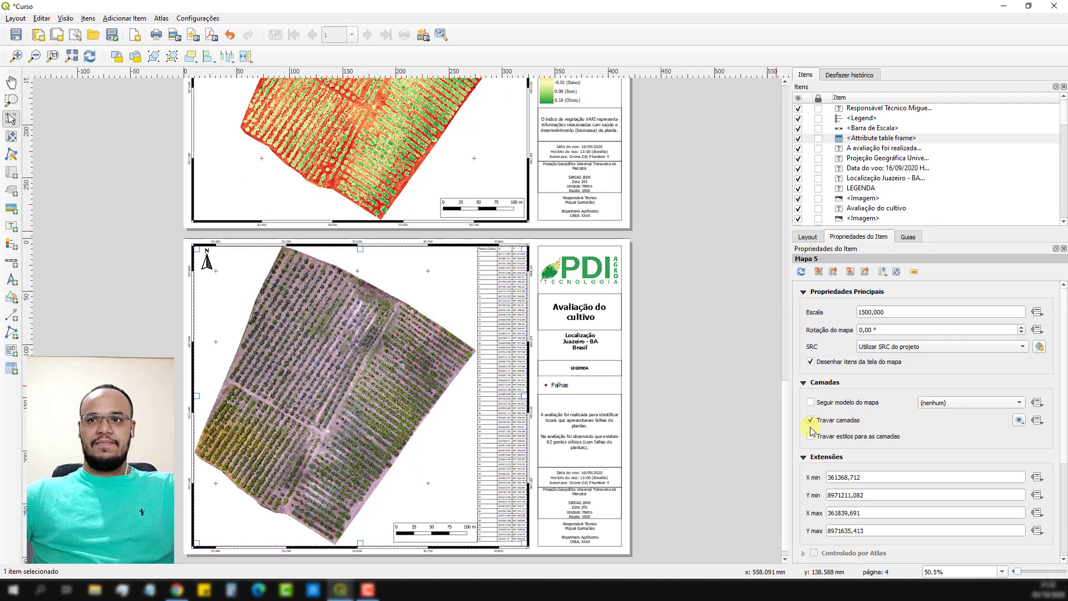
{"action": "left_click", "coordinate": [810, 437]}
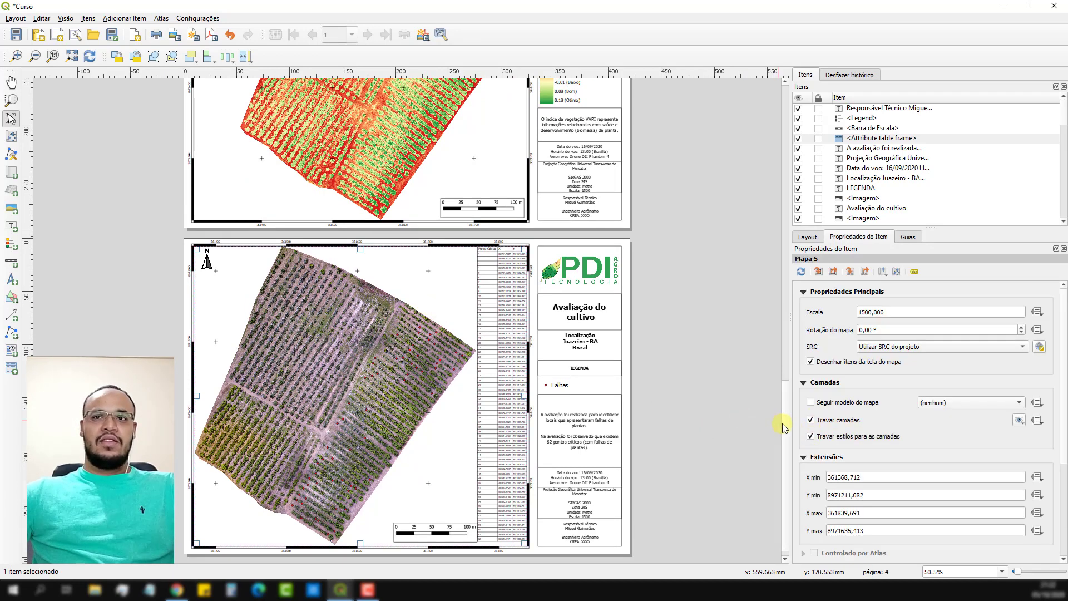
Review the finished "Índice de vegetação VARI" and "Avaliação do cultivo" pages, comparing their maps, legends and description texts.
{"action": "mouse_move", "coordinate": [783, 418]}
{"action": "left_mouse_down"}
{"action": "mouse_move", "coordinate": [785, 118]}
{"action": "mouse_move", "coordinate": [819, 226]}
{"action": "mouse_move", "coordinate": [783, 229]}
{"action": "mouse_move", "coordinate": [776, 249]}
{"action": "mouse_move", "coordinate": [783, 437]}
{"action": "left_mouse_up"}
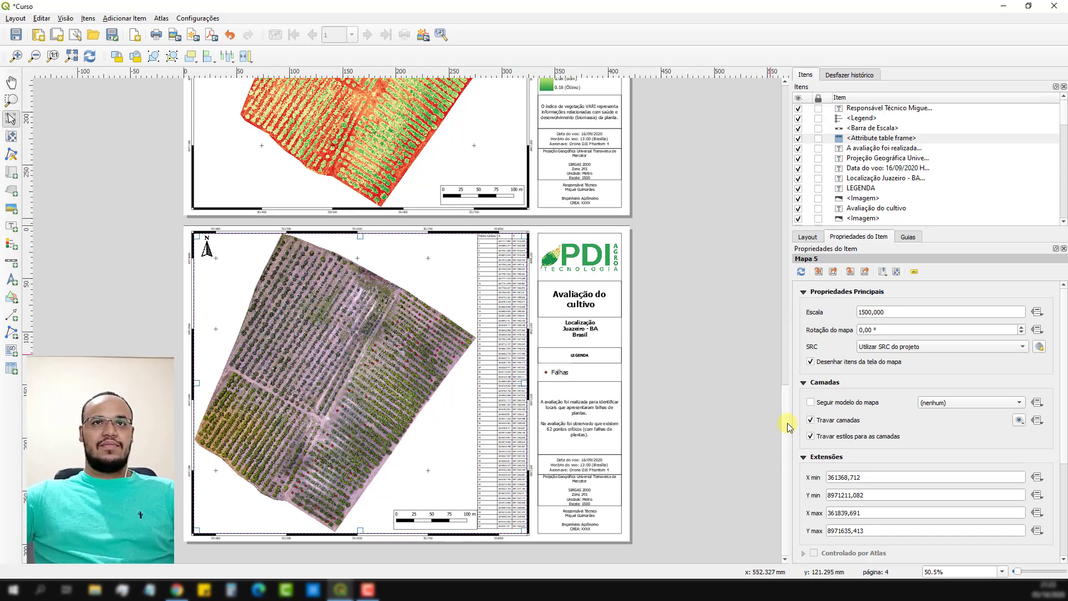
{"action": "left_click_drag", "start_coordinate": [787, 421], "coordinate": [782, 321]}
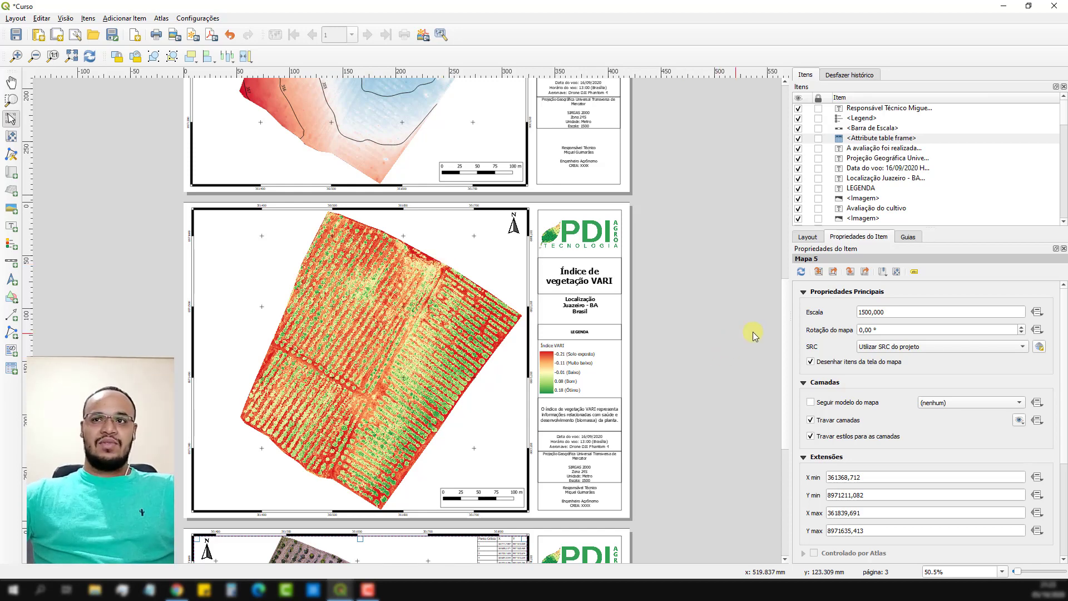
{"action": "scroll", "coordinate": [786, 348], "scroll_direction": "down", "scroll_amount": 3}
{"action": "left_click_drag", "start_coordinate": [797, 430], "coordinate": [794, 444]}
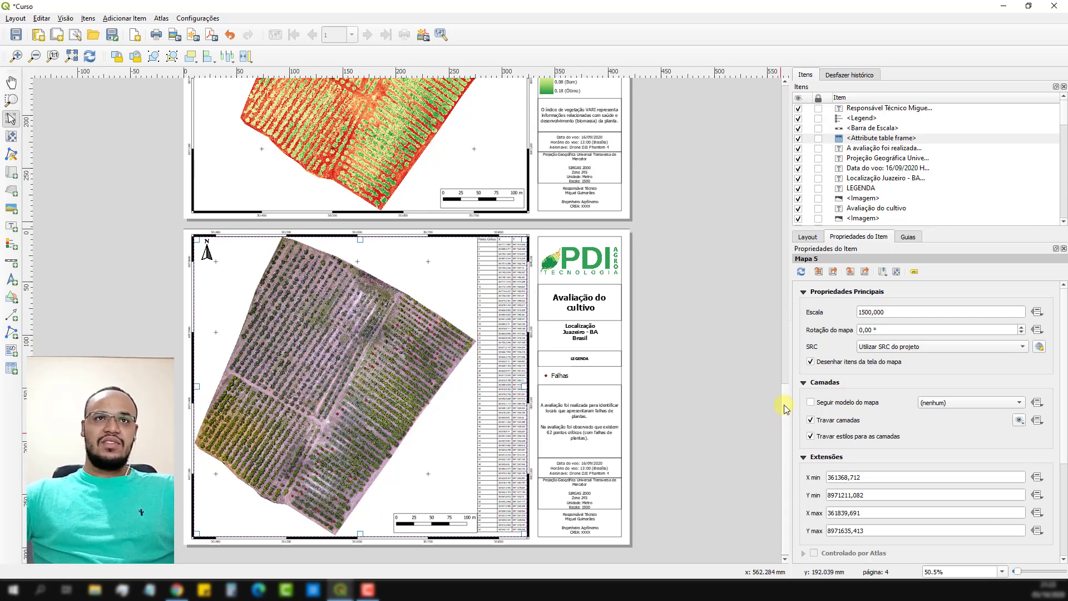
{"action": "left_click_drag", "start_coordinate": [785, 406], "coordinate": [783, 359]}
{"action": "scroll", "coordinate": [783, 360], "scroll_direction": "up", "scroll_amount": 3}
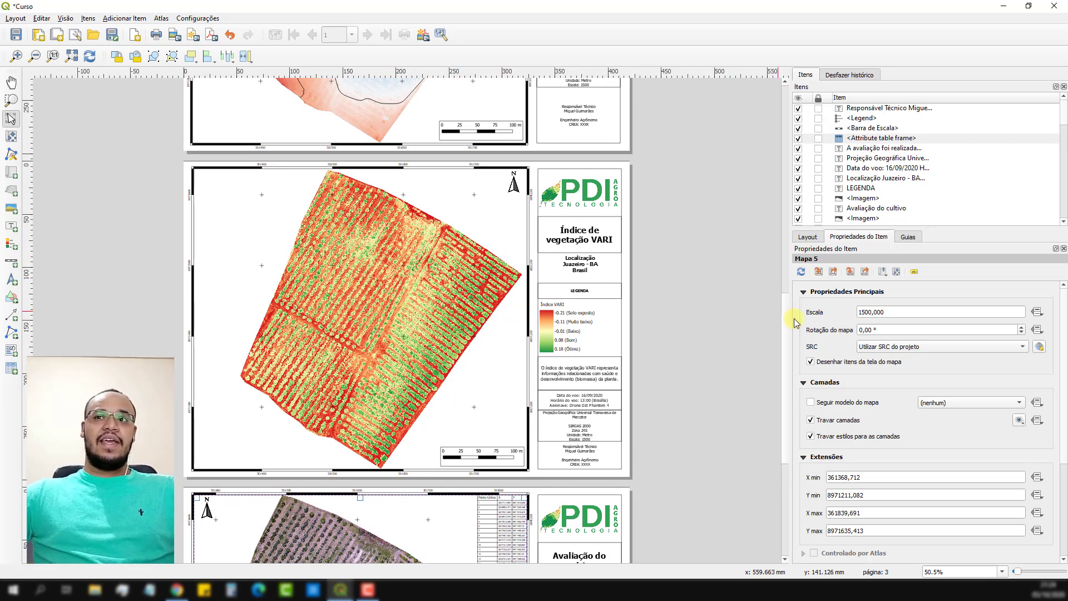
{"action": "scroll", "coordinate": [786, 312], "scroll_direction": "up", "scroll_amount": 1}
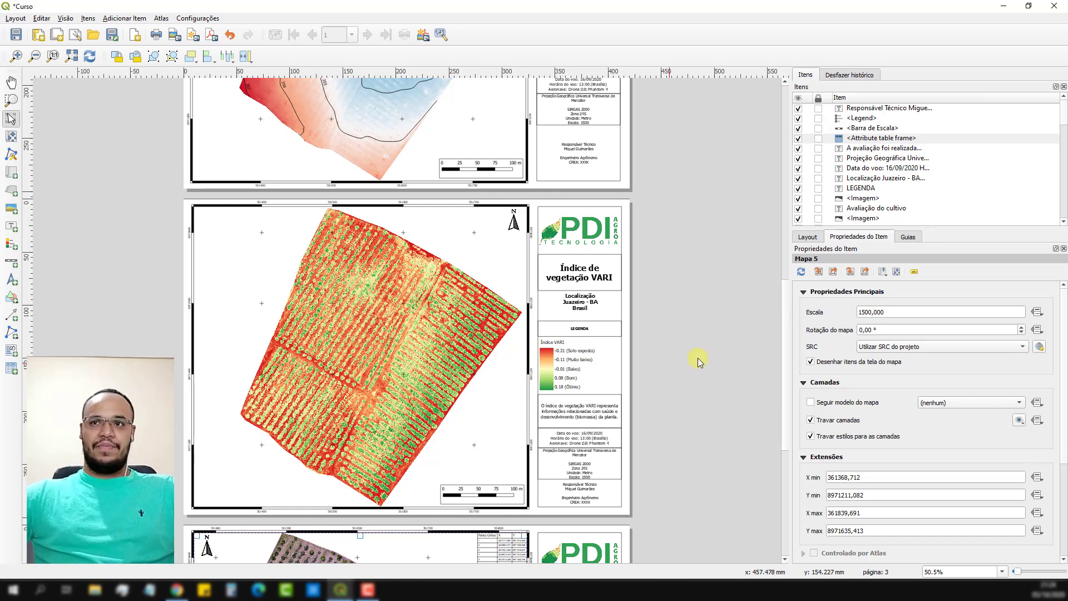
{"action": "left_click_drag", "start_coordinate": [784, 350], "coordinate": [787, 454]}
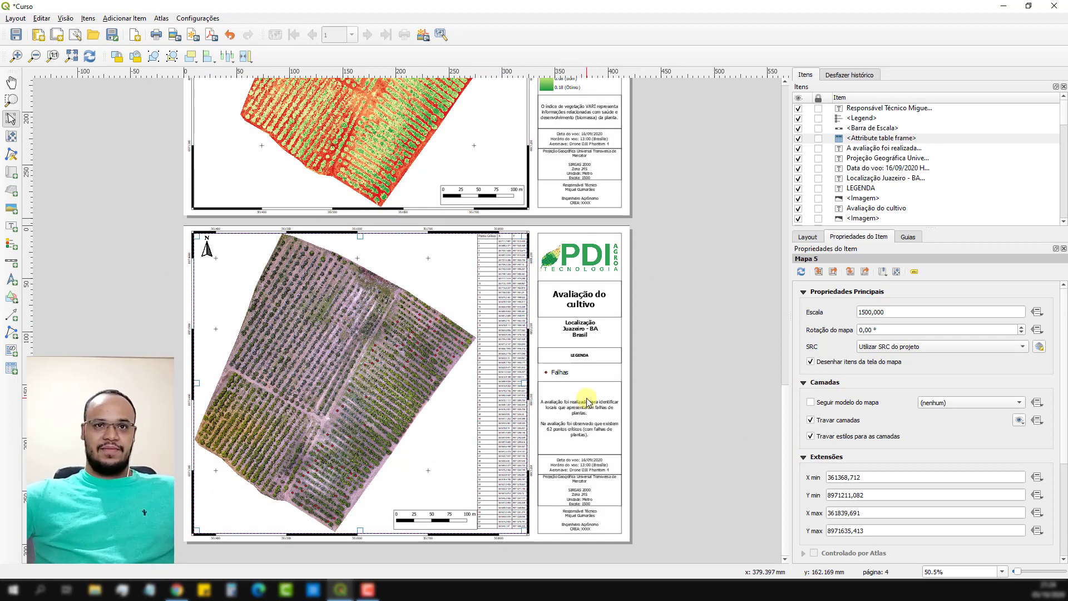